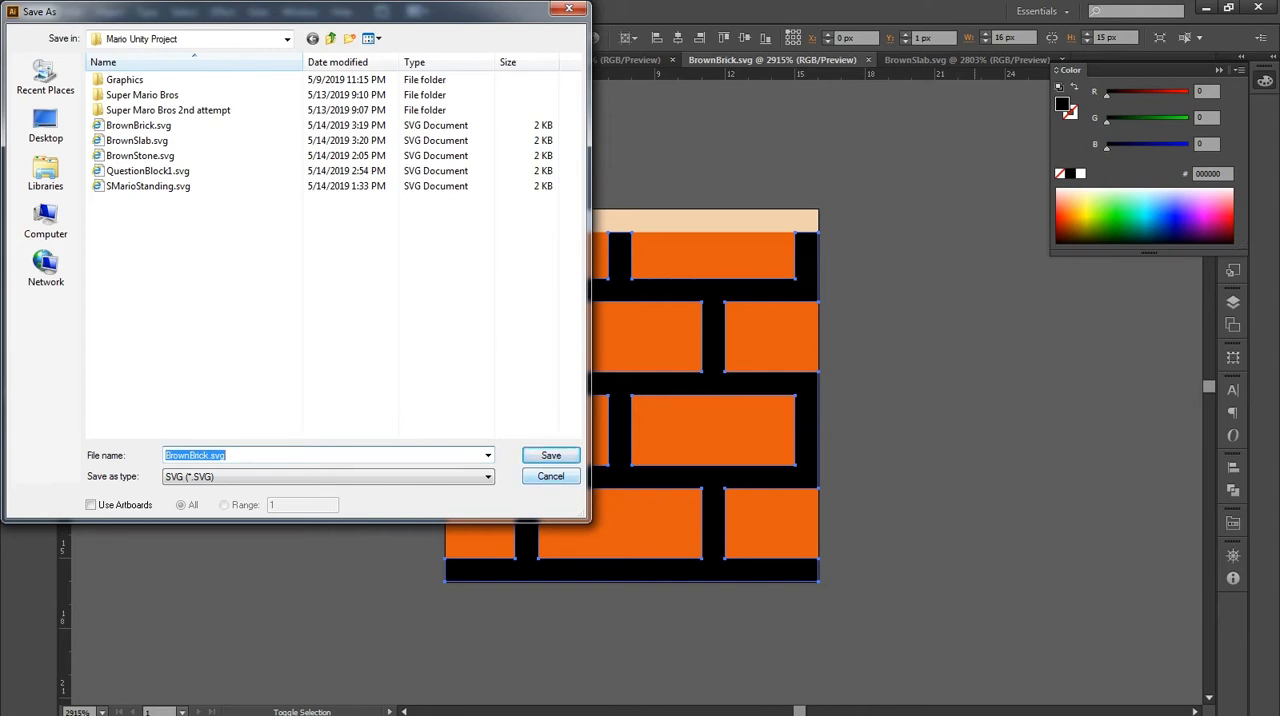
# Save the brick artwork as BrownBrick.svg in SVG format, replacing the existing file and accepting the default SVG options.
pyautogui.press('Return')
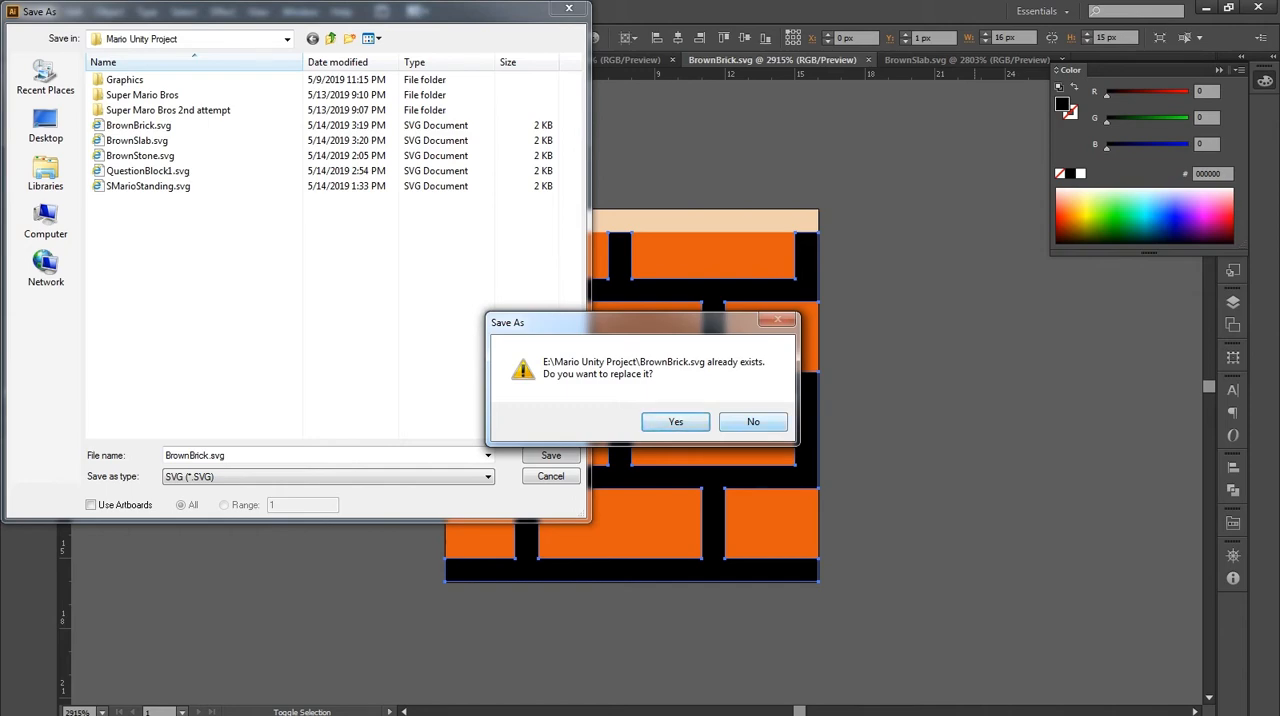
pyautogui.press('Return')
pyautogui.press('Return')
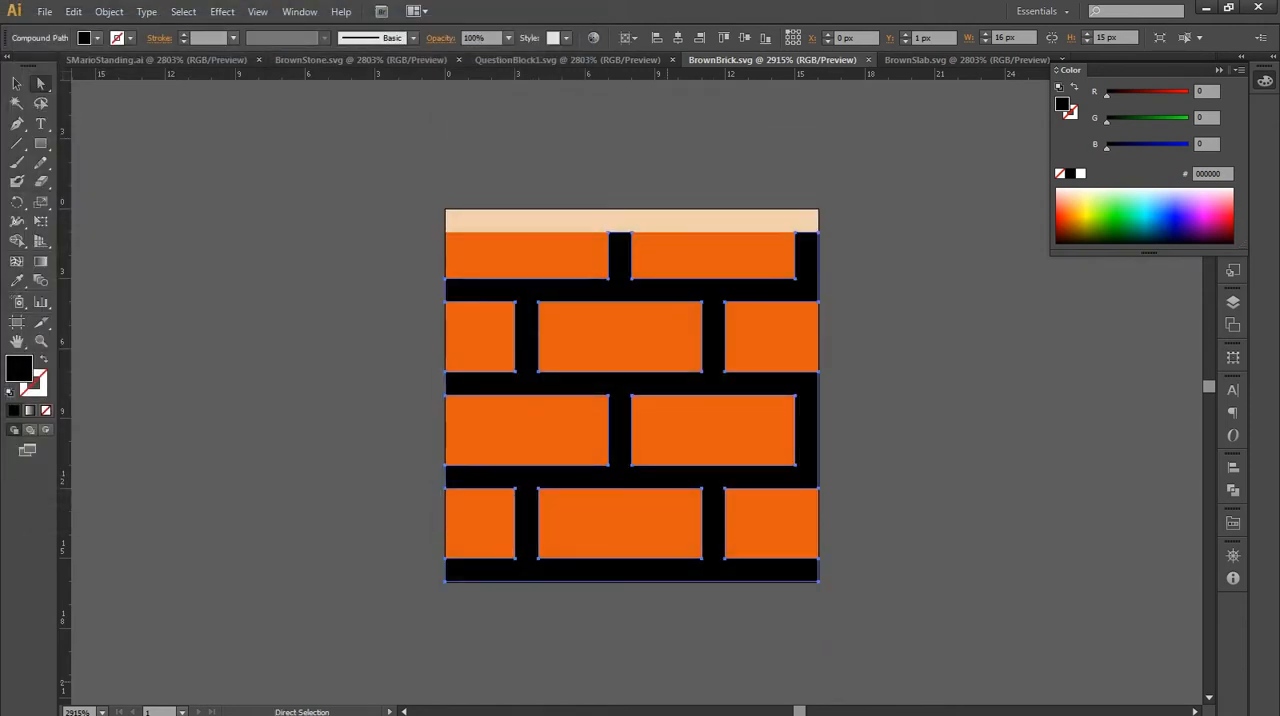
# Switch to Blender, launch a new separate instance of it and dismiss the splash screen.
pyautogui.moveTo(642, 703)
pyautogui.click(650, 572)
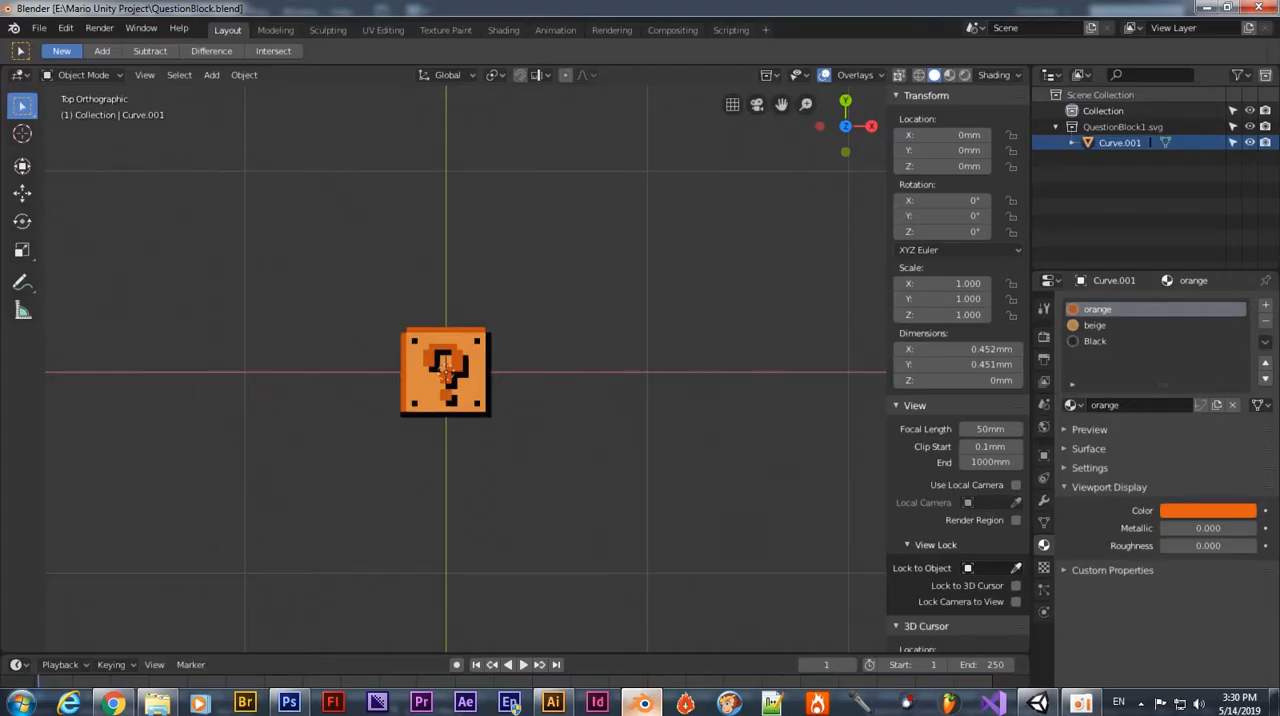
pyautogui.click(642, 703)
pyautogui.rightClick(642, 703)
pyautogui.click(638, 626)
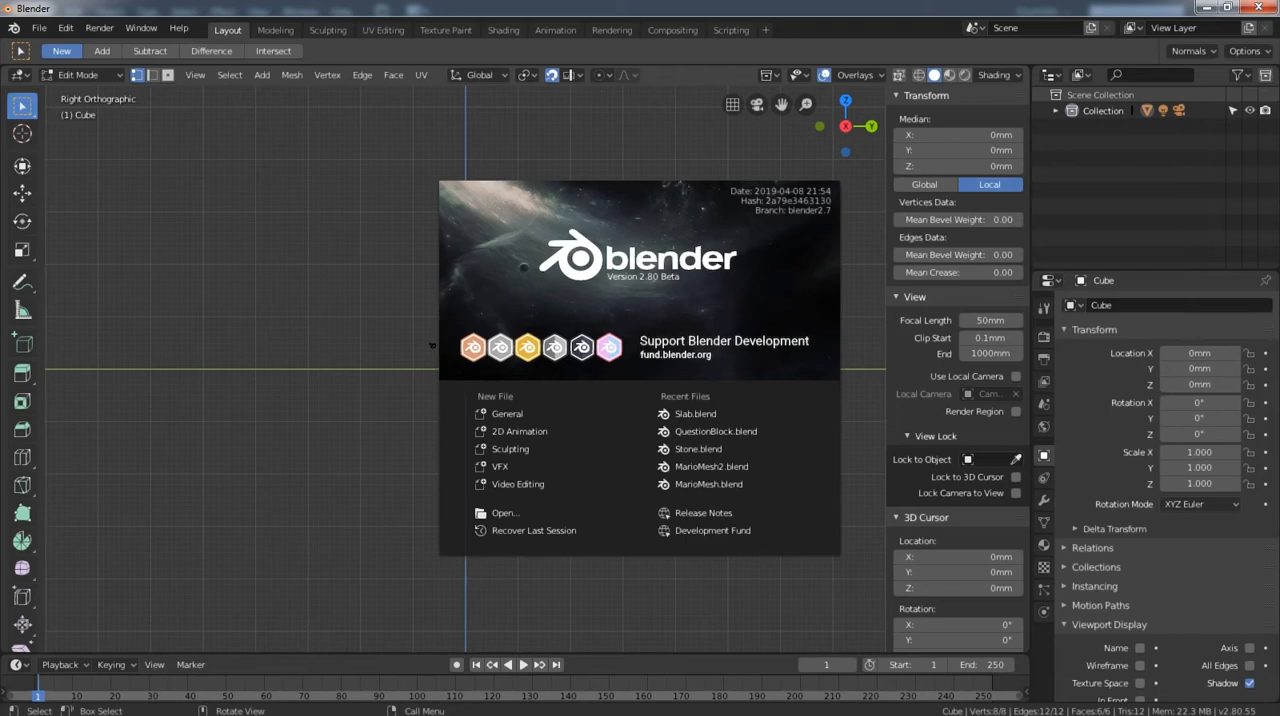
pyautogui.press('Escape')
# Delete the default cube in Object Mode, along with the remaining light and camera.
pyautogui.scroll(14, 465, 369)
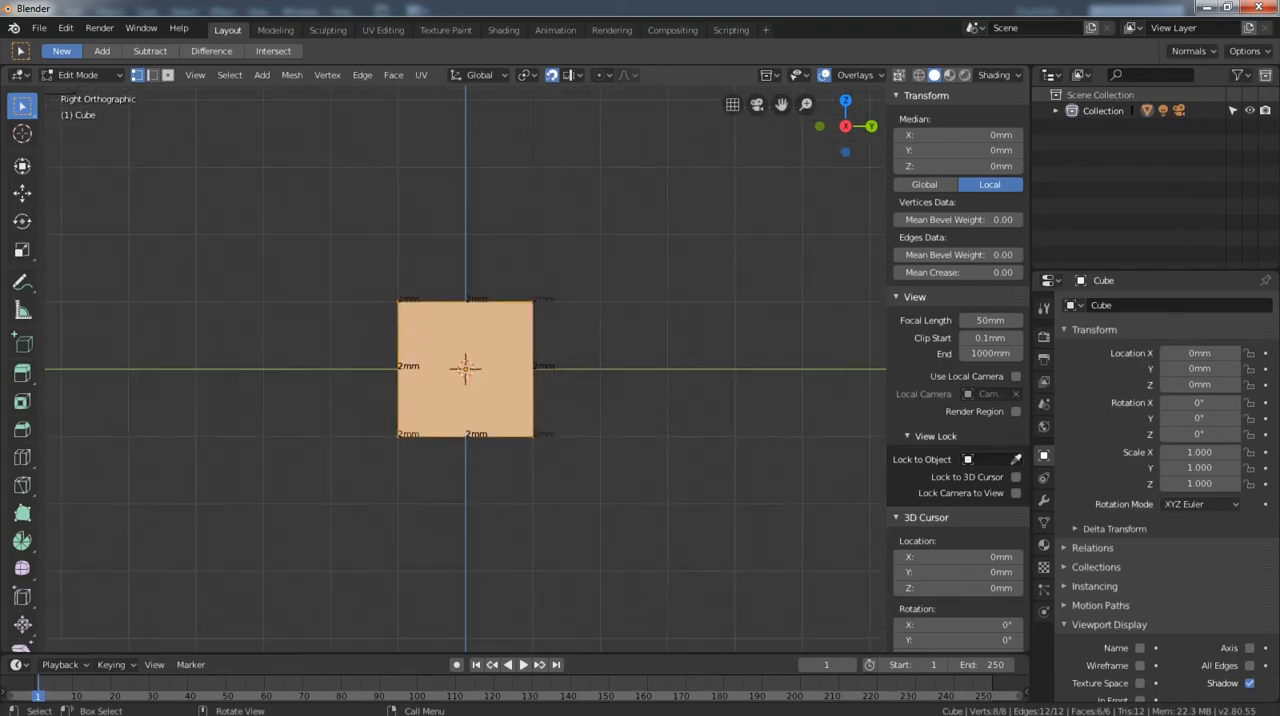
pyautogui.press('Tab')
pyautogui.press('x')
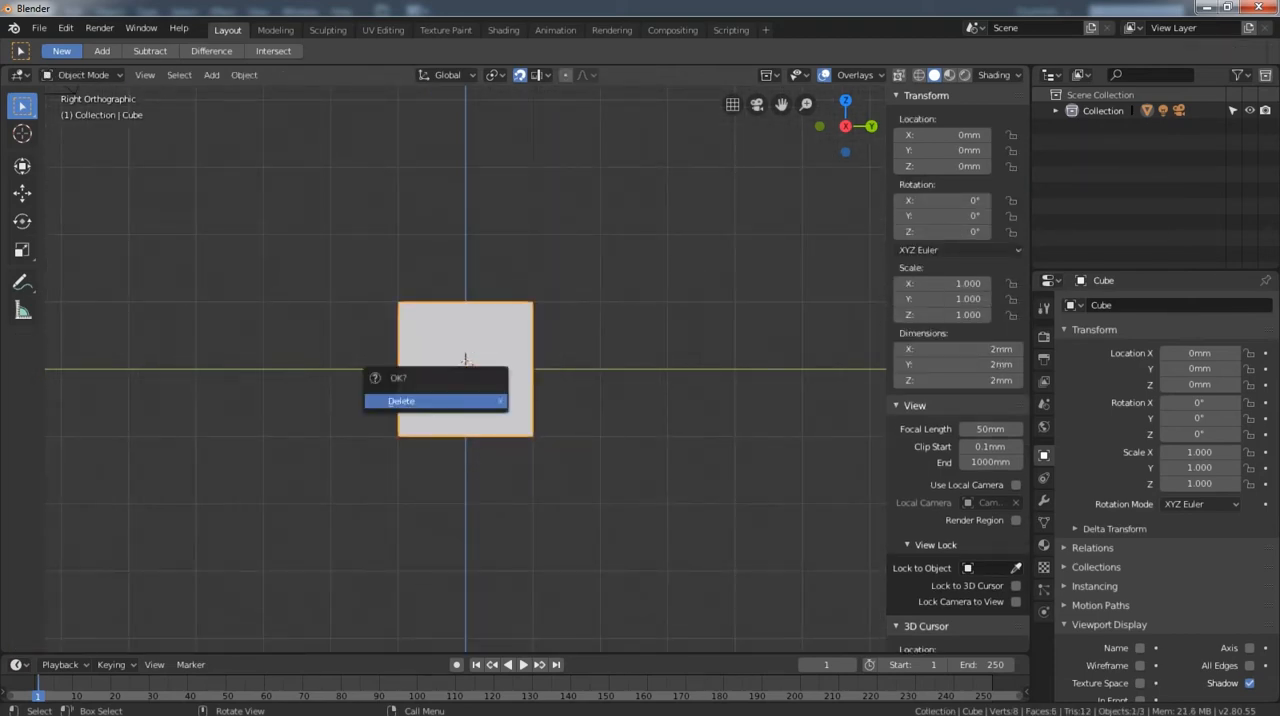
pyautogui.press('Return')
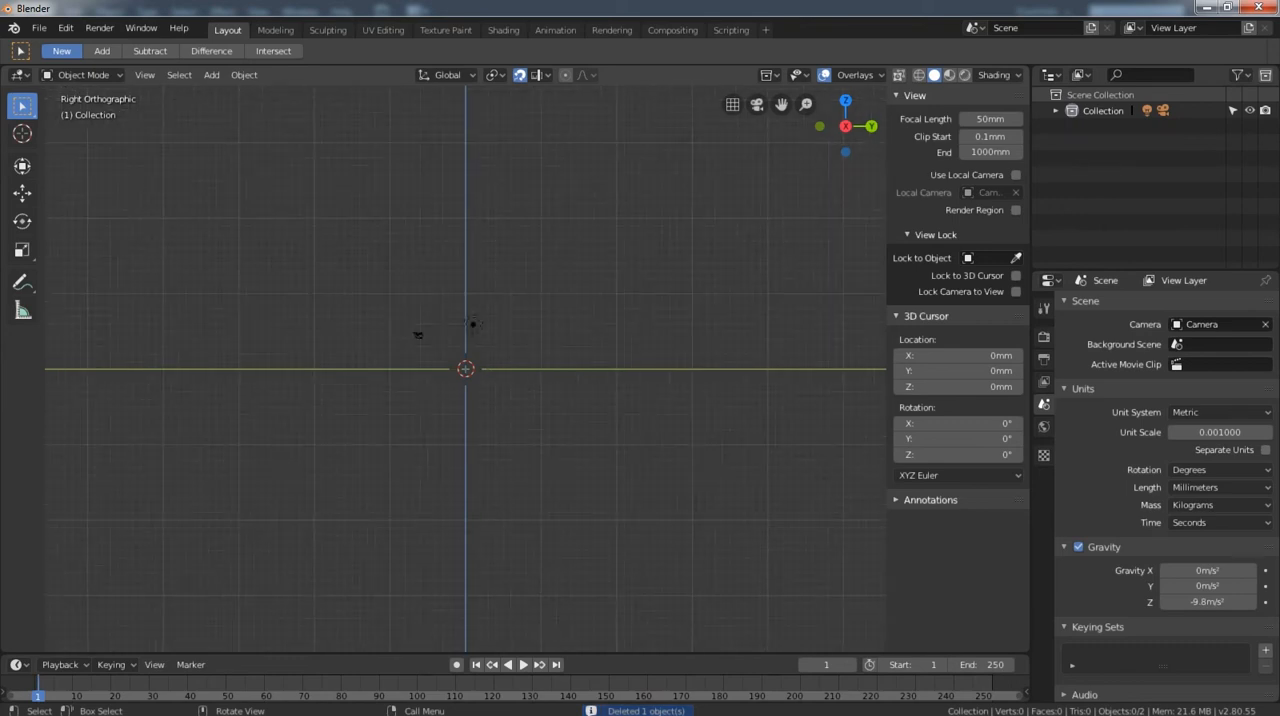
pyautogui.press('a')
pyautogui.press('x')
pyautogui.press('Return')
# Import BrownBrick.svg as Scalable Vector Graphics from the E:\Mario Unity Project folder.
pyautogui.click(38, 27)
pyautogui.moveTo(64, 322)
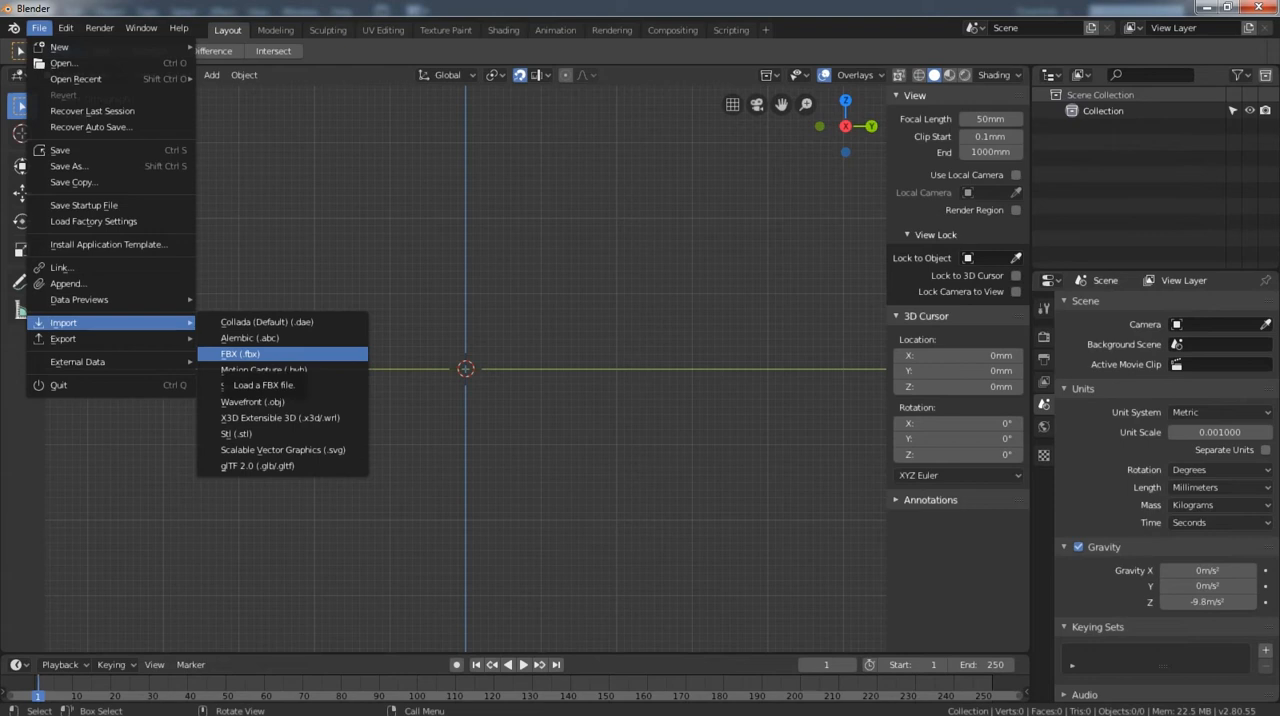
pyautogui.click(283, 450)
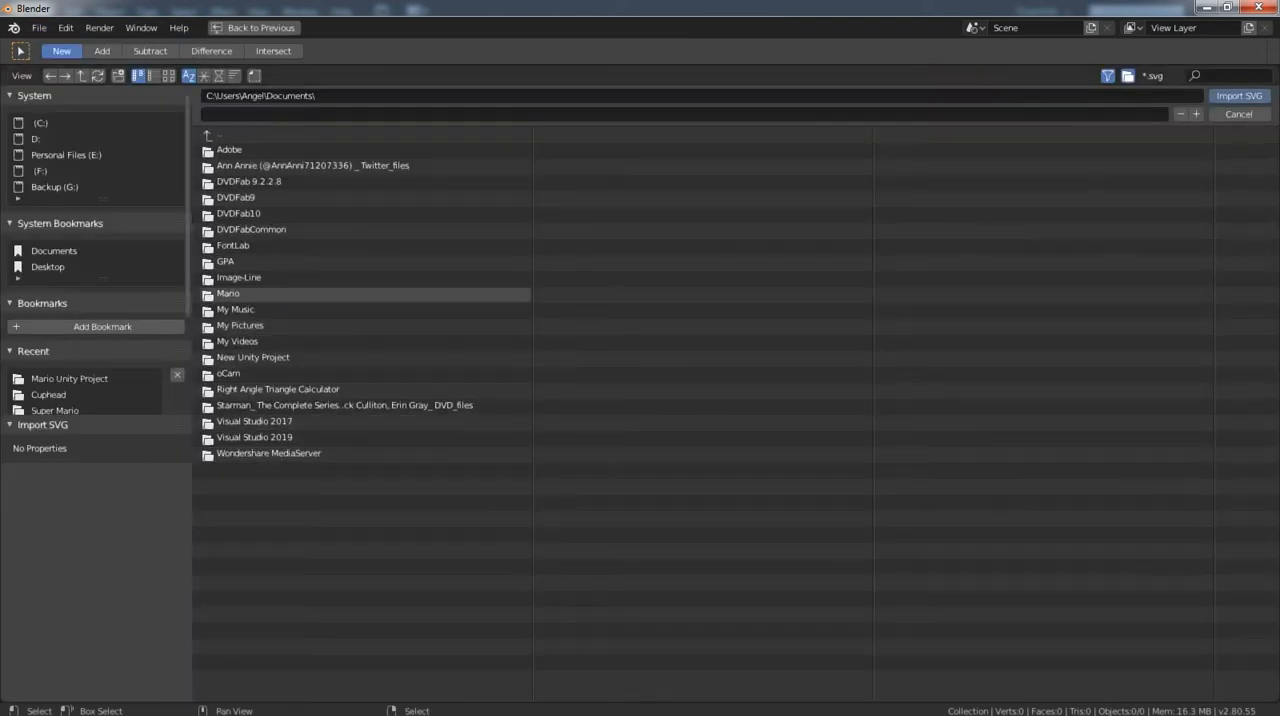
pyautogui.click(66, 155)
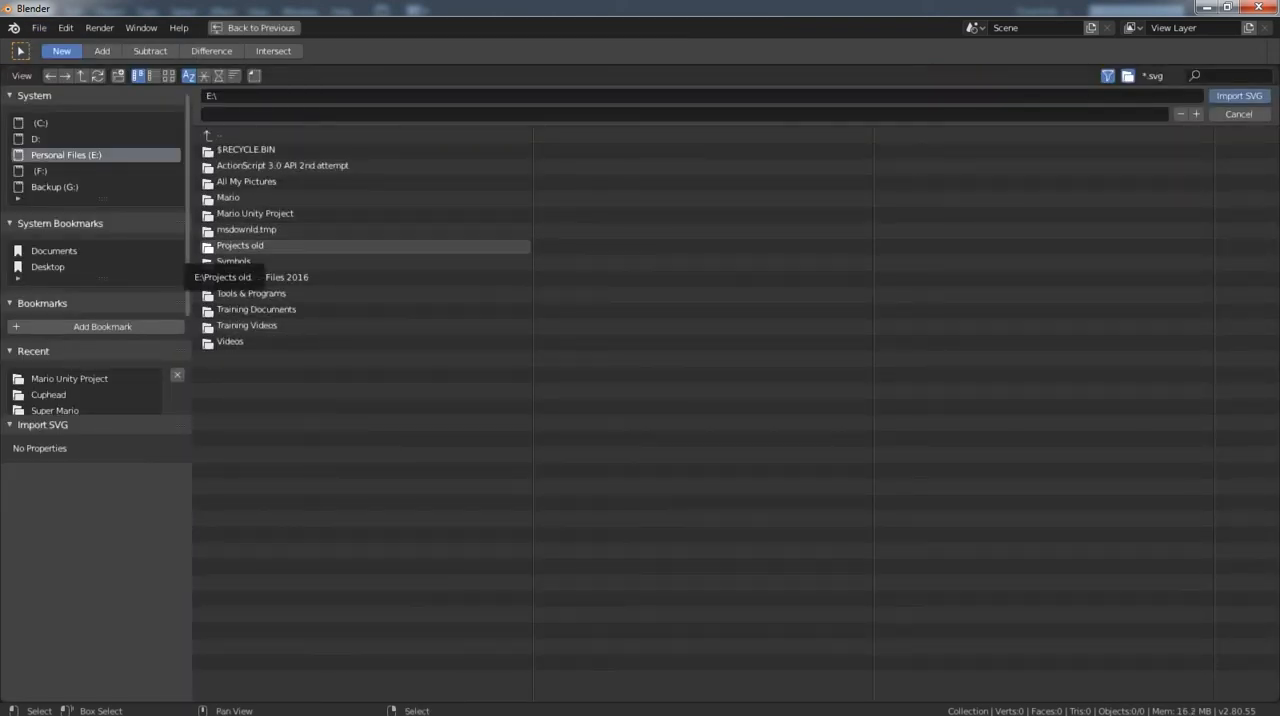
pyautogui.doubleClick(255, 213)
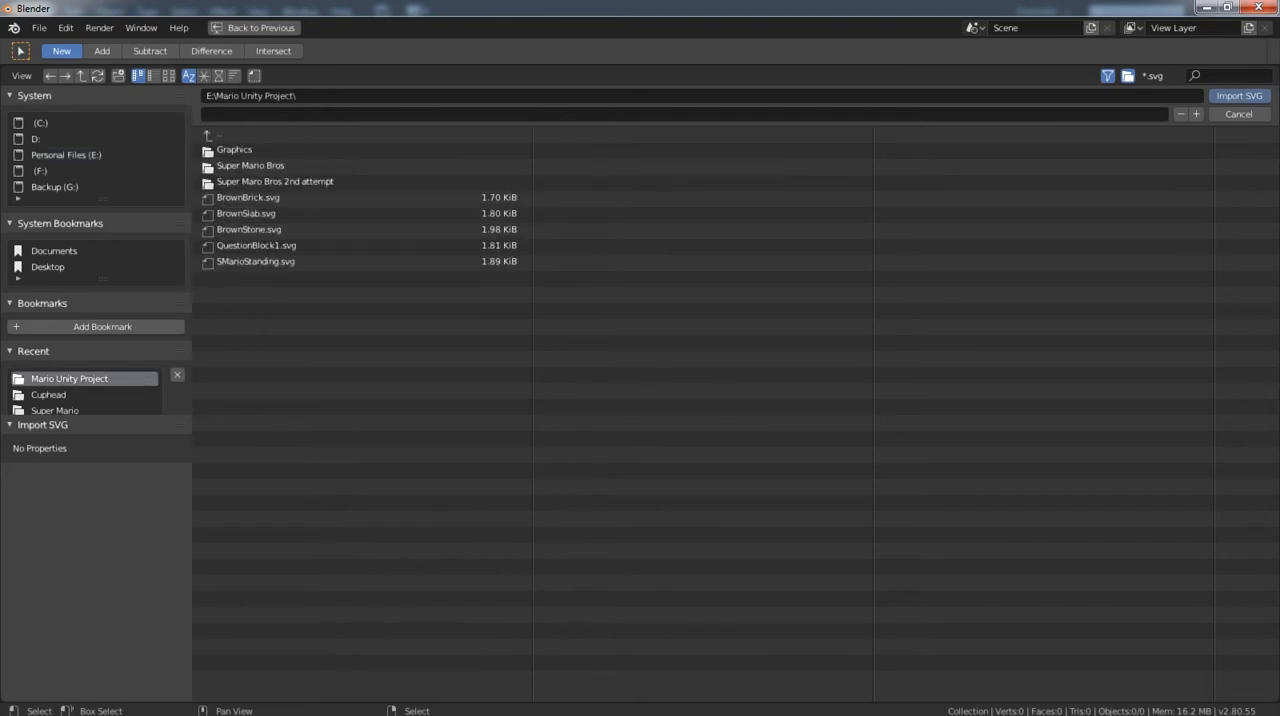
pyautogui.doubleClick(250, 198)
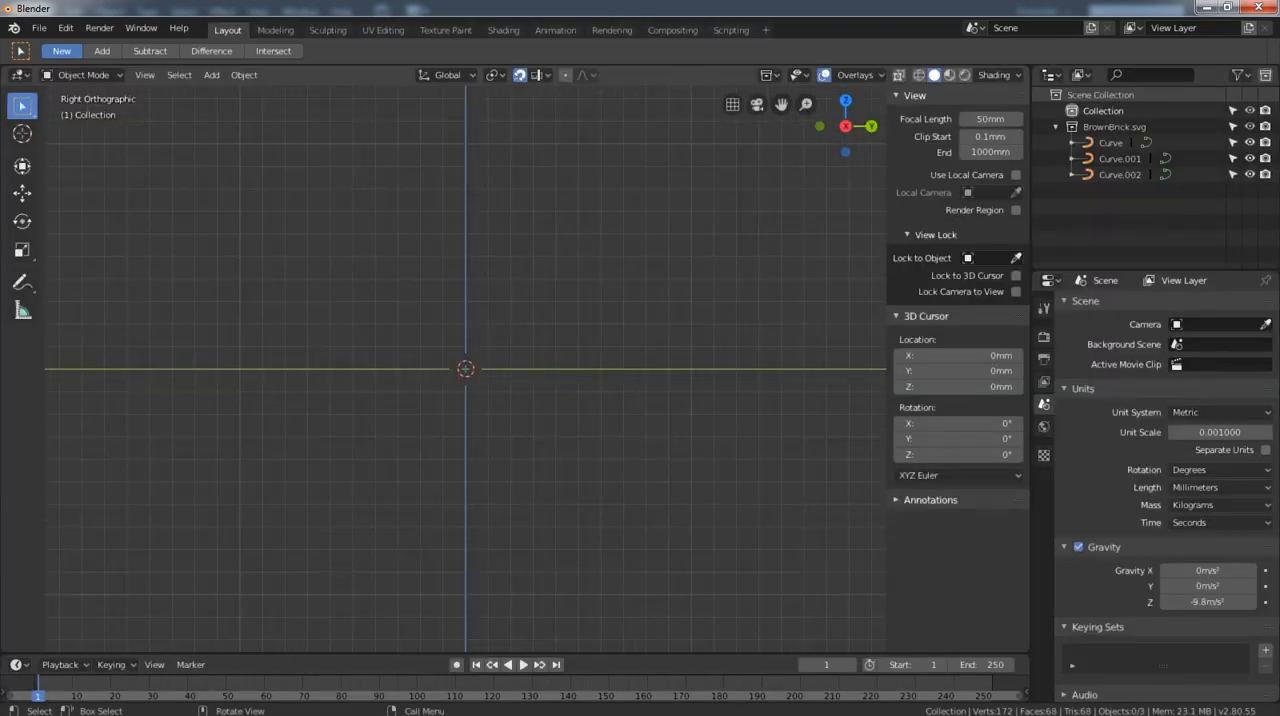
# From the top view, convert the mortar outline curve between the bricks to a mesh.
pyautogui.press('KP_7')
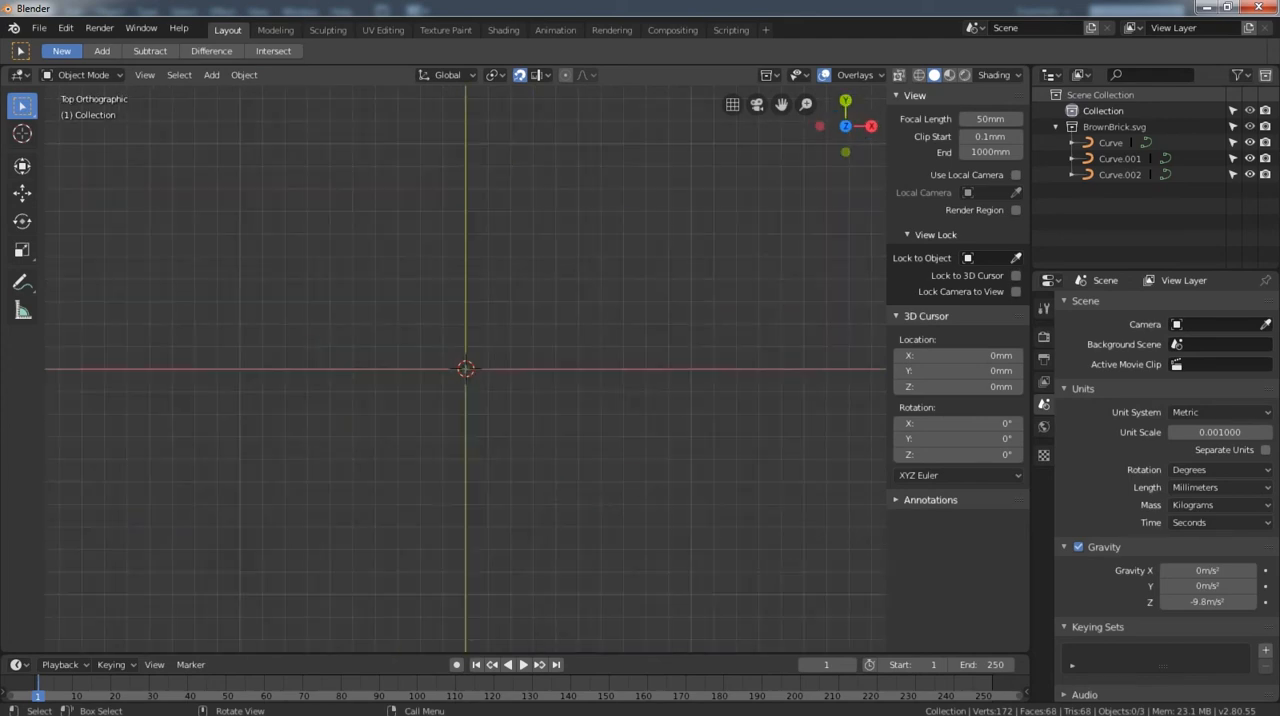
pyautogui.scroll(20, 465, 369)
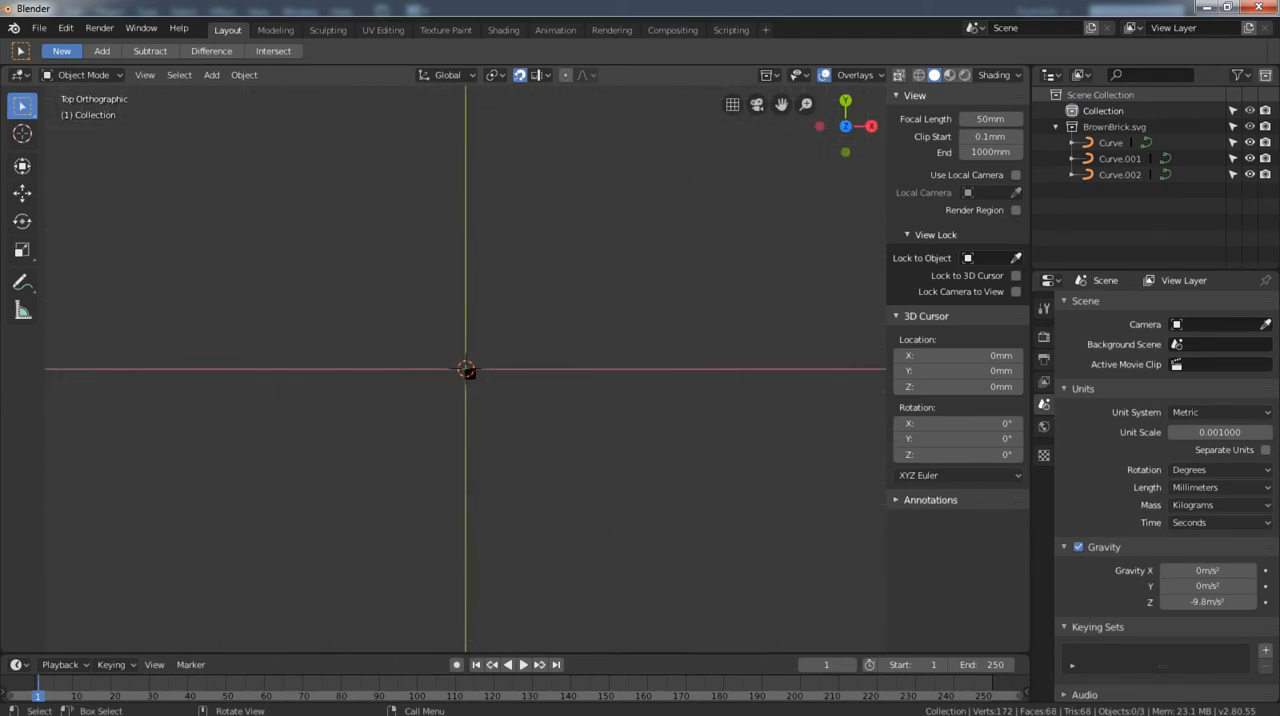
pyautogui.scroll(3, 465, 369)
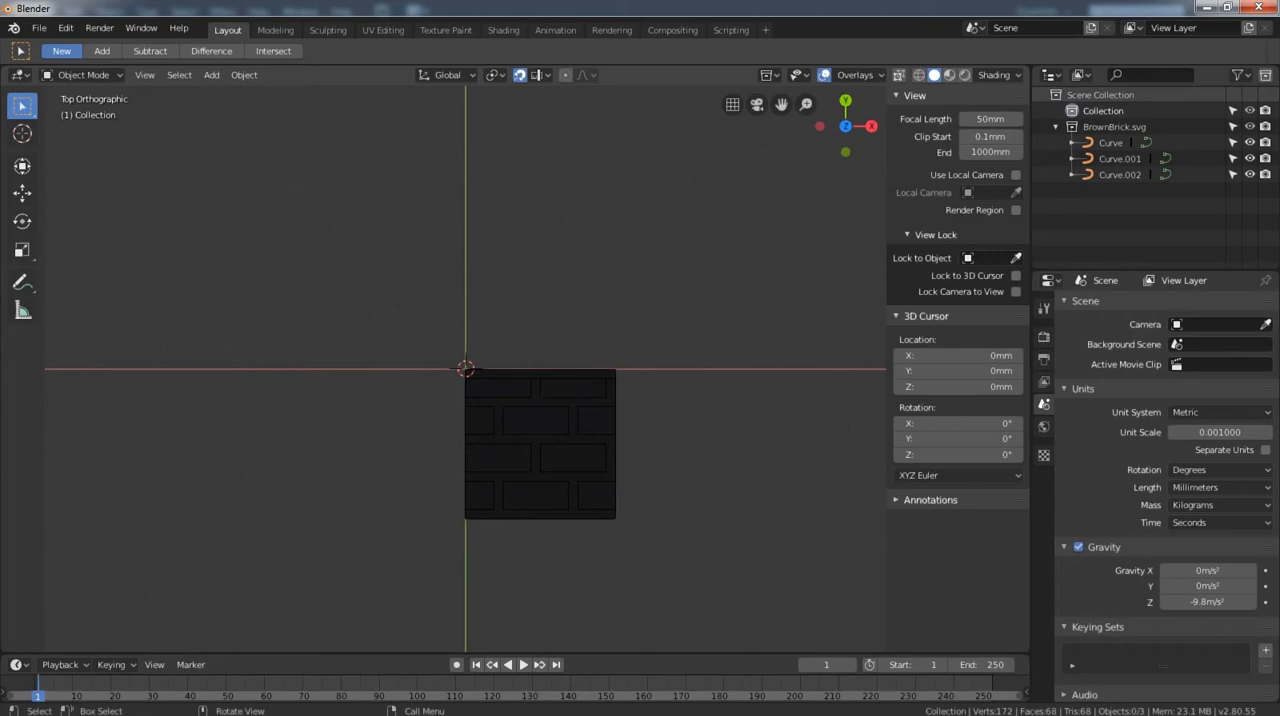
pyautogui.click(535, 421)
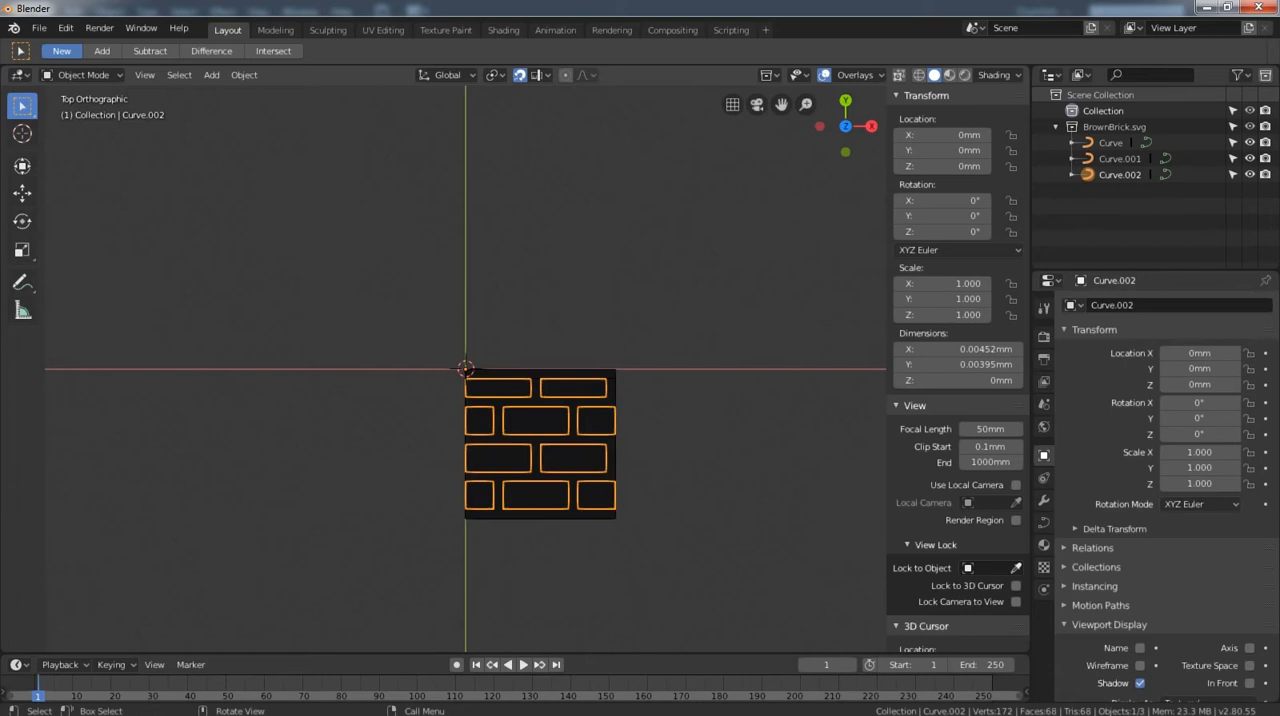
pyautogui.hotkey('alt', 'a')
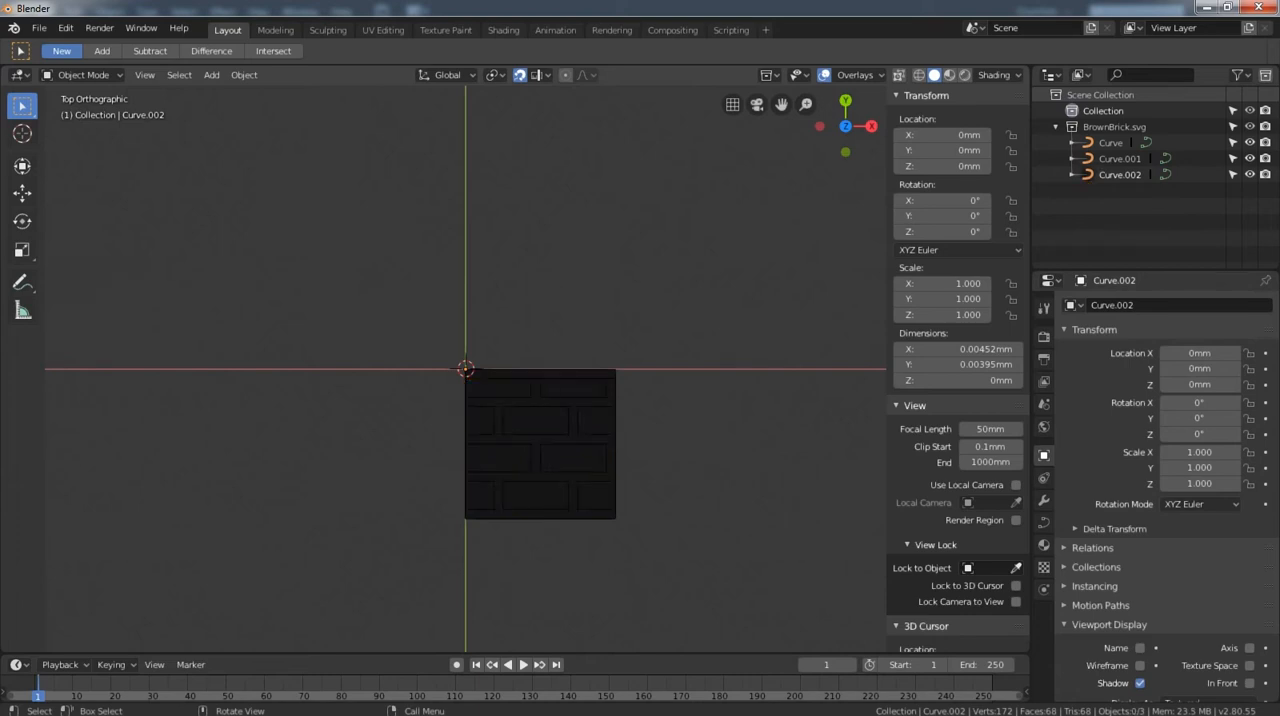
pyautogui.click(540, 440)
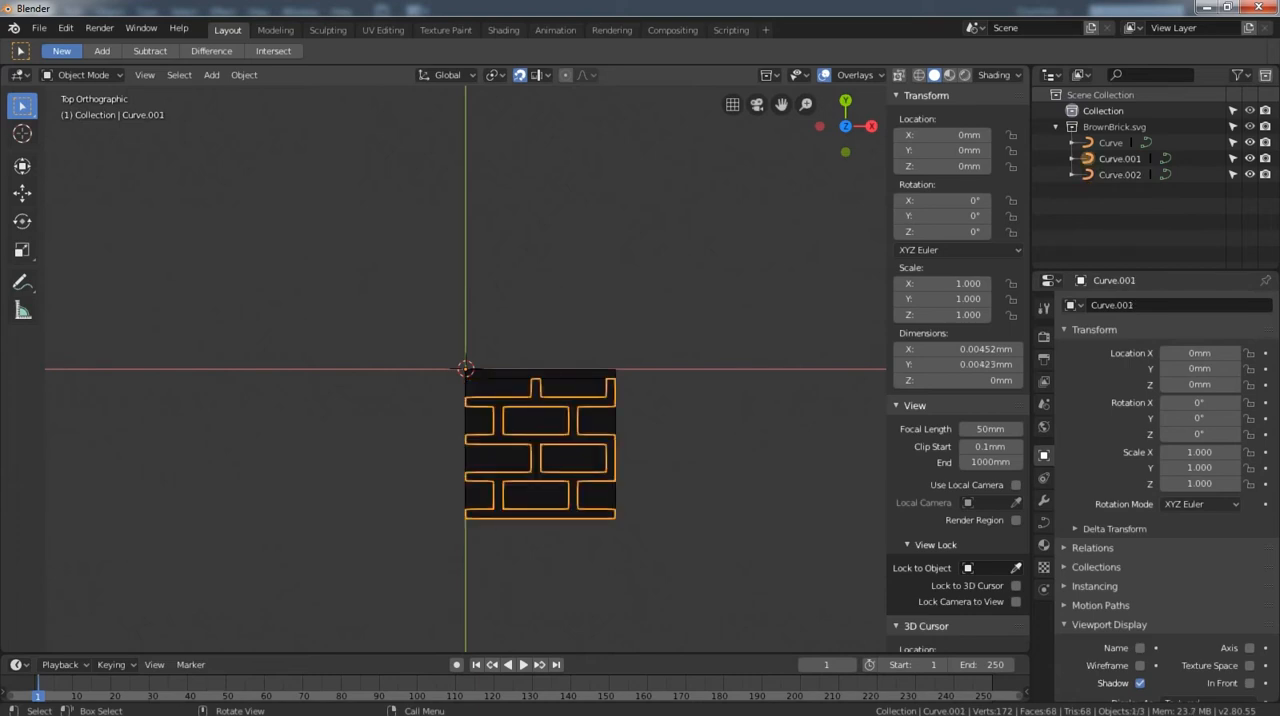
pyautogui.click(244, 75)
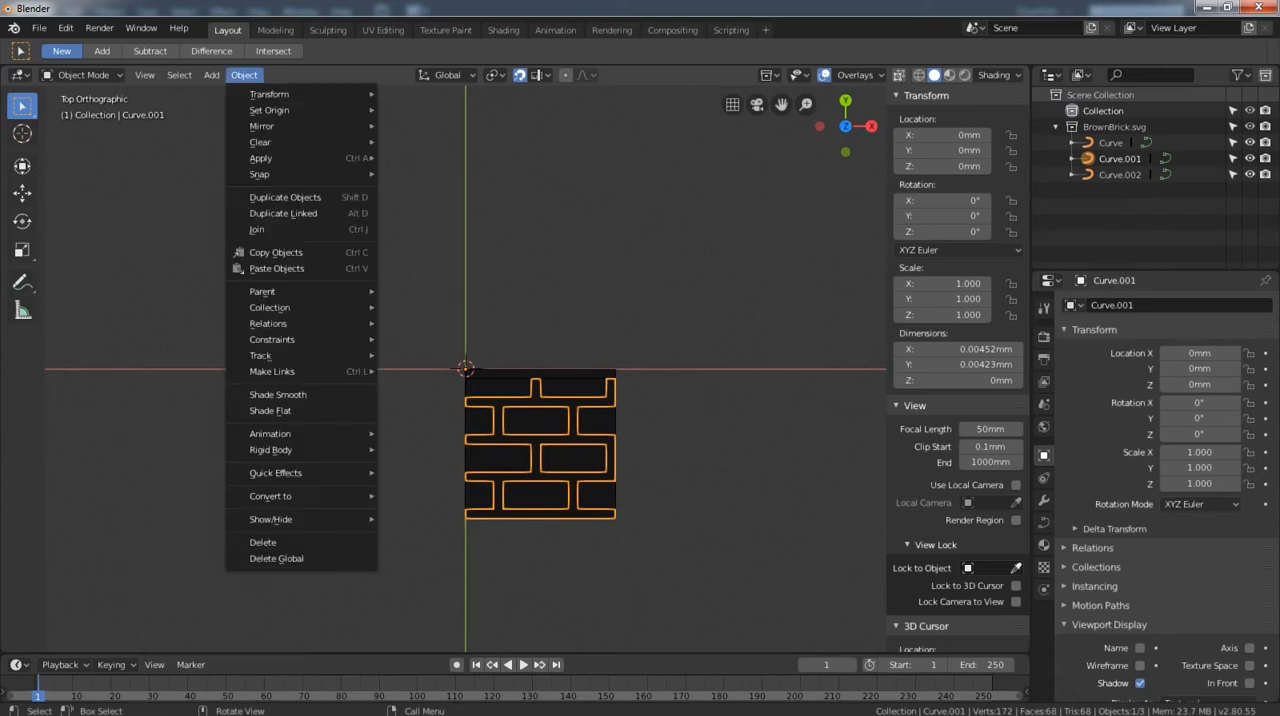
pyautogui.moveTo(300, 496)
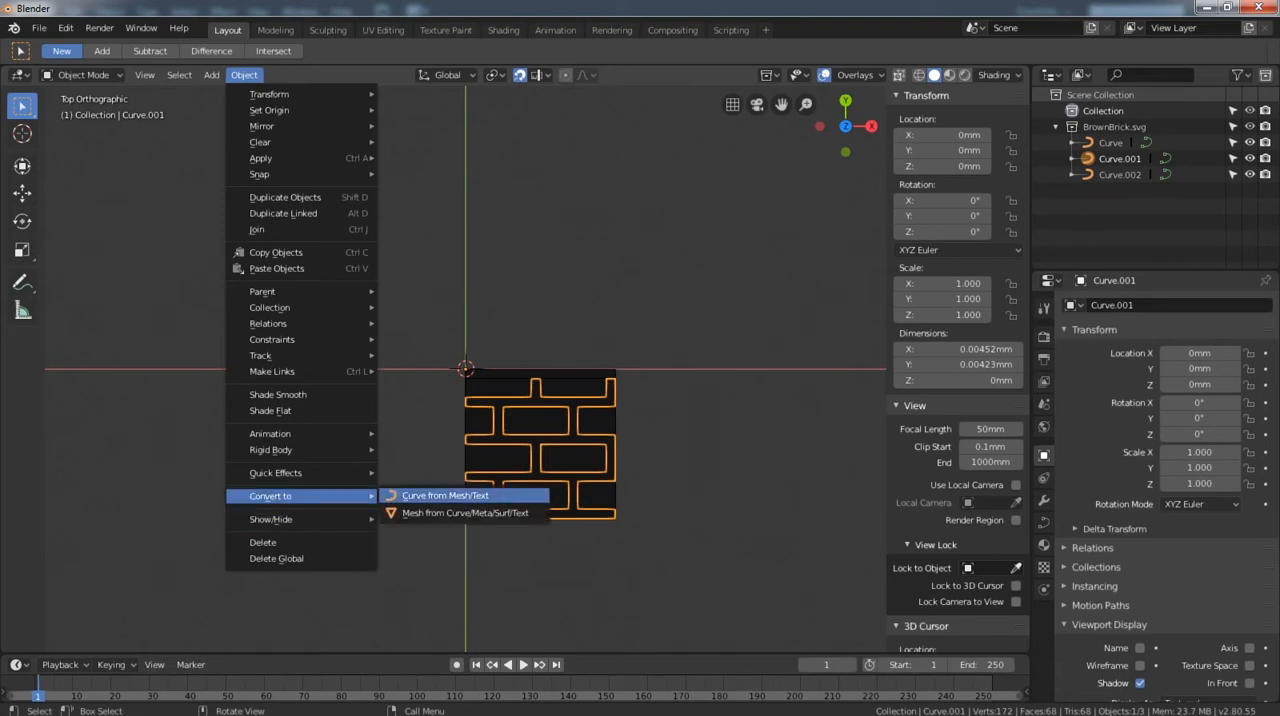
pyautogui.click(460, 512)
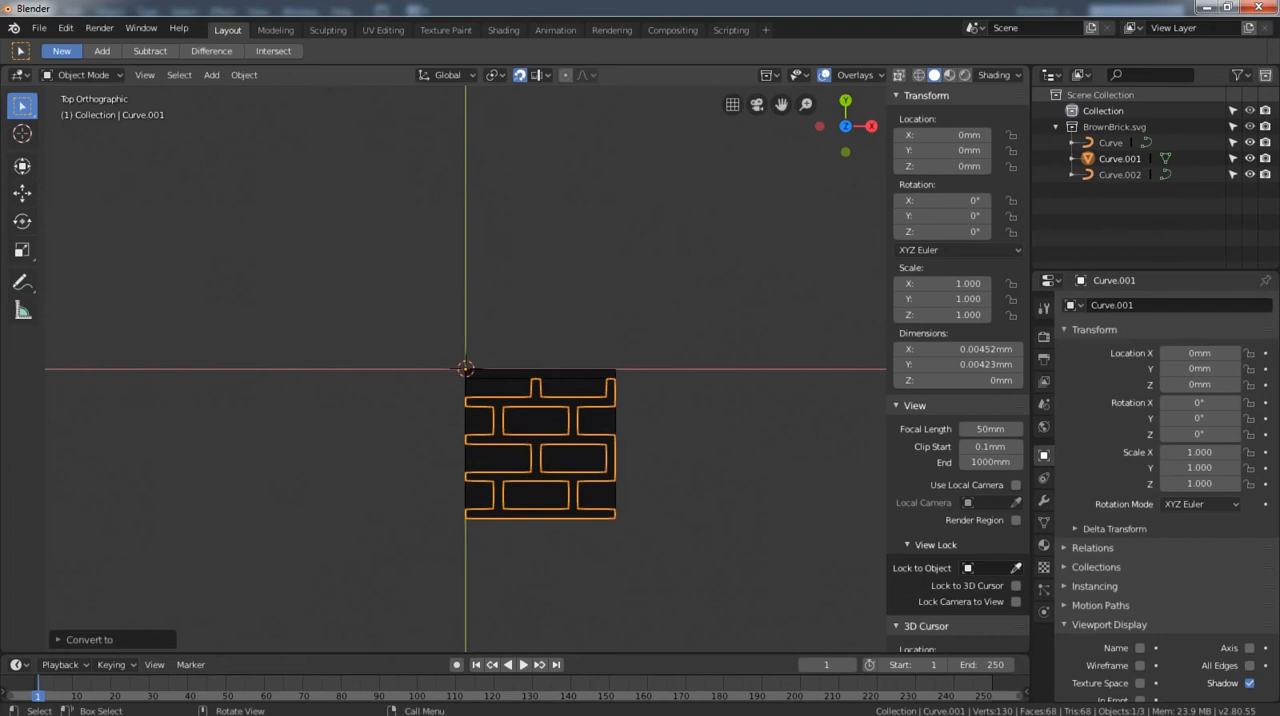
# Convert the curve object made up of the individual brick rectangles to a mesh.
pyautogui.click(482, 496)
pyautogui.click(244, 75)
pyautogui.moveTo(269, 94)
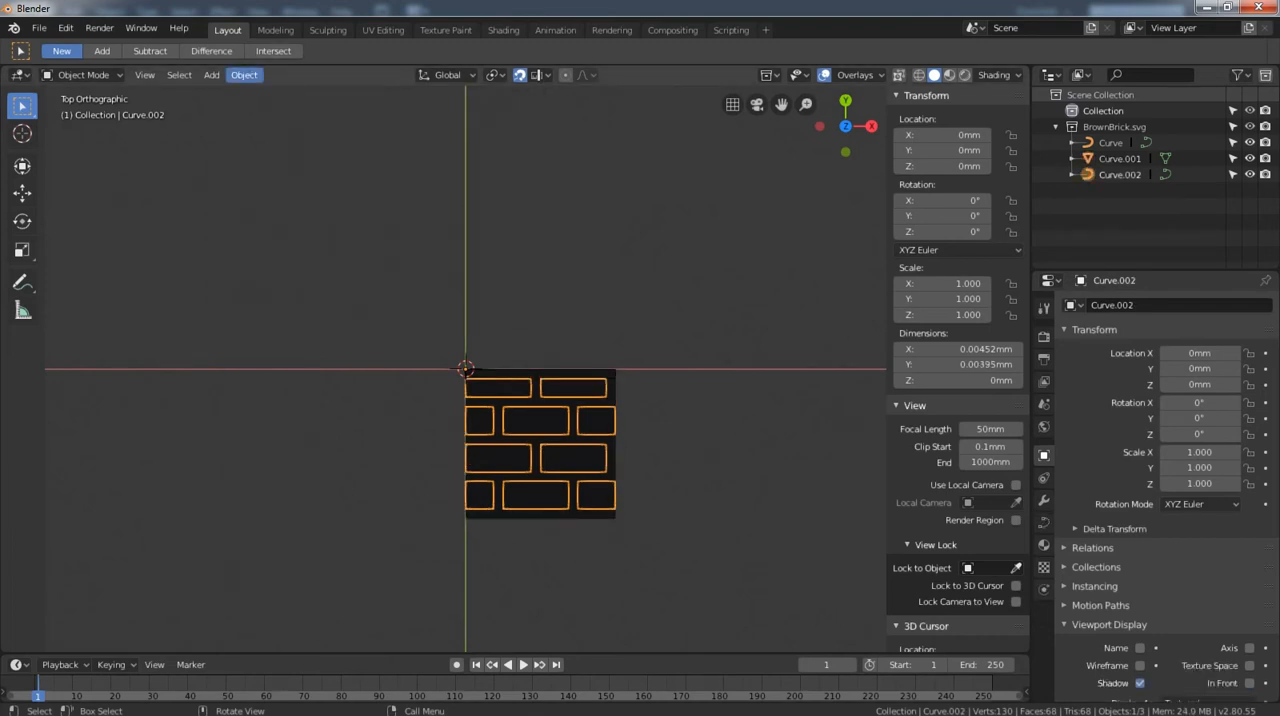
pyautogui.click(244, 75)
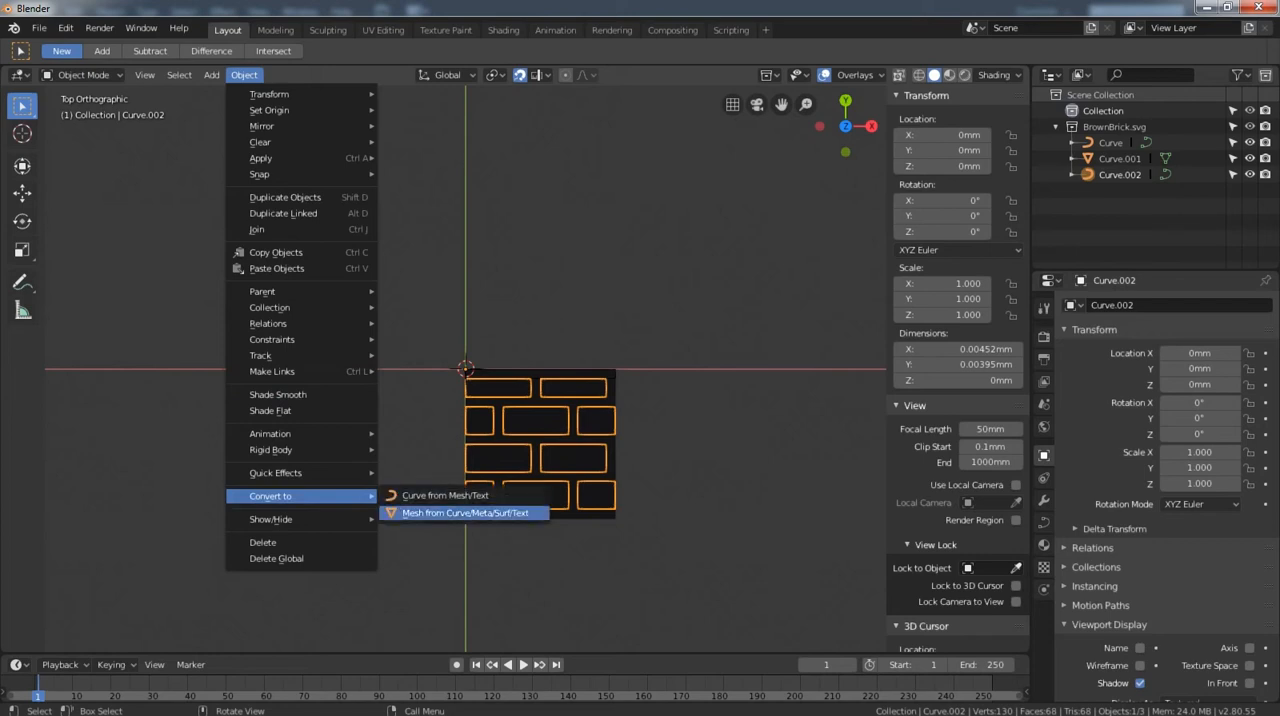
pyautogui.click(450, 513)
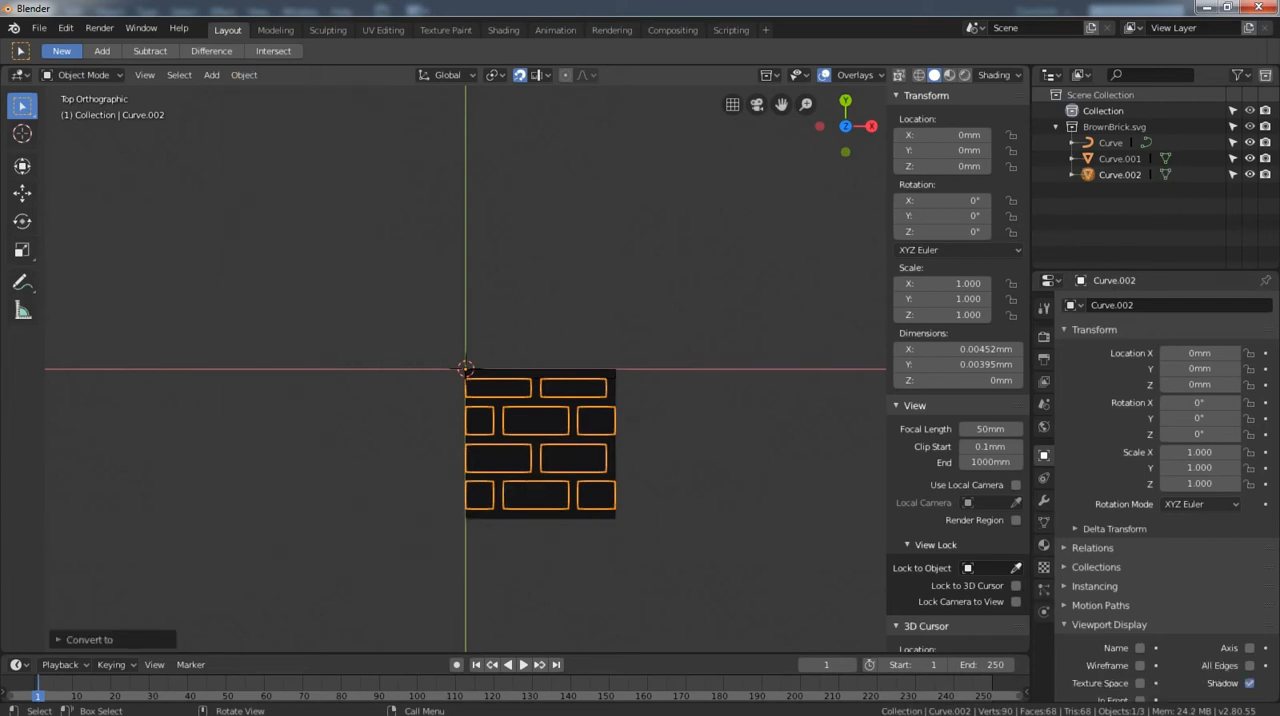
# Convert the thin strip curve along the block's upper edge to a mesh.
pyautogui.click(540, 374)
pyautogui.click(244, 75)
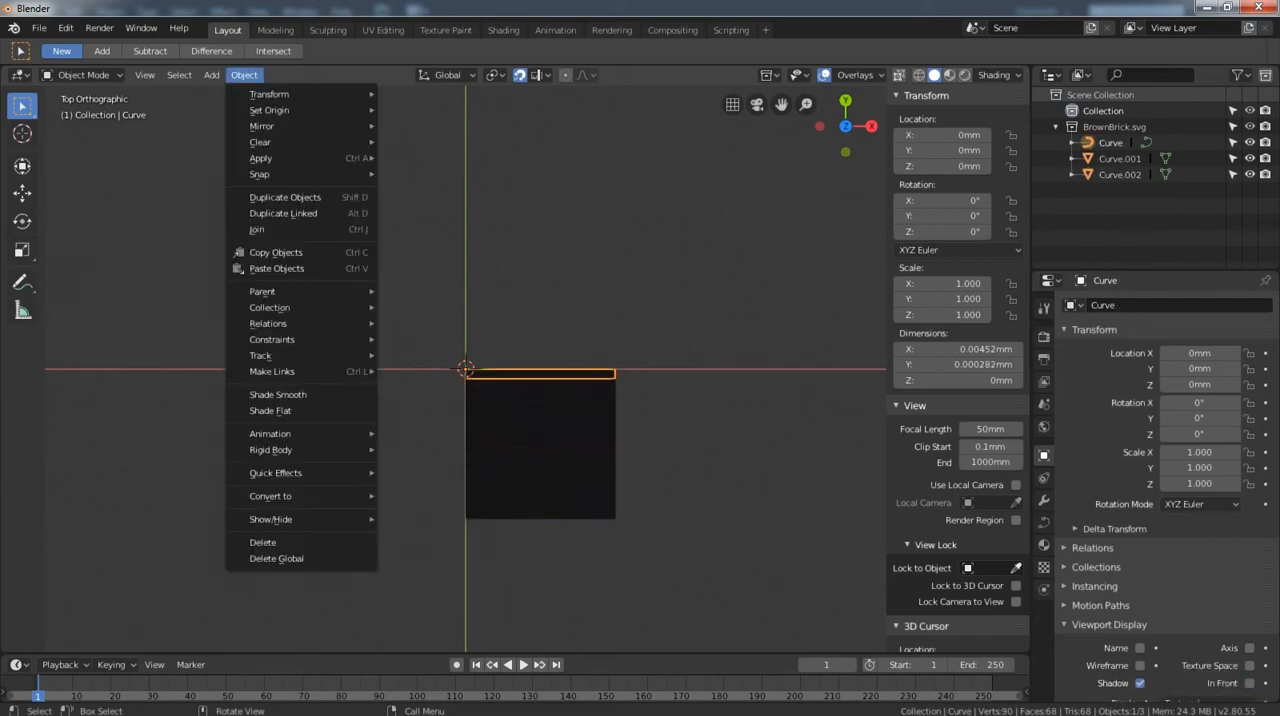
pyautogui.moveTo(300, 496)
pyautogui.click(450, 513)
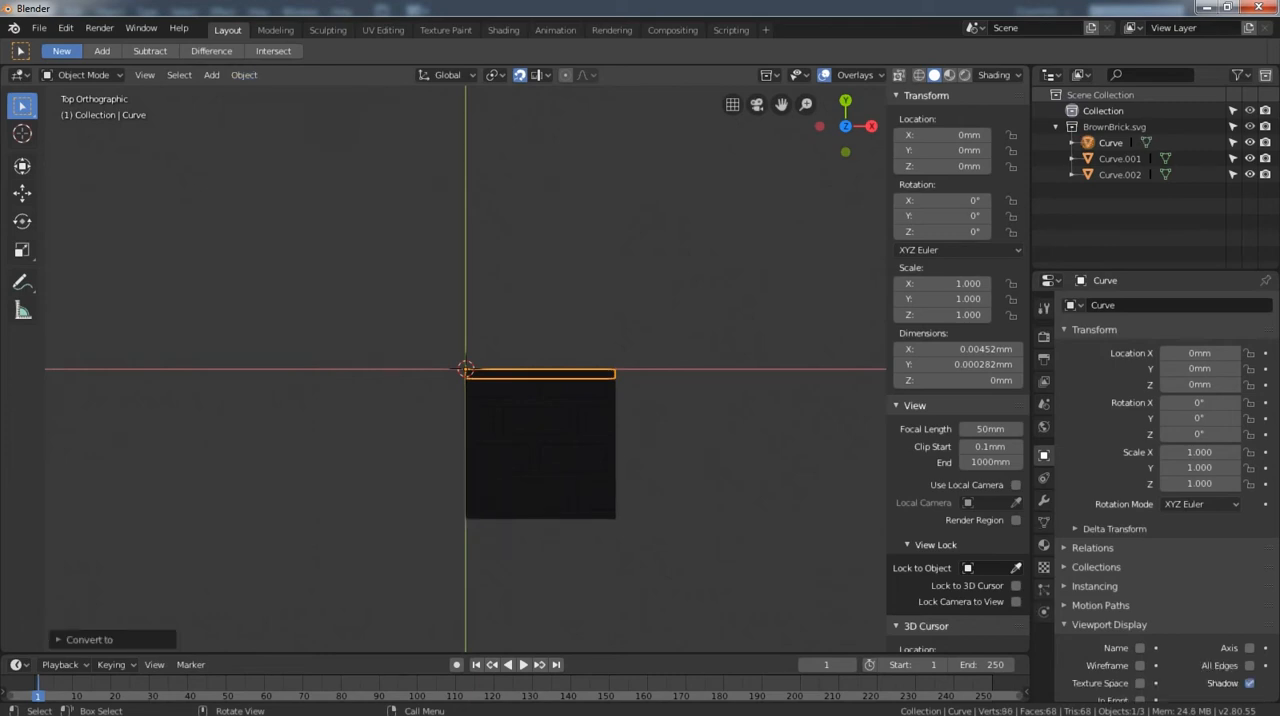
# Remove doubles from all of the upper strip's mesh geometry and apply Beautify Faces to it.
pyautogui.hotkey('alt', 'a')
pyautogui.click(540, 374)
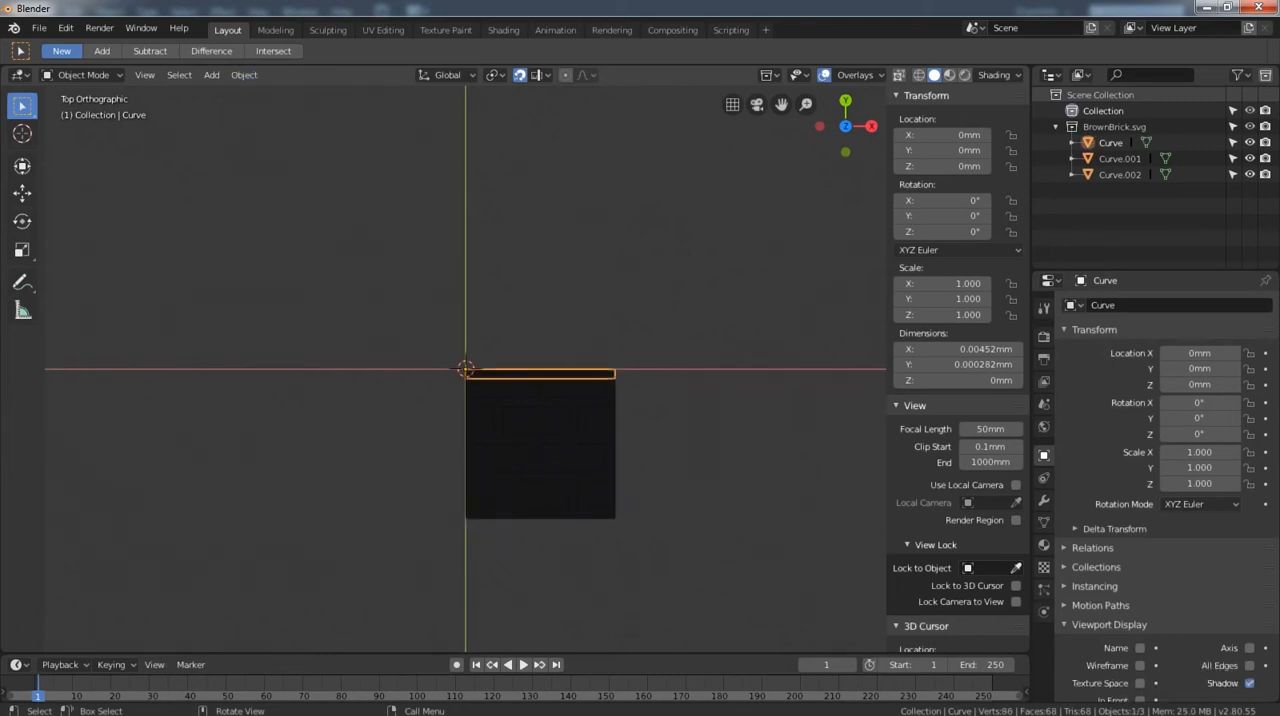
pyautogui.press('Tab')
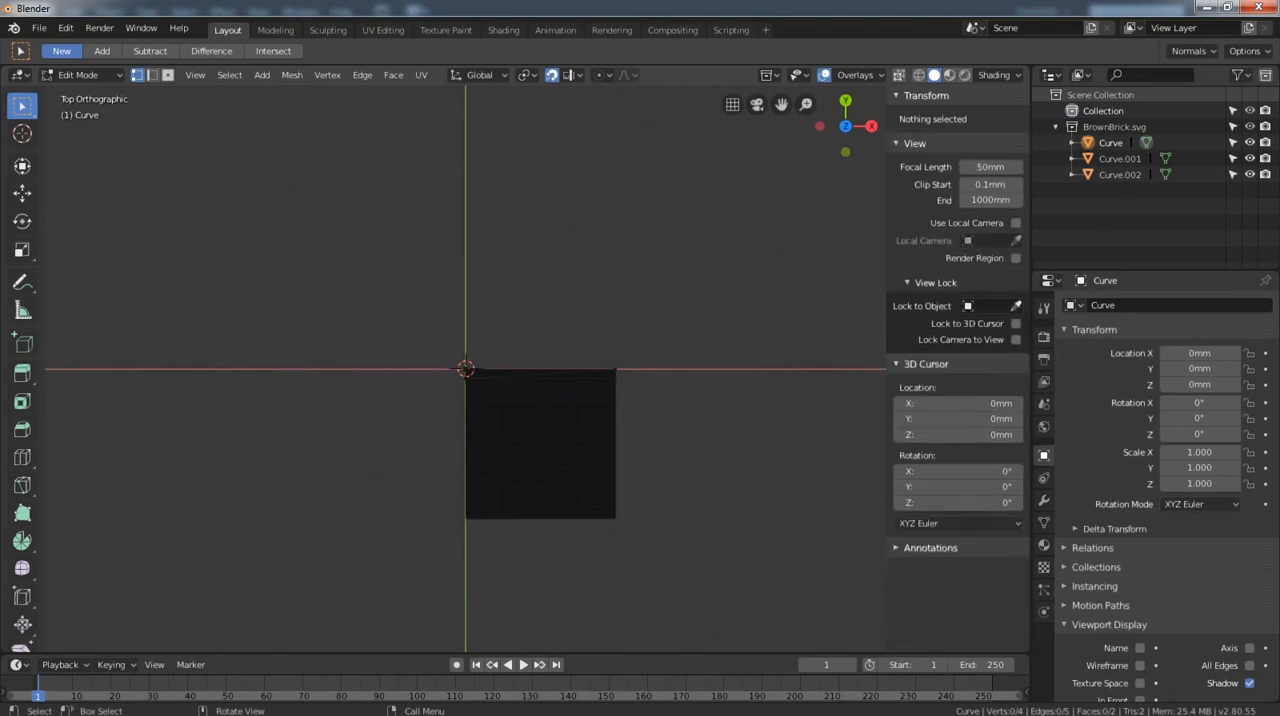
pyautogui.press('a')
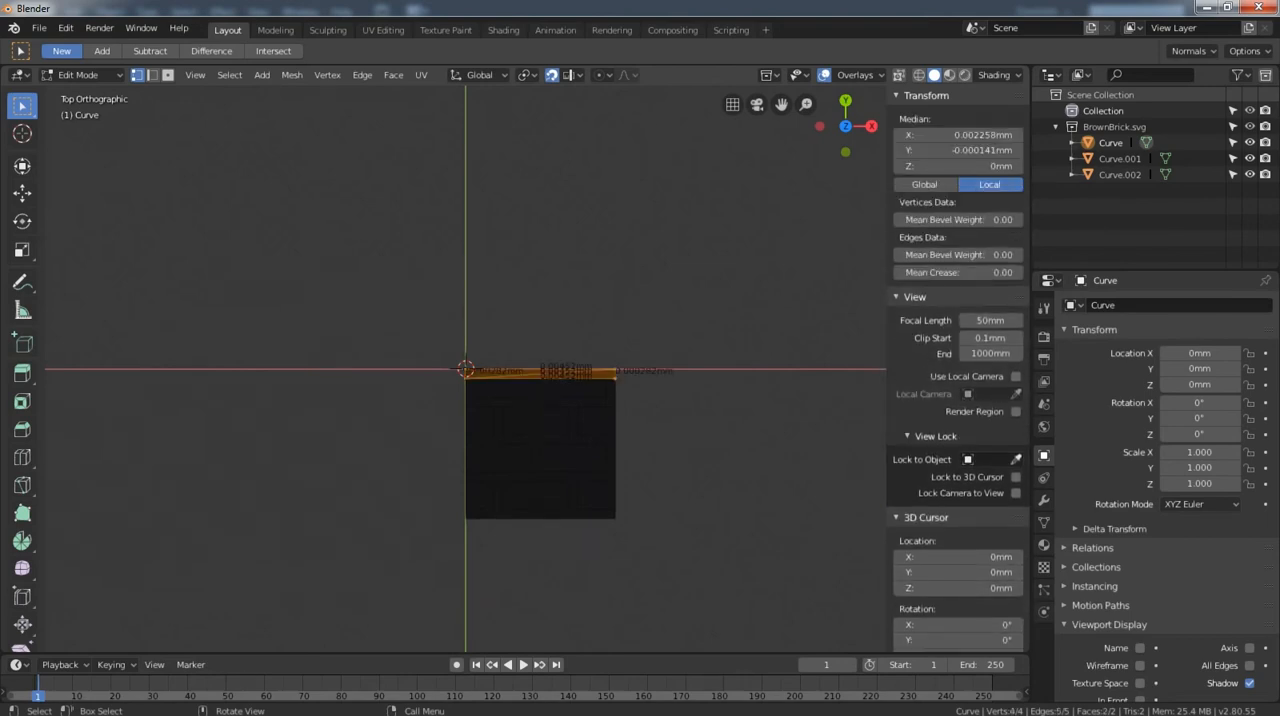
pyautogui.click(291, 75)
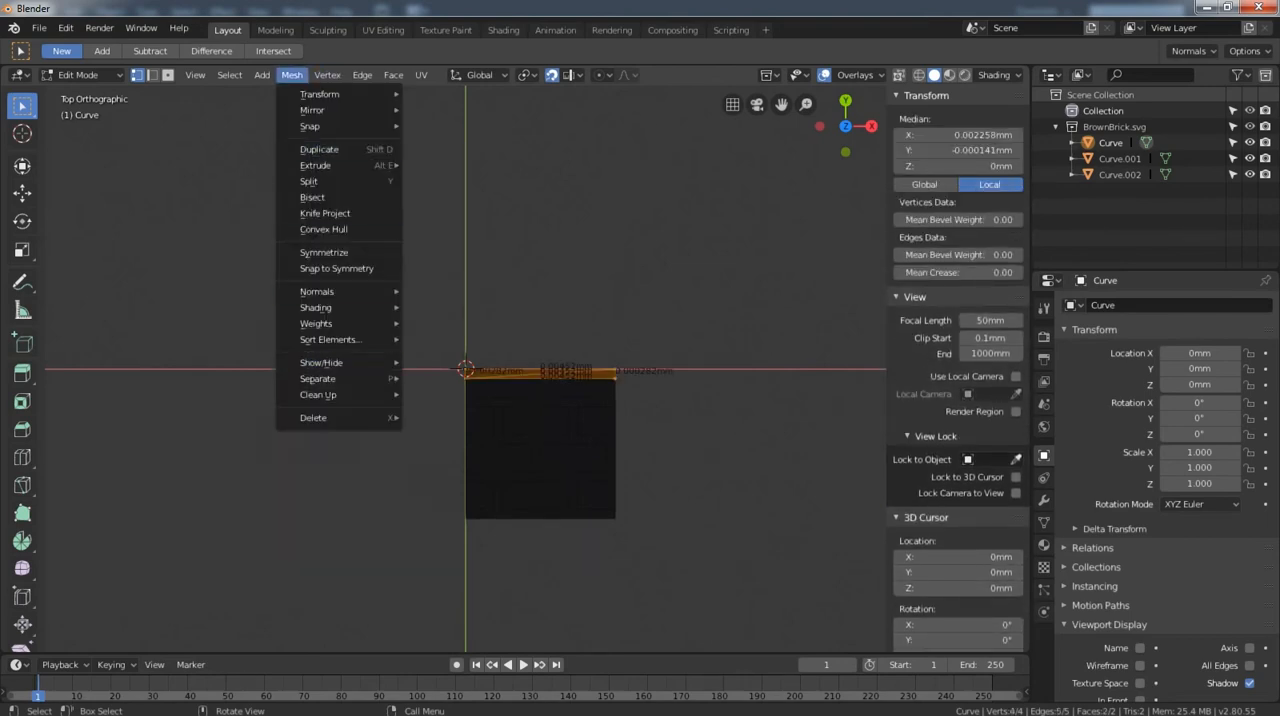
pyautogui.moveTo(330, 394)
pyautogui.click(461, 520)
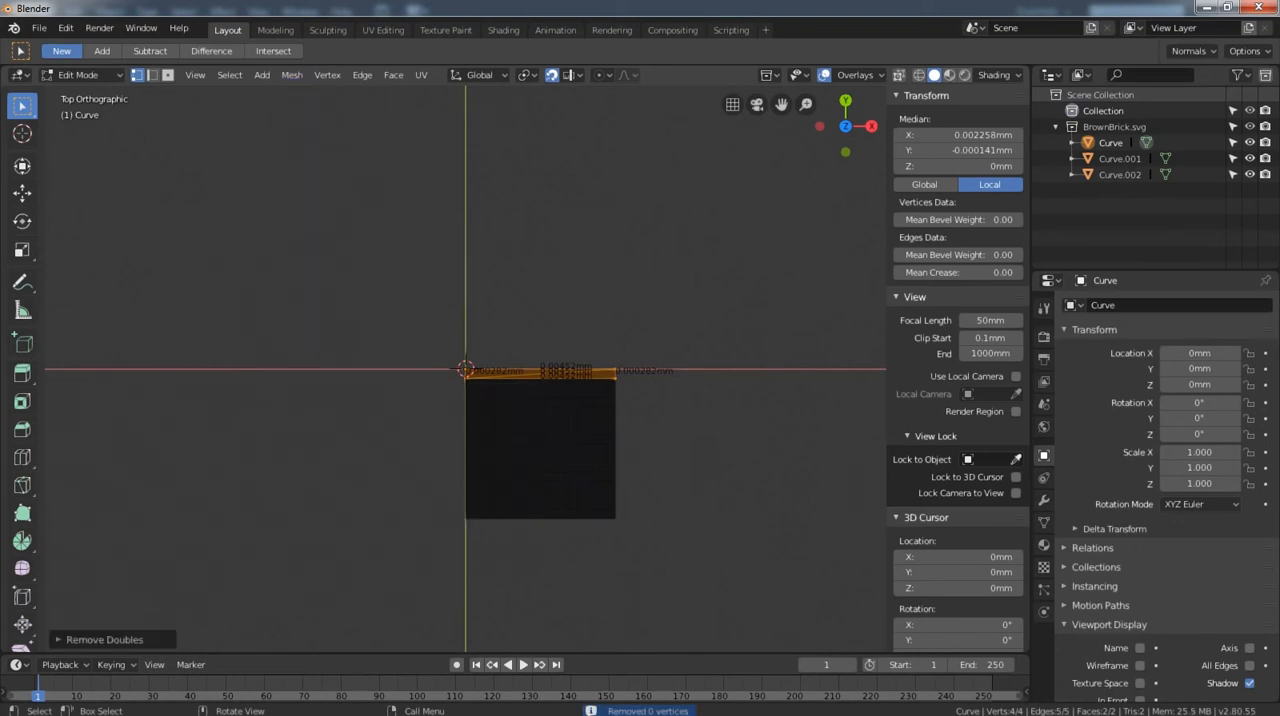
pyautogui.click(394, 75)
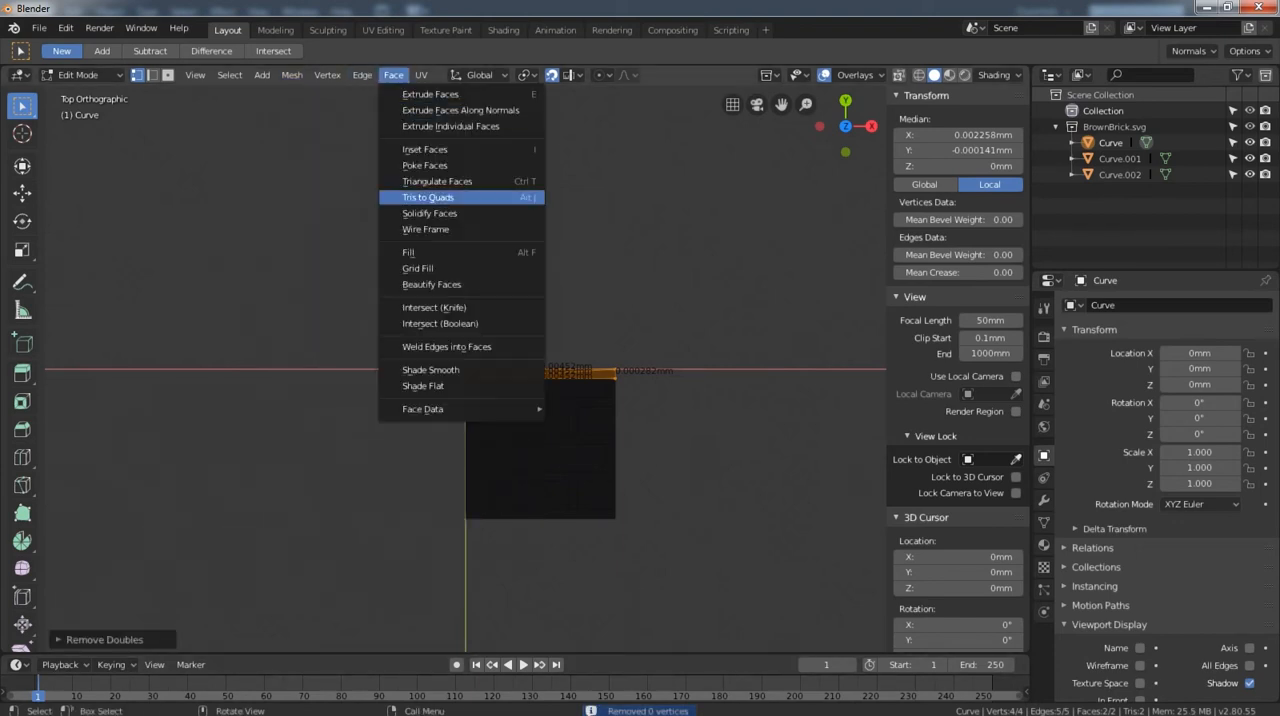
pyautogui.click(425, 284)
pyautogui.press('Tab')
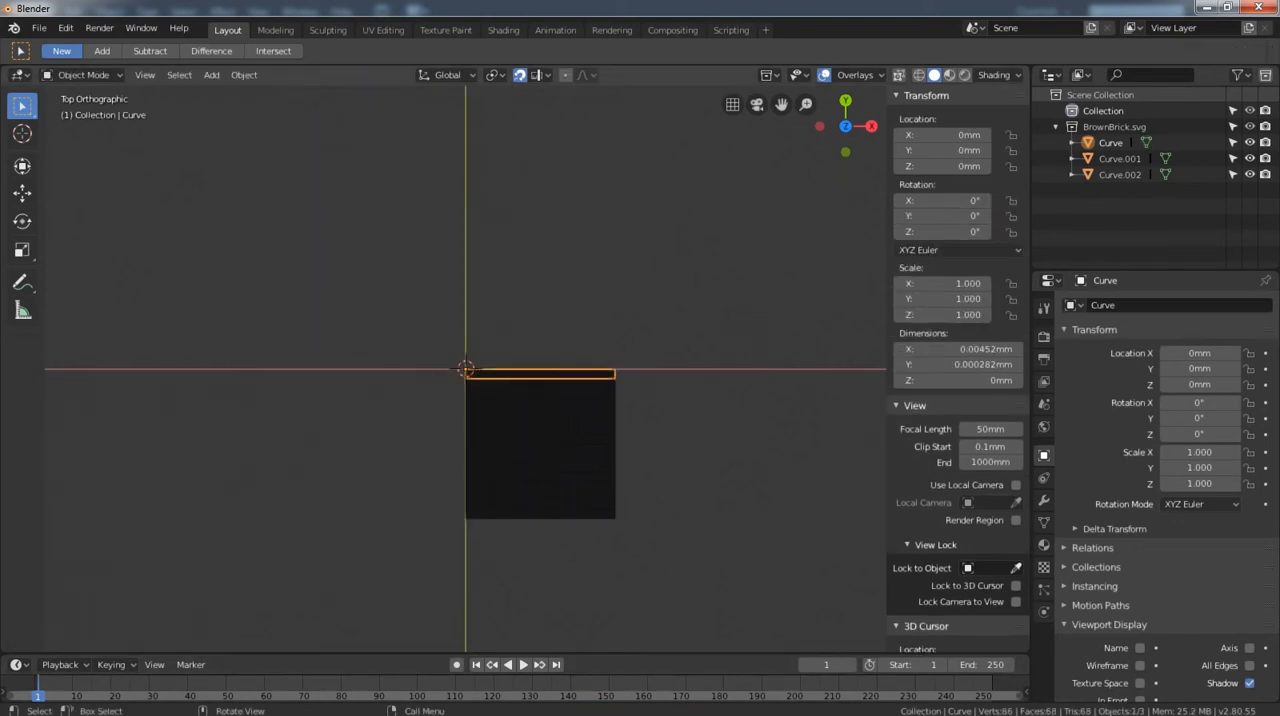
# Remove doubles from all of the brick rectangles' mesh geometry and apply Beautify Faces to it.
pyautogui.click(536, 421)
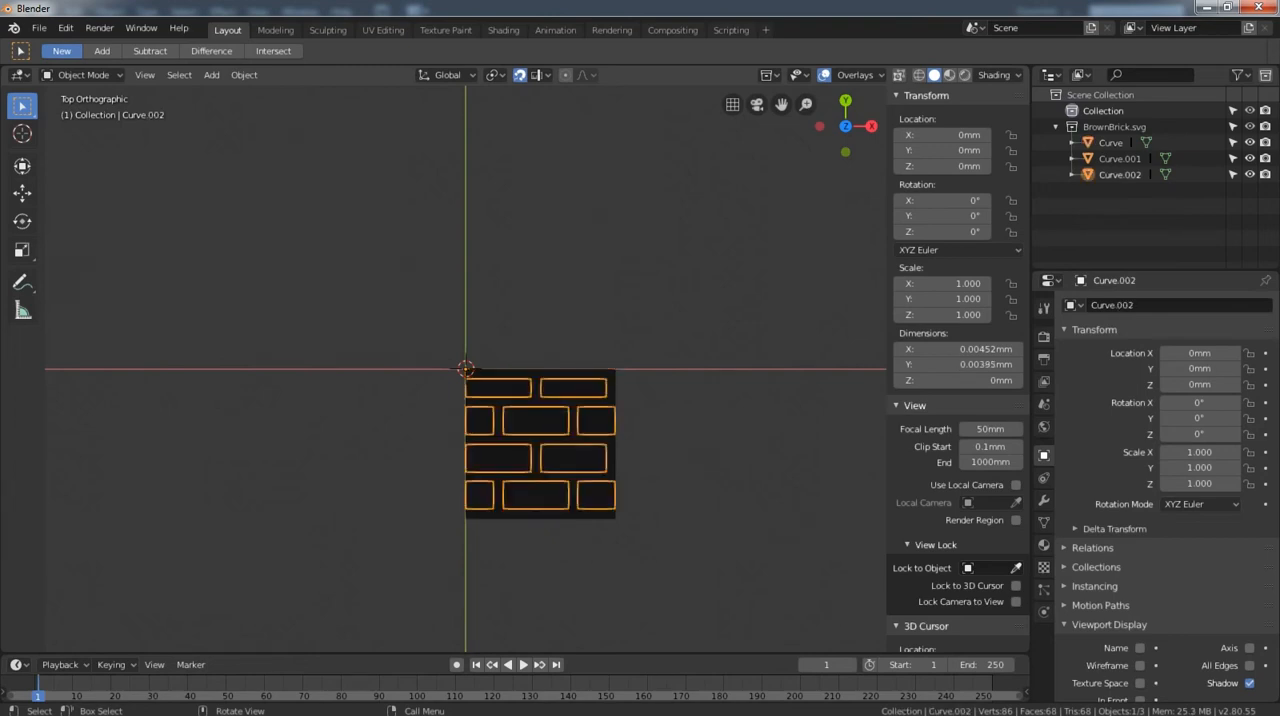
pyautogui.press('Tab')
pyautogui.press('a')
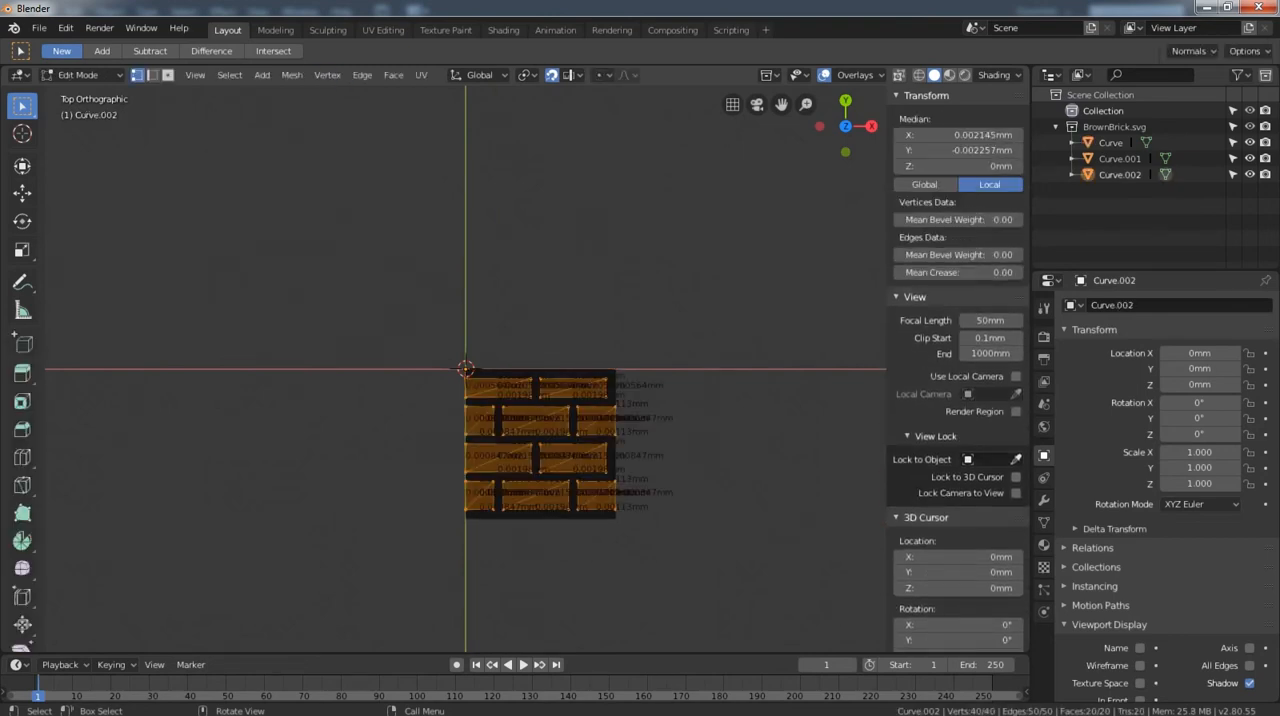
pyautogui.click(291, 75)
pyautogui.moveTo(318, 394)
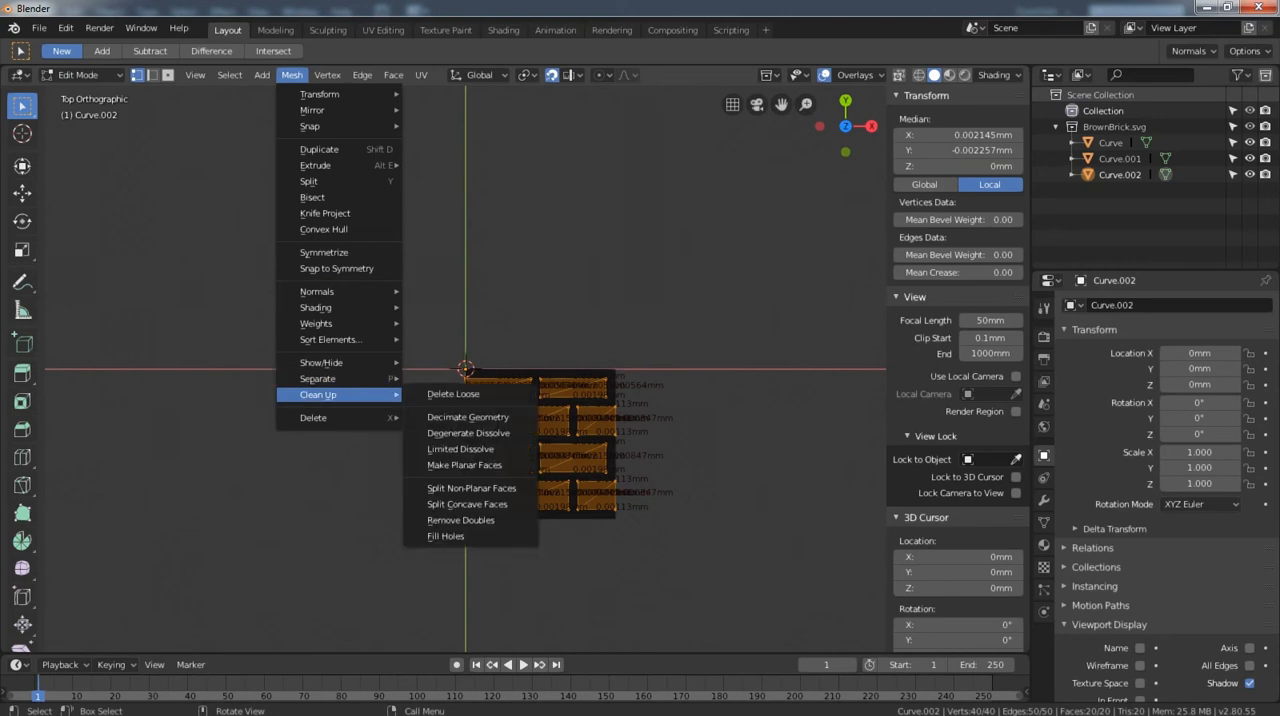
pyautogui.click(460, 520)
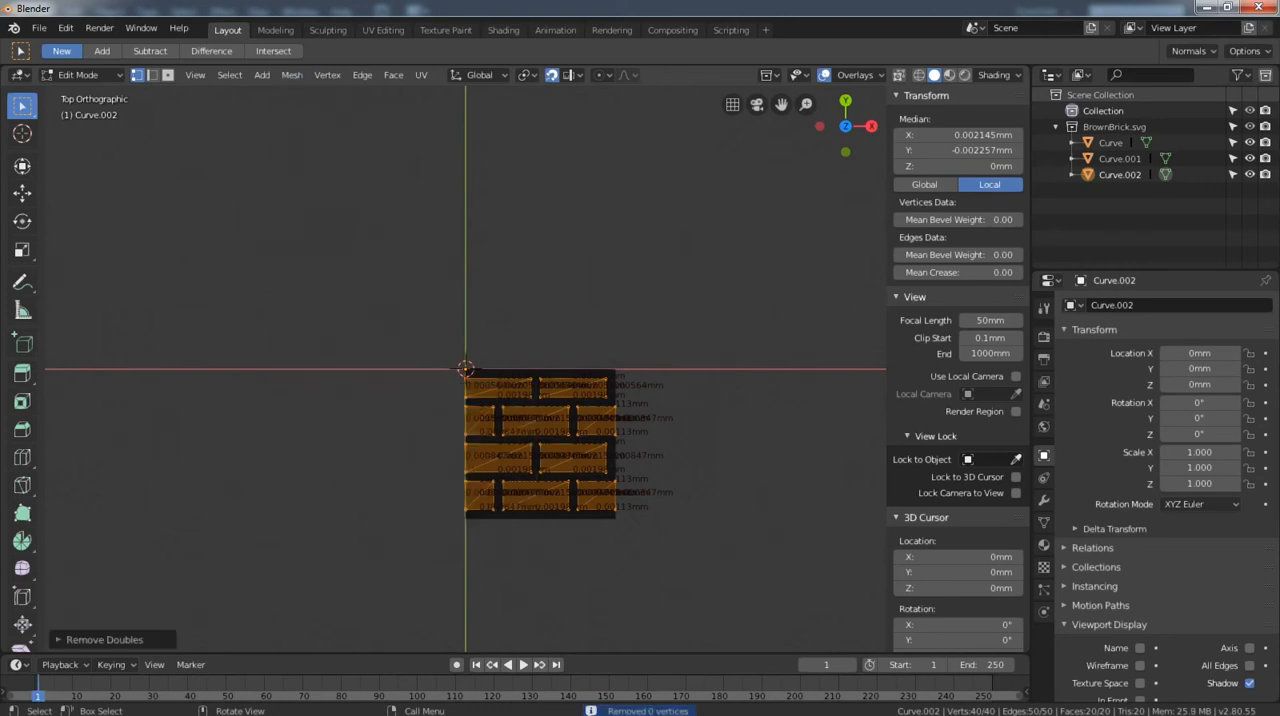
pyautogui.click(393, 75)
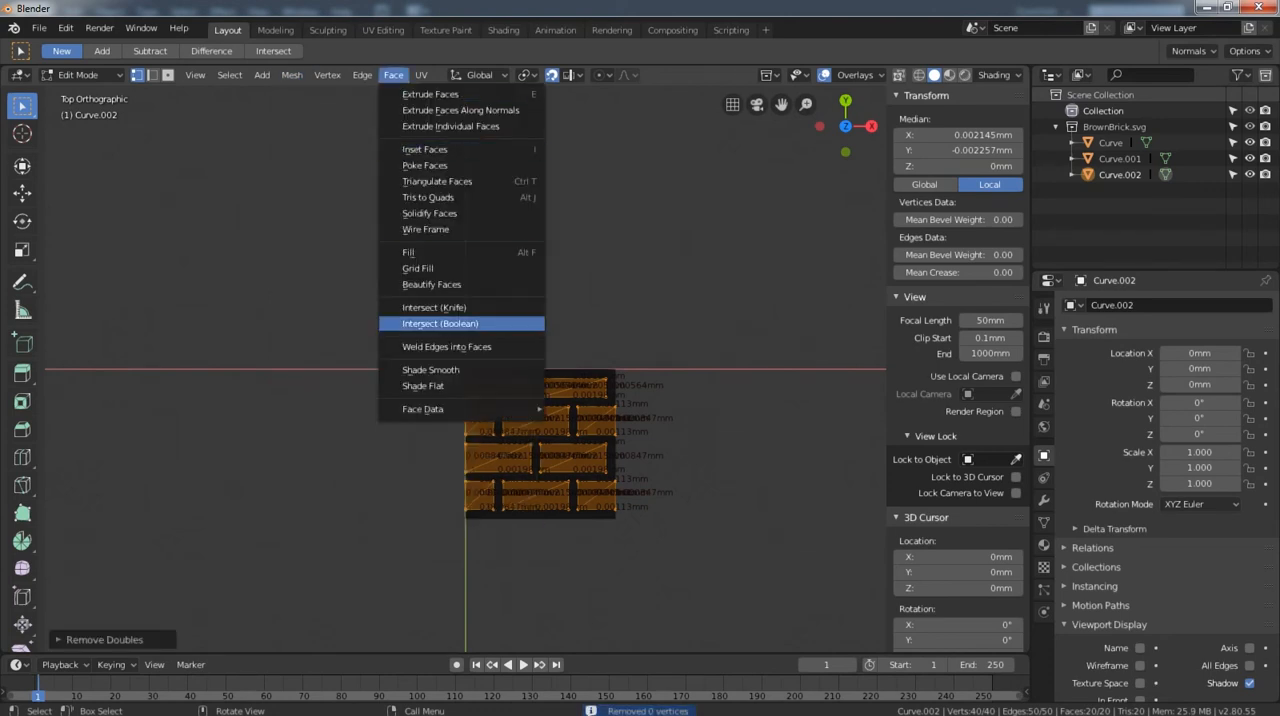
pyautogui.click(431, 284)
pyautogui.press('Tab')
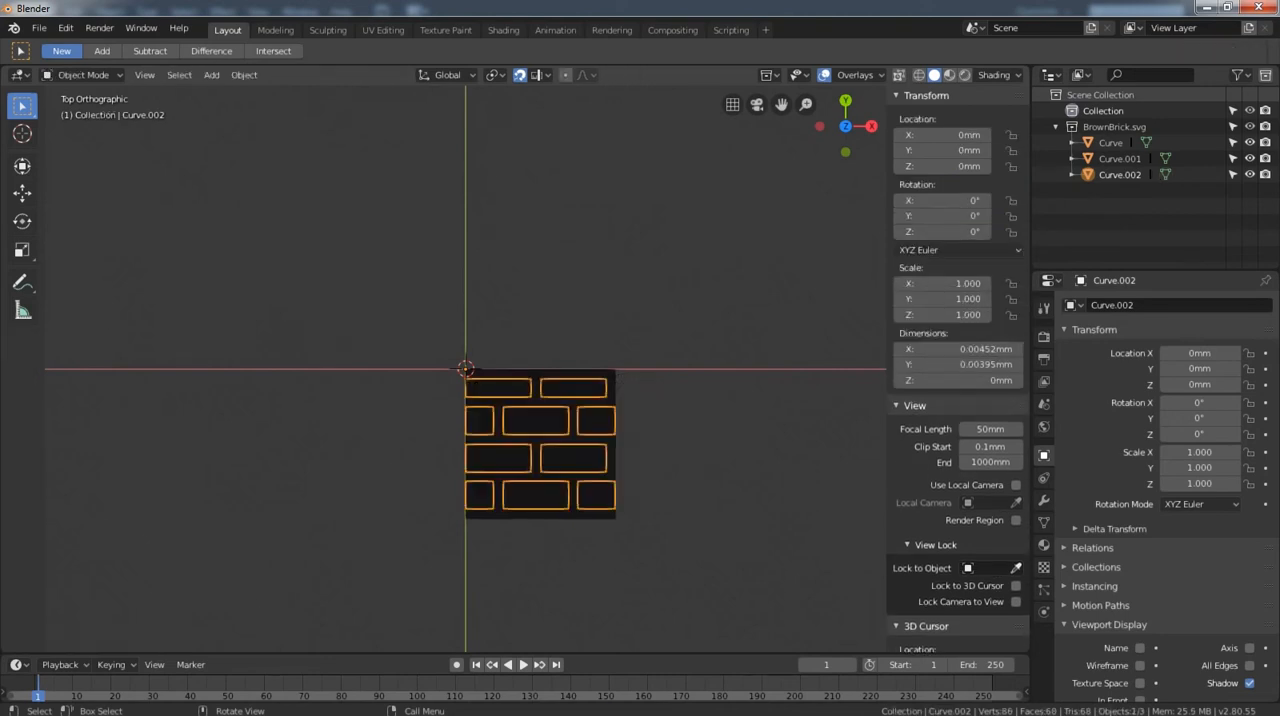
# Remove doubles from all geometry of the mortar mesh between the bricks.
pyautogui.click(540, 440)
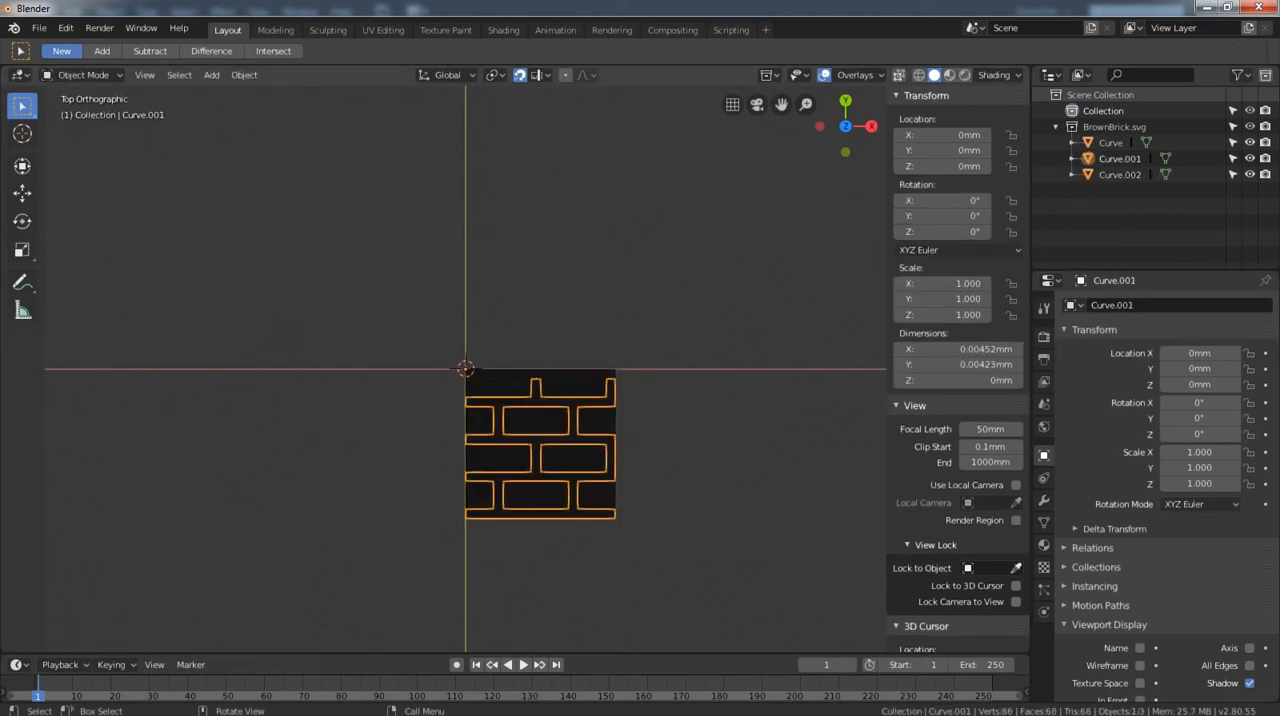
pyautogui.press('Tab')
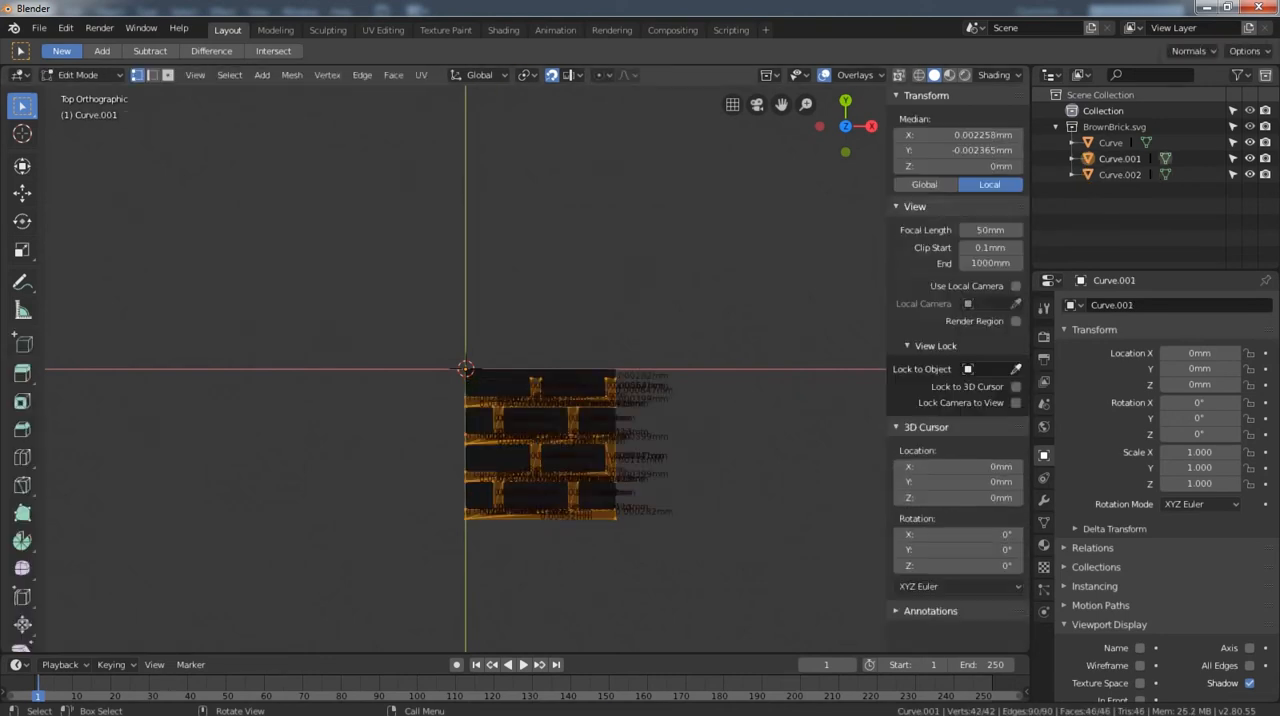
pyautogui.scroll(4, 620, 510)
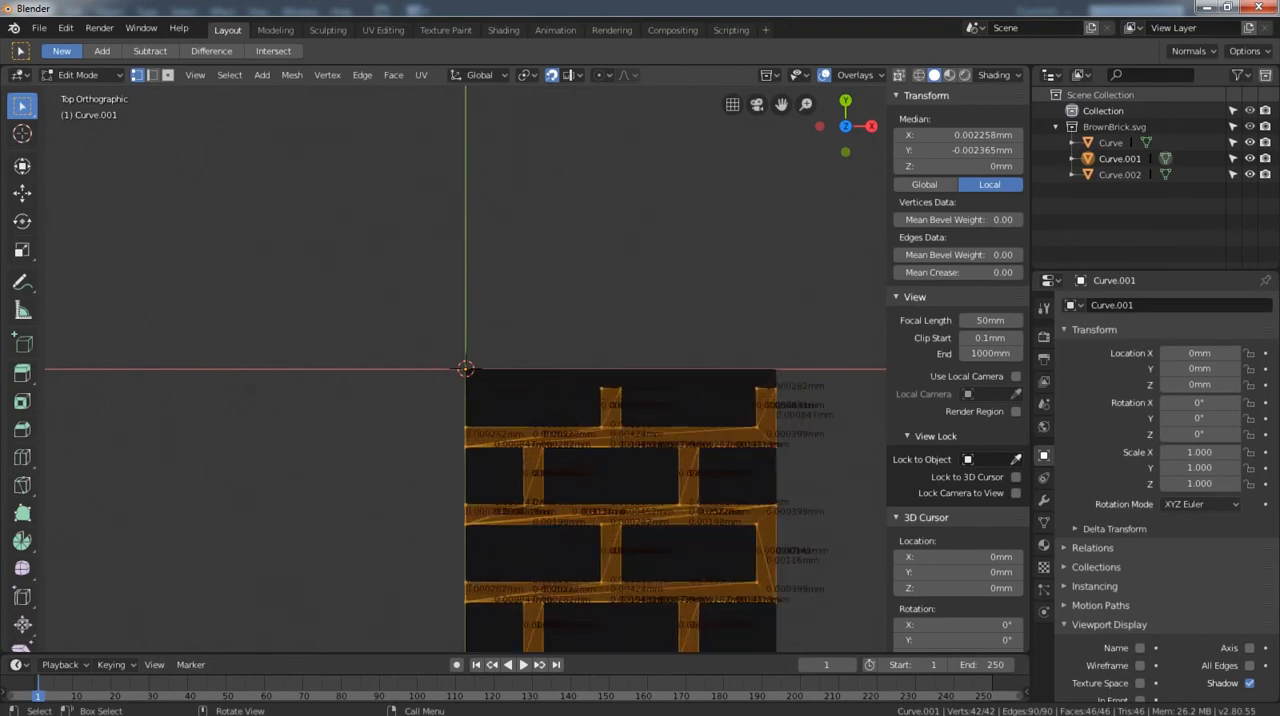
pyautogui.keyDown('shift'); pyautogui.moveTo(620, 510); pyautogui.dragTo(595, 378, button='middle'); pyautogui.keyUp('shift')
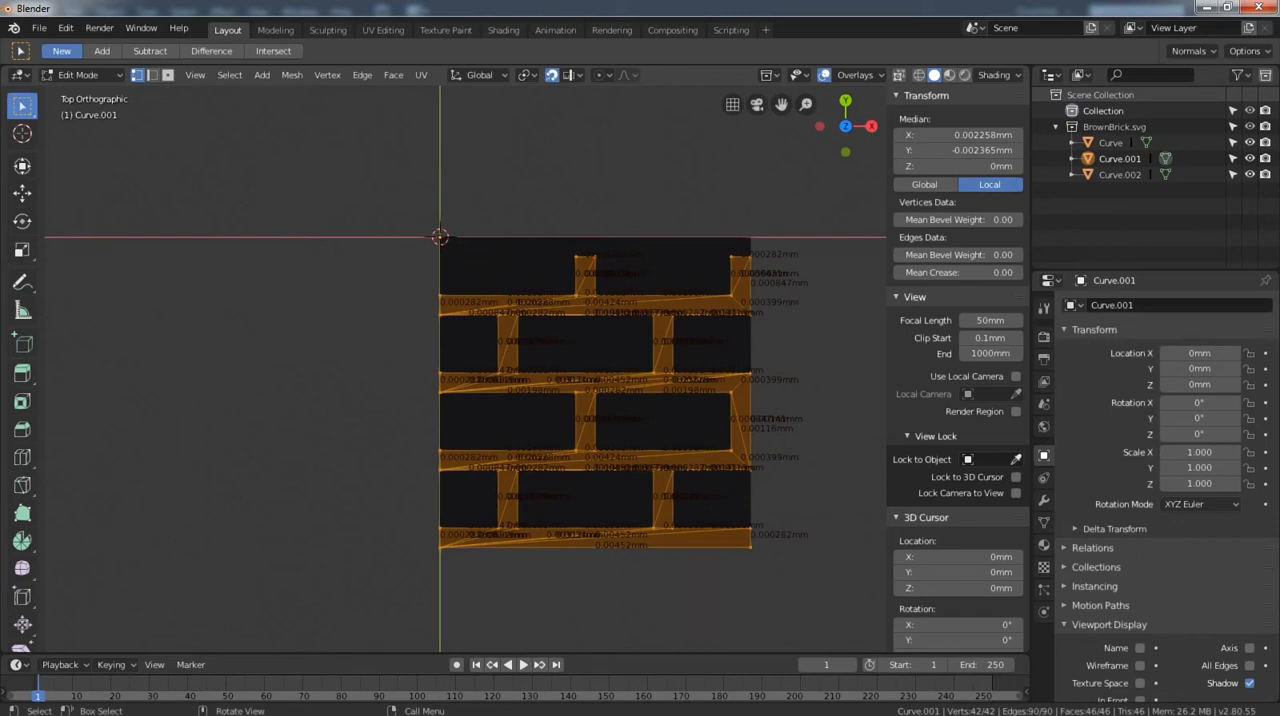
pyautogui.click(291, 75)
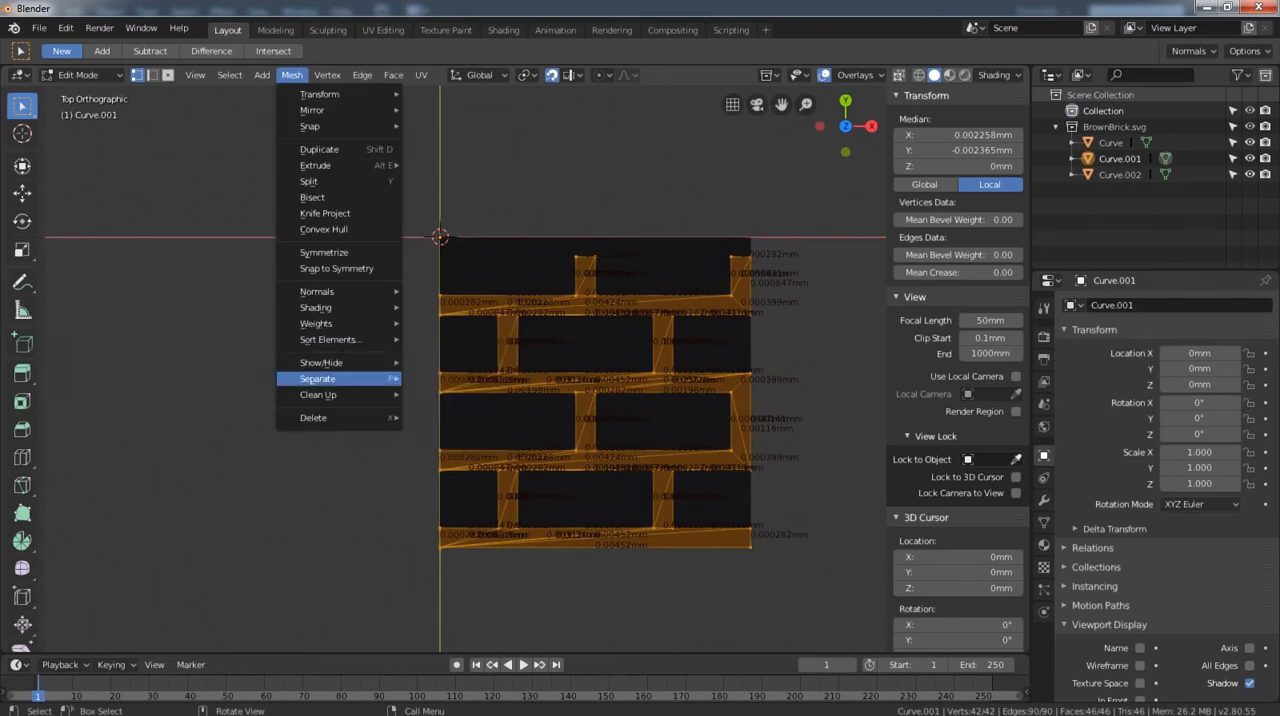
pyautogui.moveTo(340, 395)
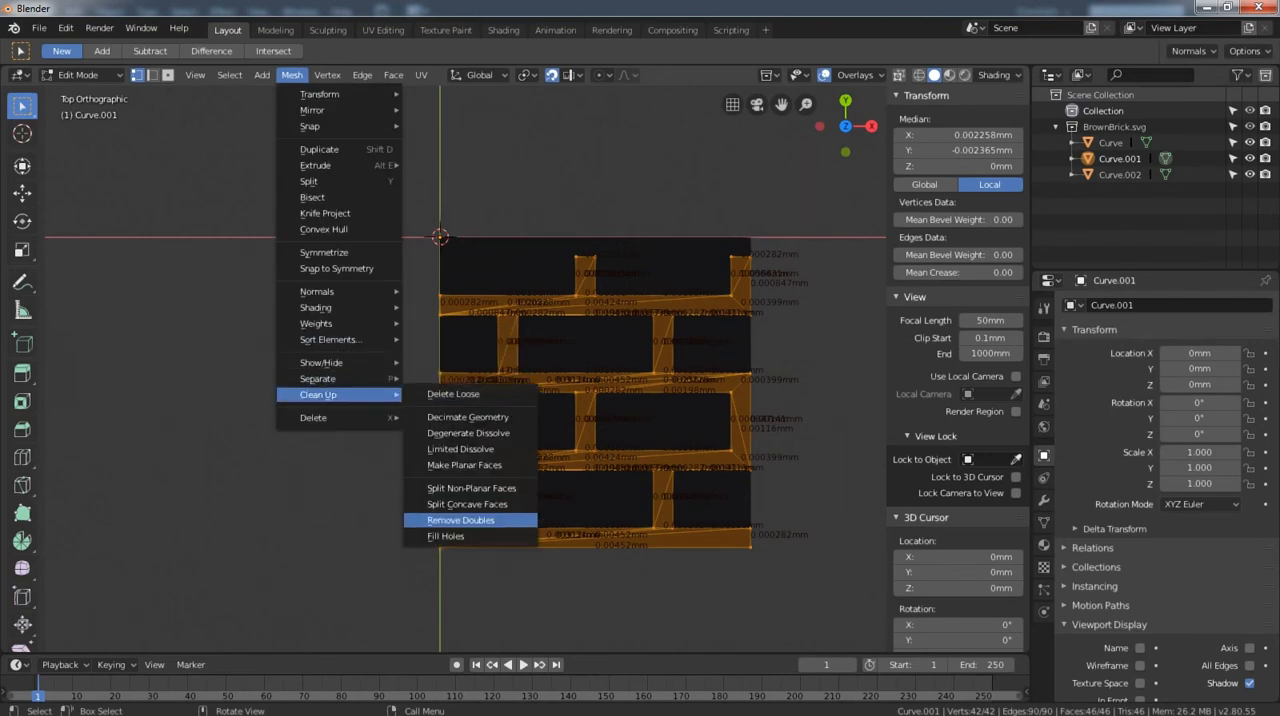
pyautogui.click(460, 520)
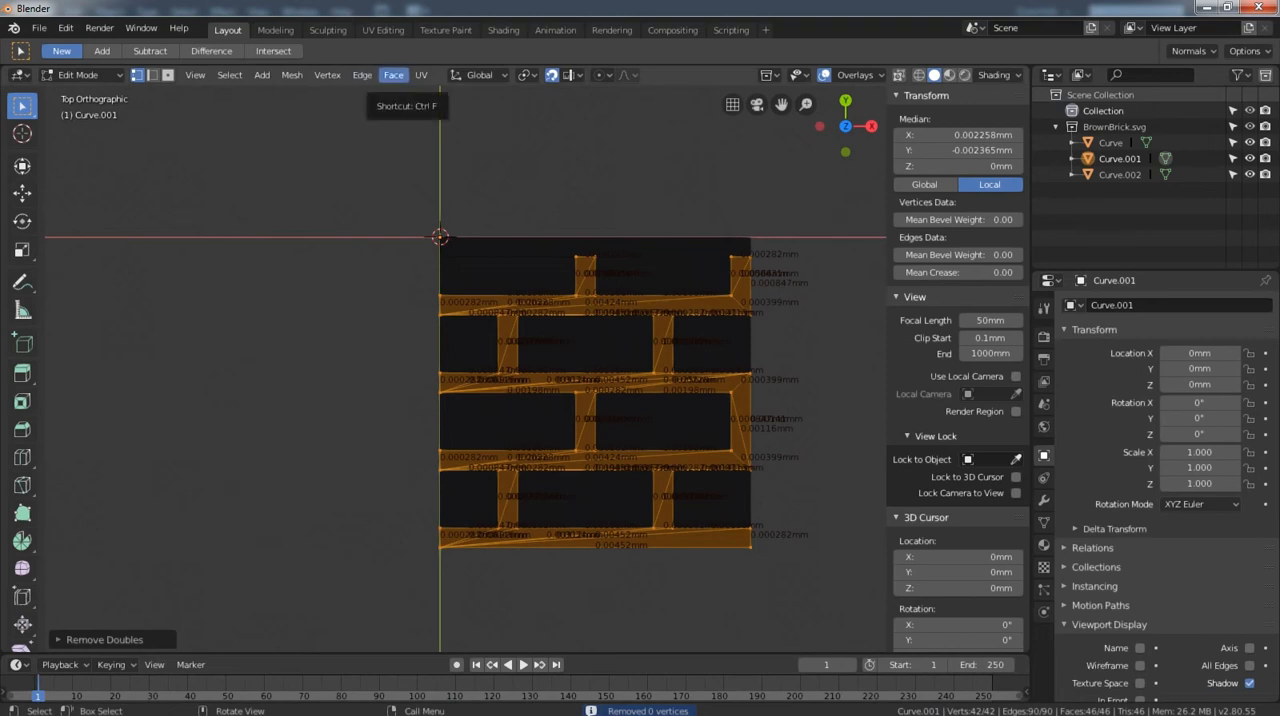
# Apply Beautify Faces to the whole mortar mesh, then return to Object Mode with nothing selected.
pyautogui.click(393, 75)
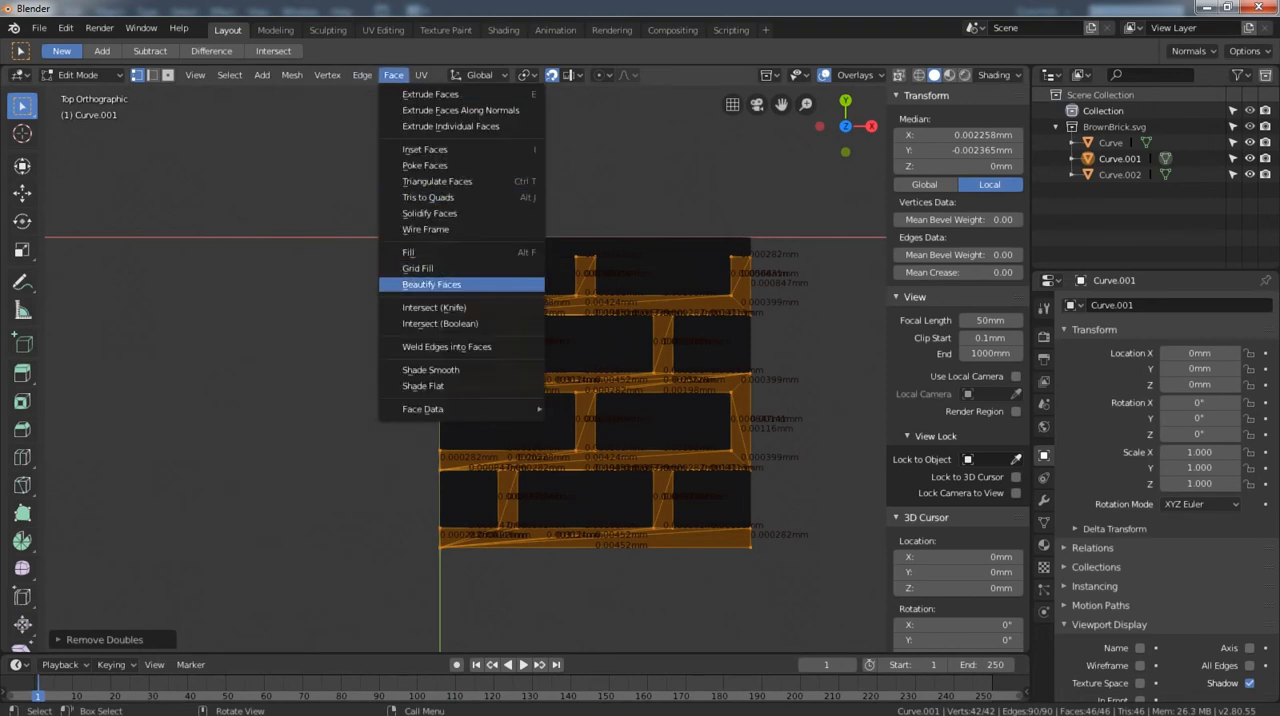
pyautogui.click(431, 284)
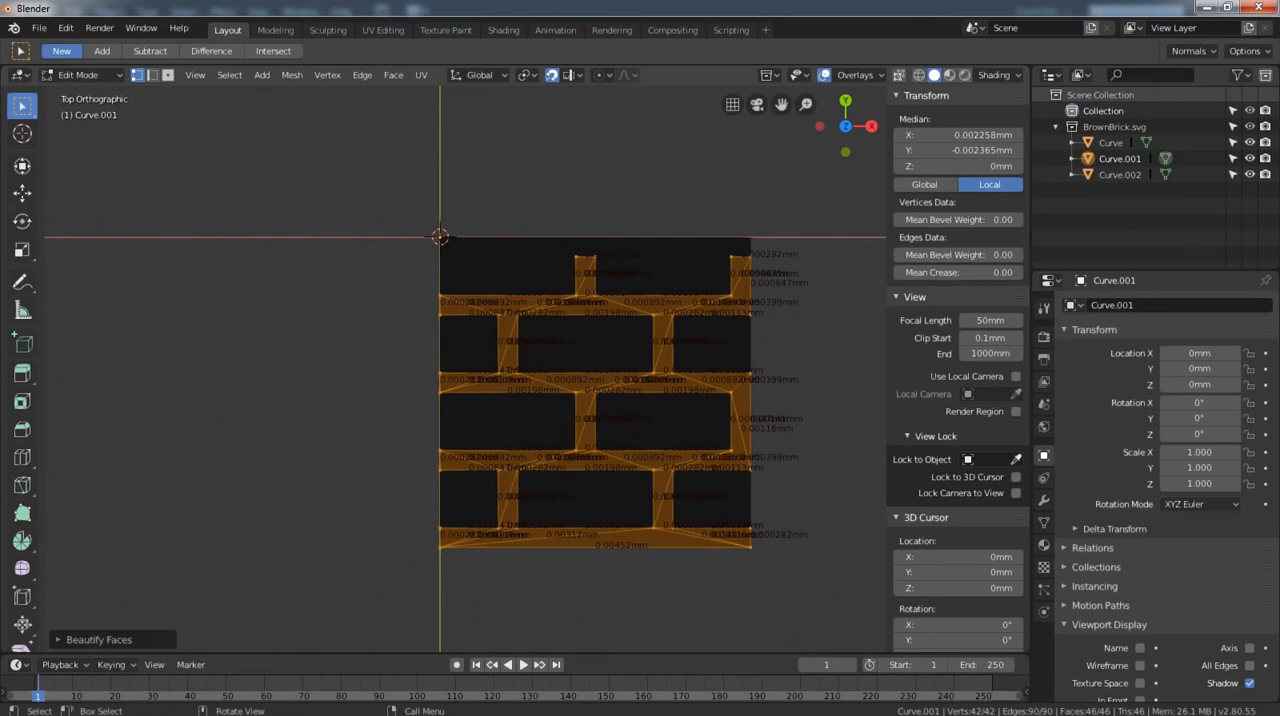
pyautogui.scroll(3, 465, 369)
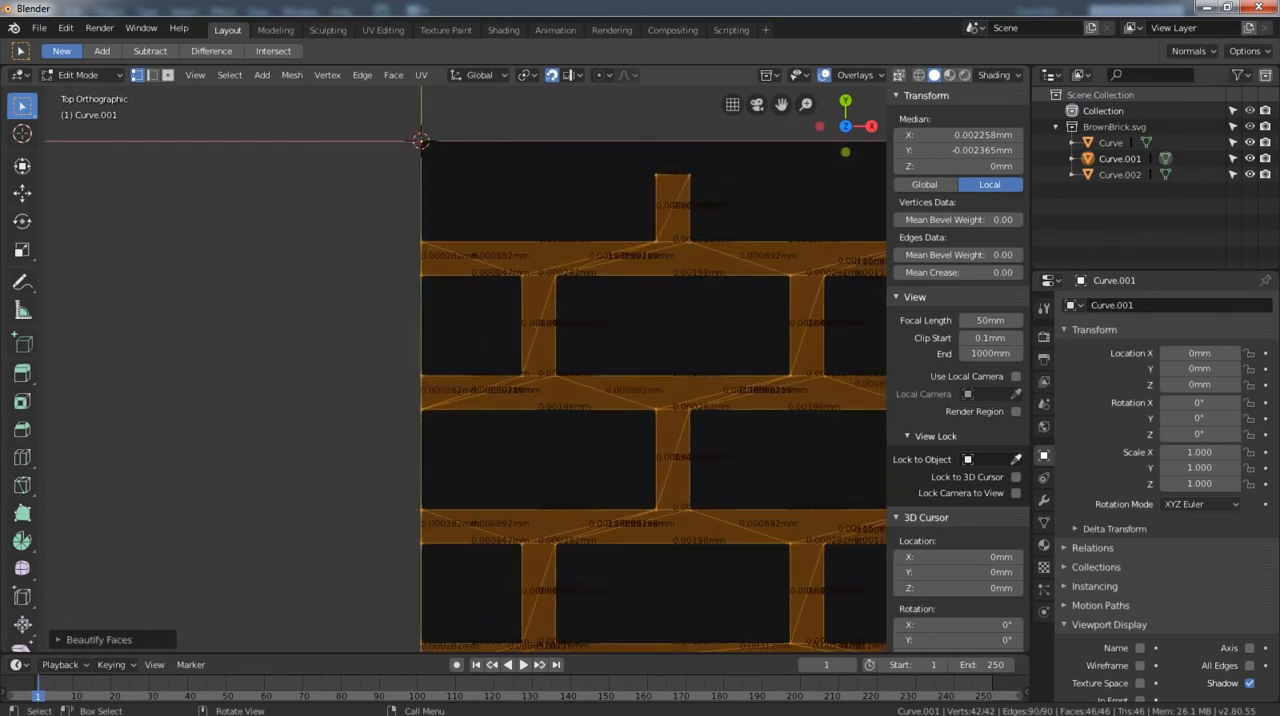
pyautogui.scroll(-4, 465, 369)
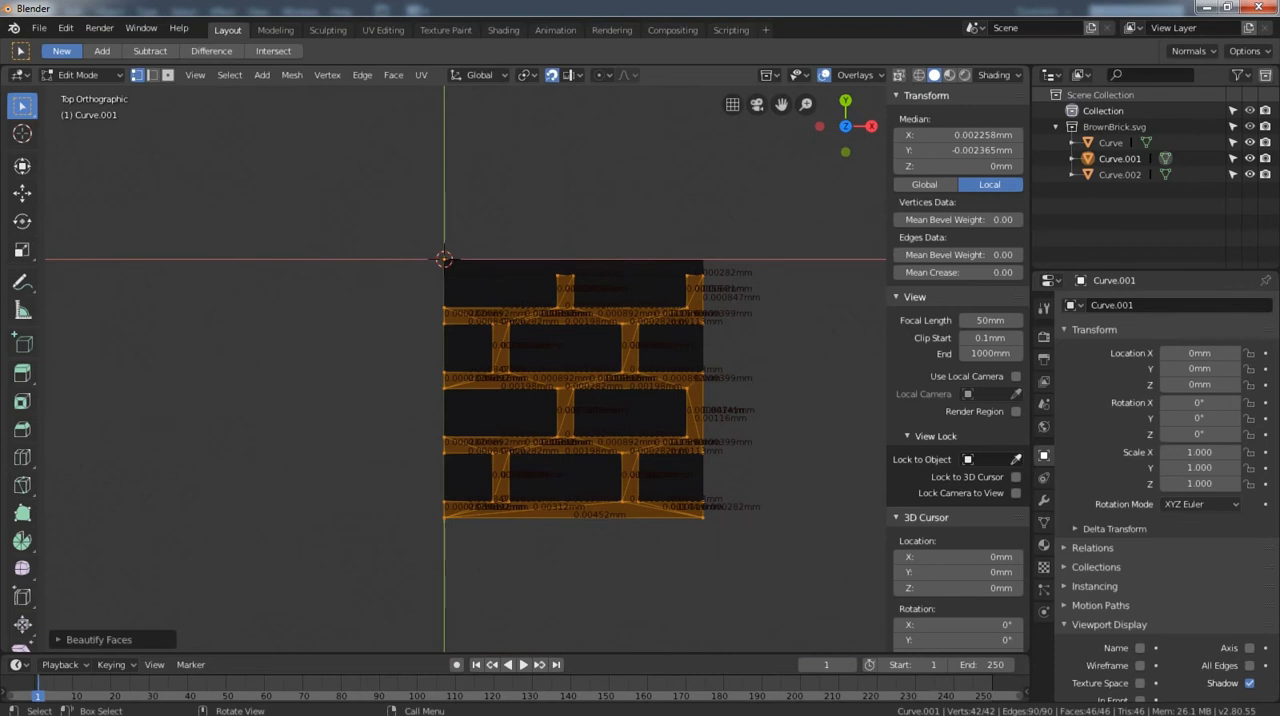
pyautogui.press('Tab')
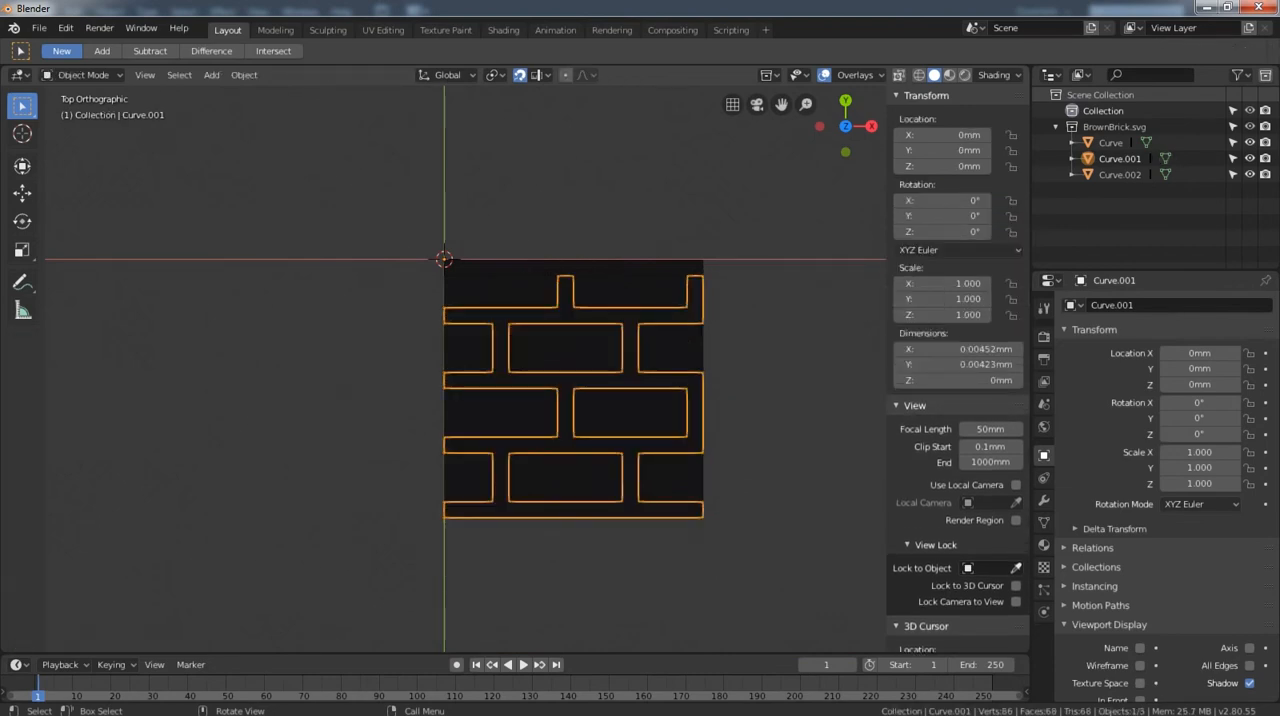
pyautogui.hotkey('alt', 'a')
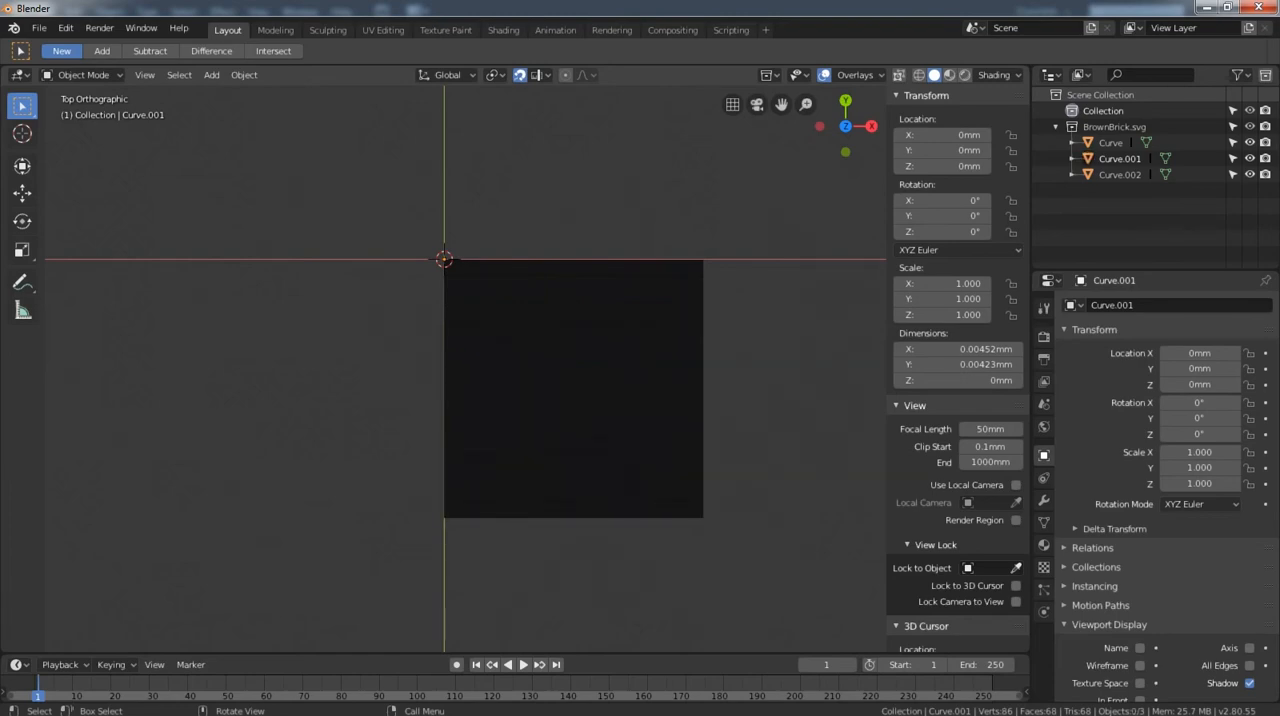
# Switch to Illustrator, copy the hex fill colour of the beige upper strip in BrownBrick.svg, and return to the BrownBrick scene in Blender.
pyautogui.click(551, 702)
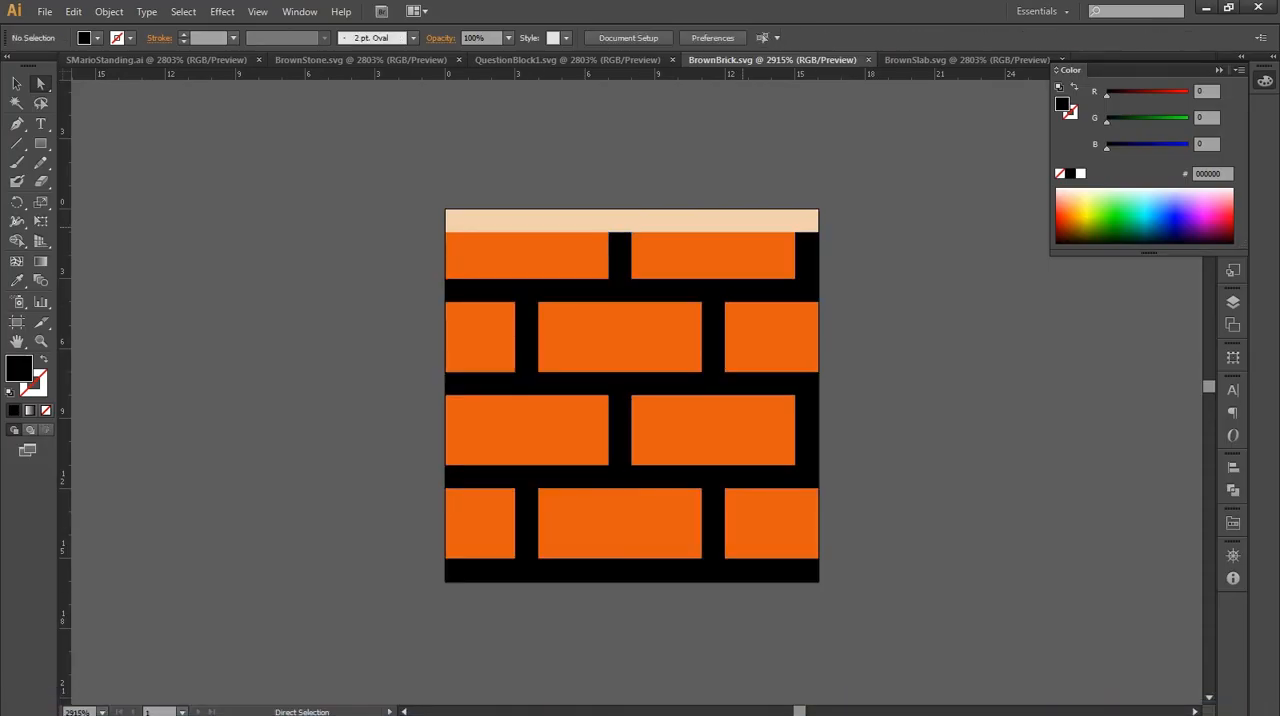
pyautogui.click(743, 227)
pyautogui.doubleClick(1210, 174)
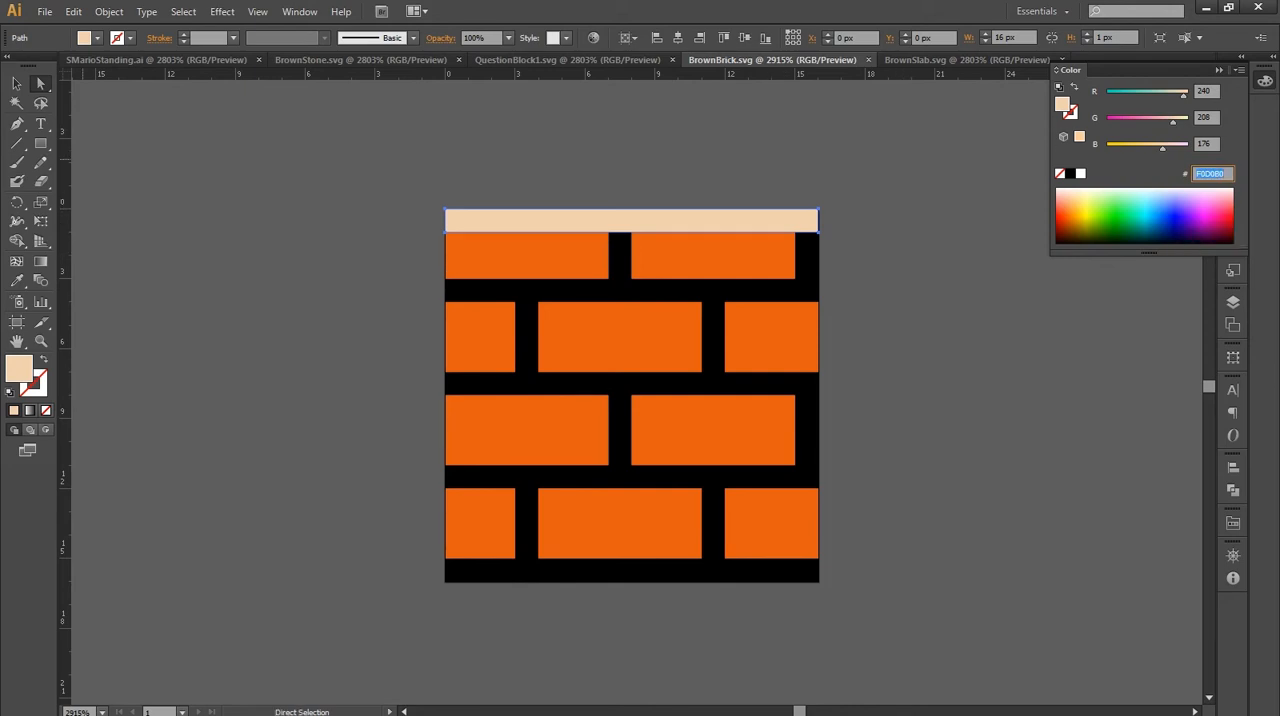
pyautogui.moveTo(512, 706)
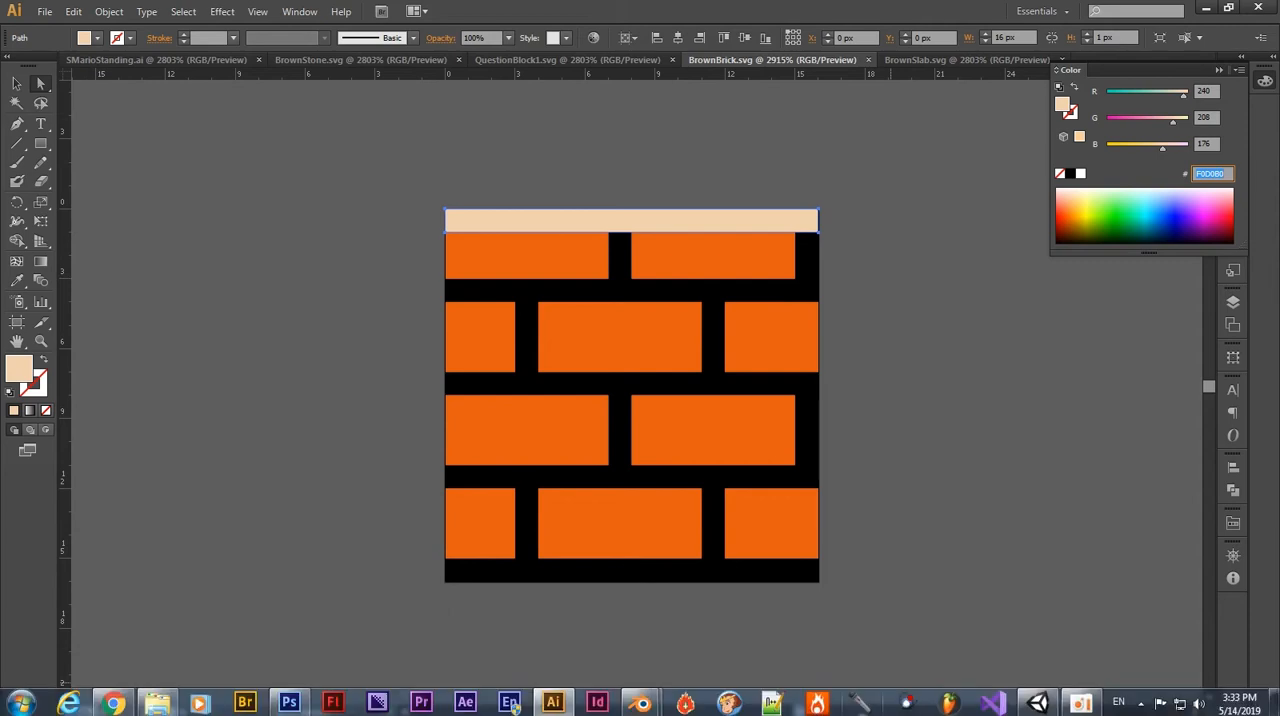
pyautogui.moveTo(640, 703)
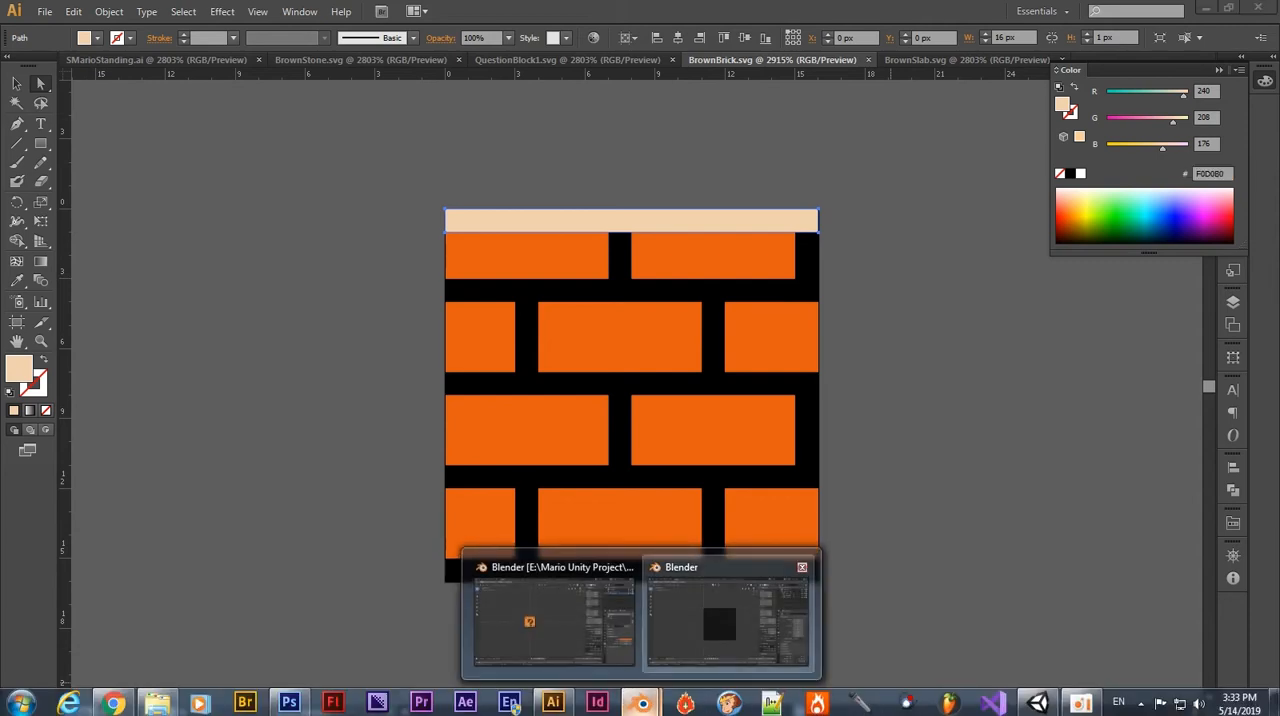
pyautogui.click(728, 622)
# Rename the material of the strip along the block's upper edge to "beige".
pyautogui.click(590, 268)
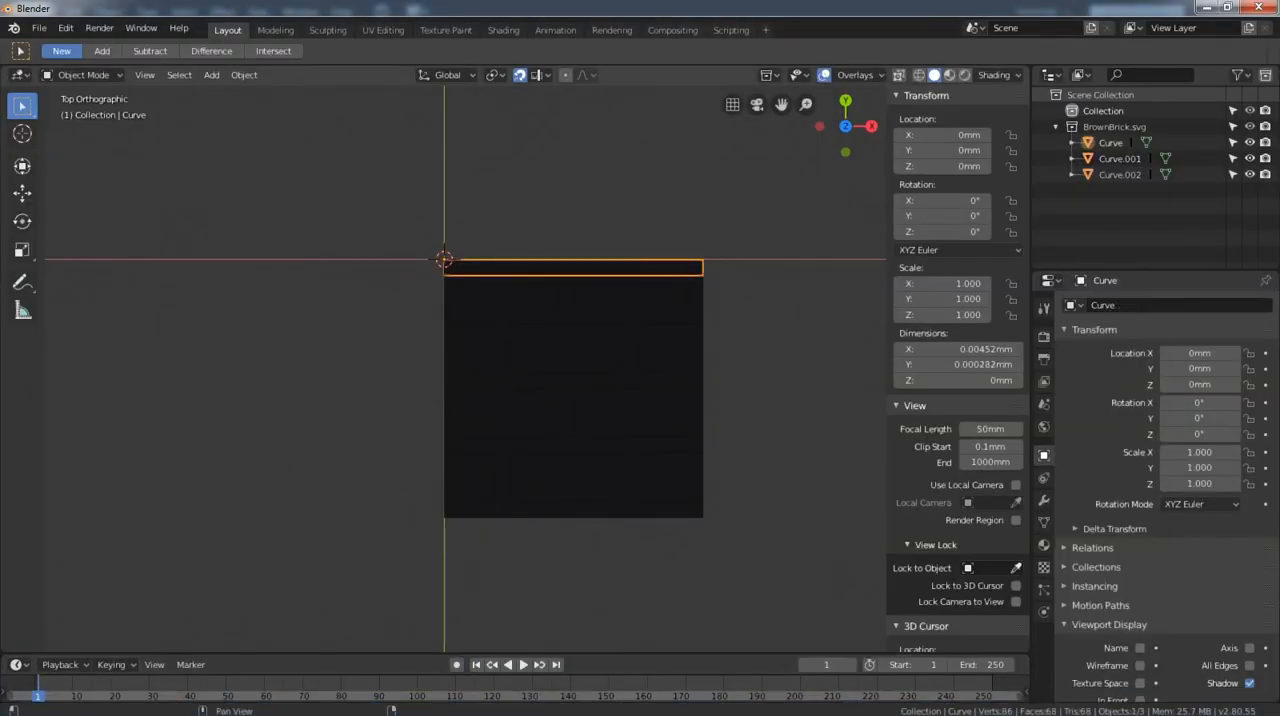
pyautogui.click(1044, 545)
pyautogui.click(1183, 373)
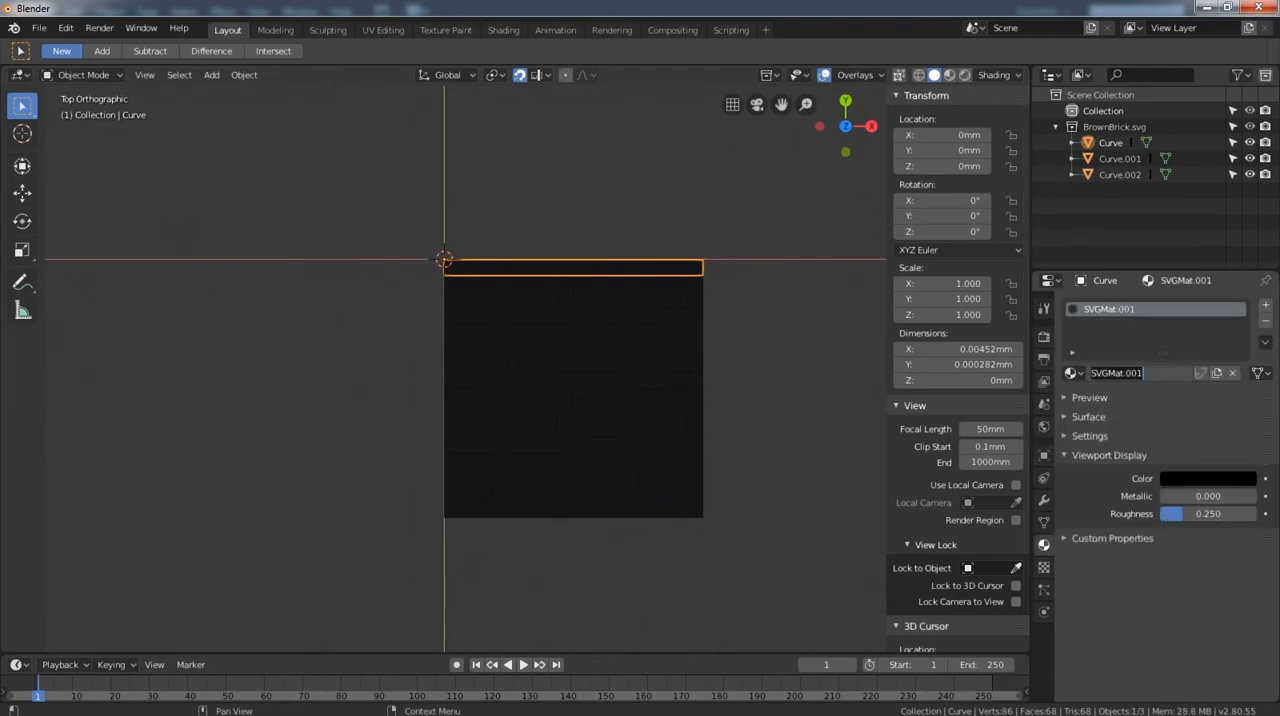
pyautogui.write('beige')
pyautogui.press('Return')
# Set the beige material's viewport display colour to hex F0D0B0 and its roughness to 0, then deselect the strip.
pyautogui.click(1208, 479)
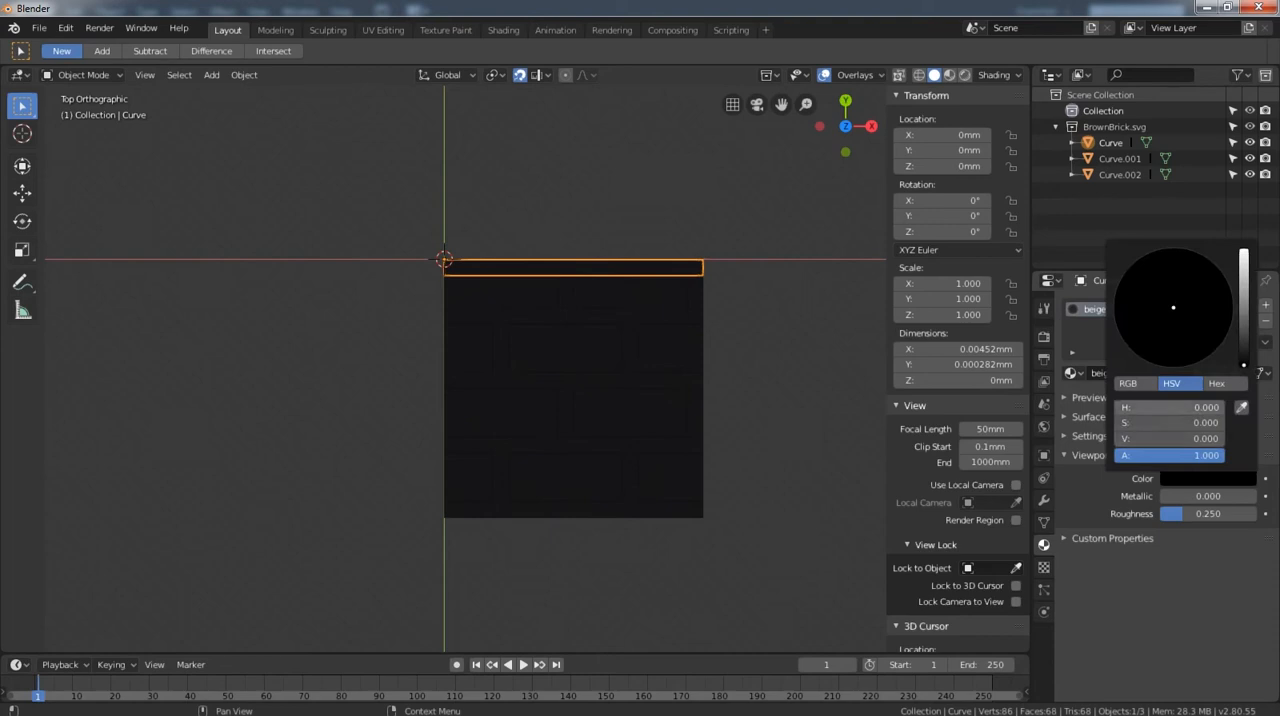
pyautogui.click(1218, 384)
pyautogui.click(1178, 408)
pyautogui.write('F0D0B0')
pyautogui.press('Return')
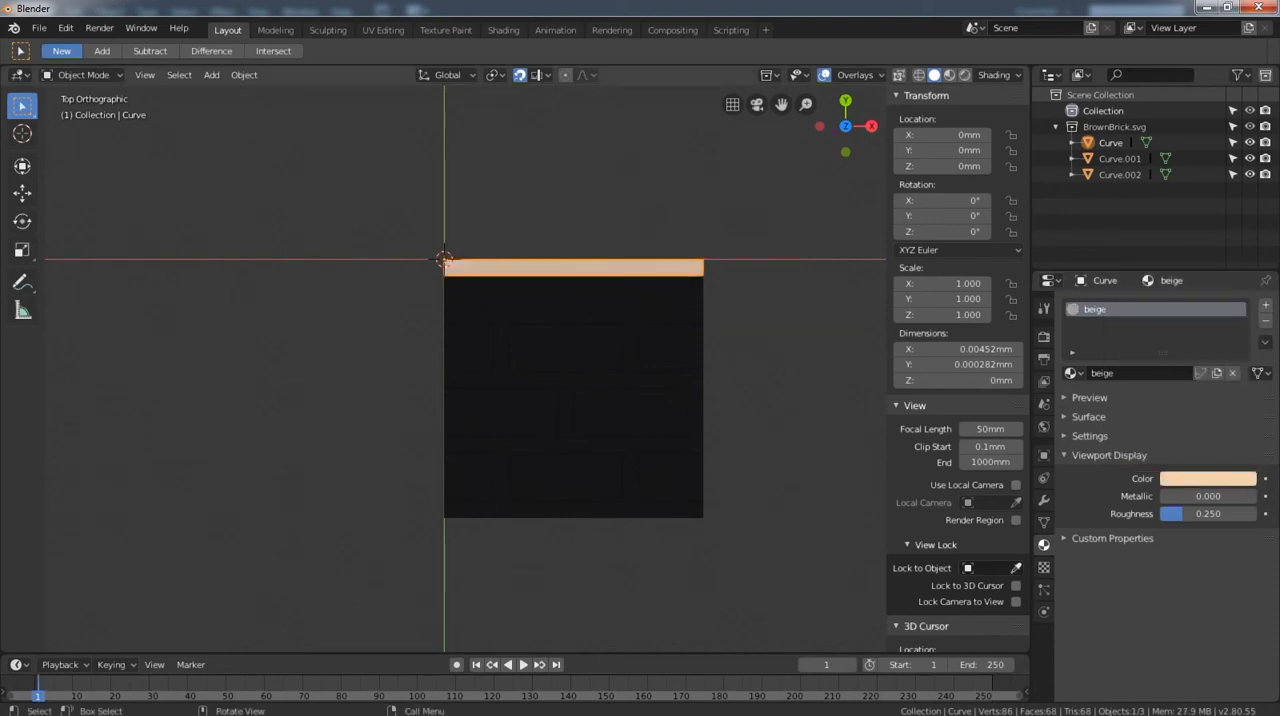
pyautogui.moveTo(1208, 514); pyautogui.dragTo(1172, 514)
pyautogui.hotkey('alt', 'a')
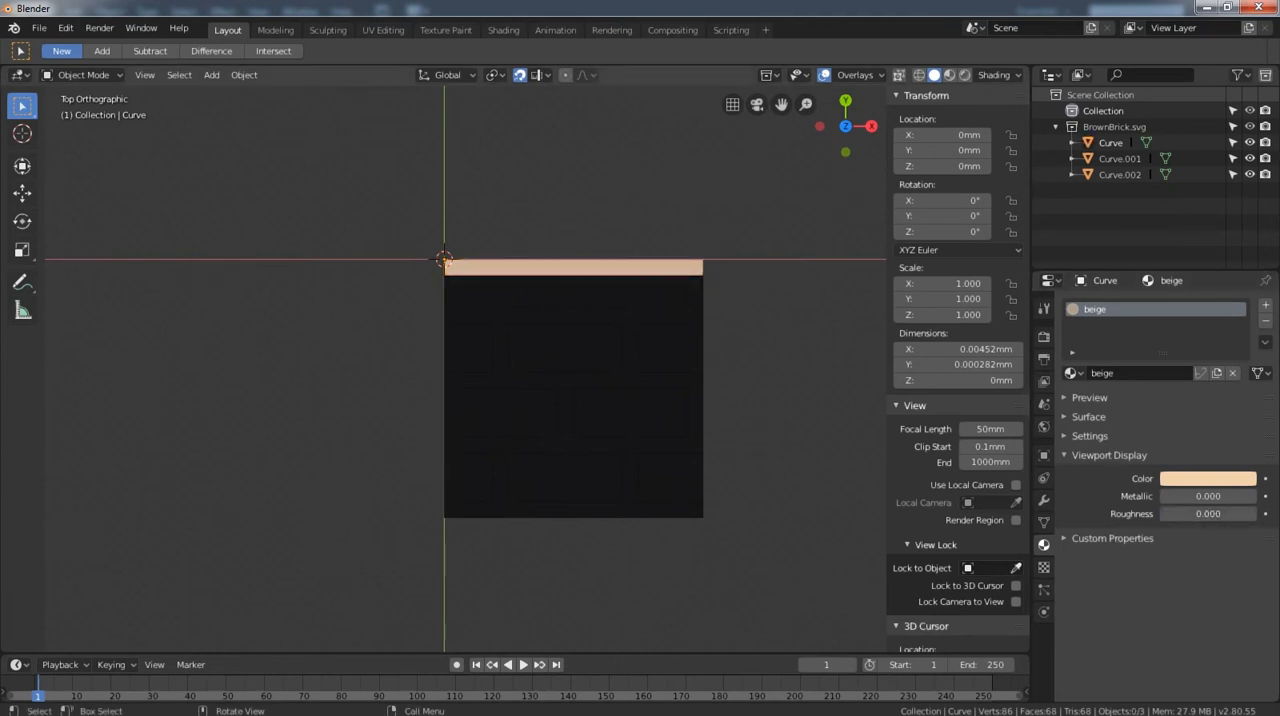
# Select the brick rectangles' mesh, copy the orange bricks' hex fill colour from BrownBrick.svg in Illustrator, and return to Blender.
pyautogui.click(600, 410)
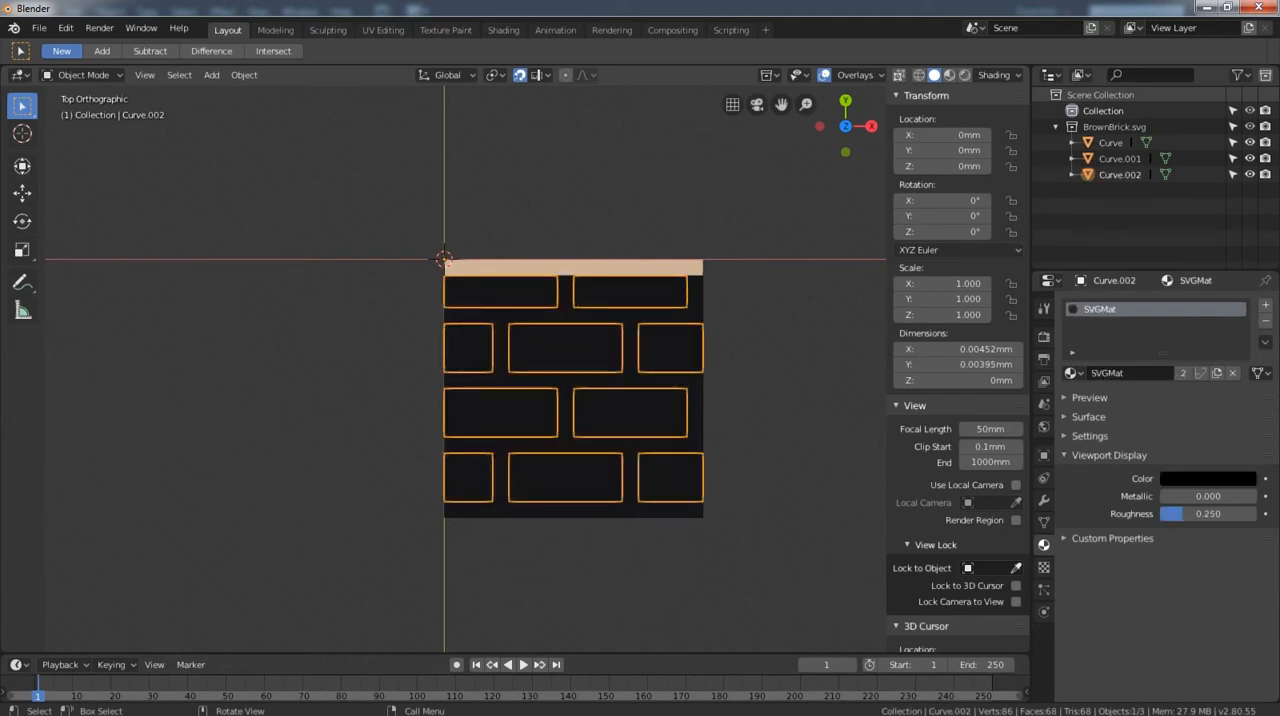
pyautogui.click(551, 703)
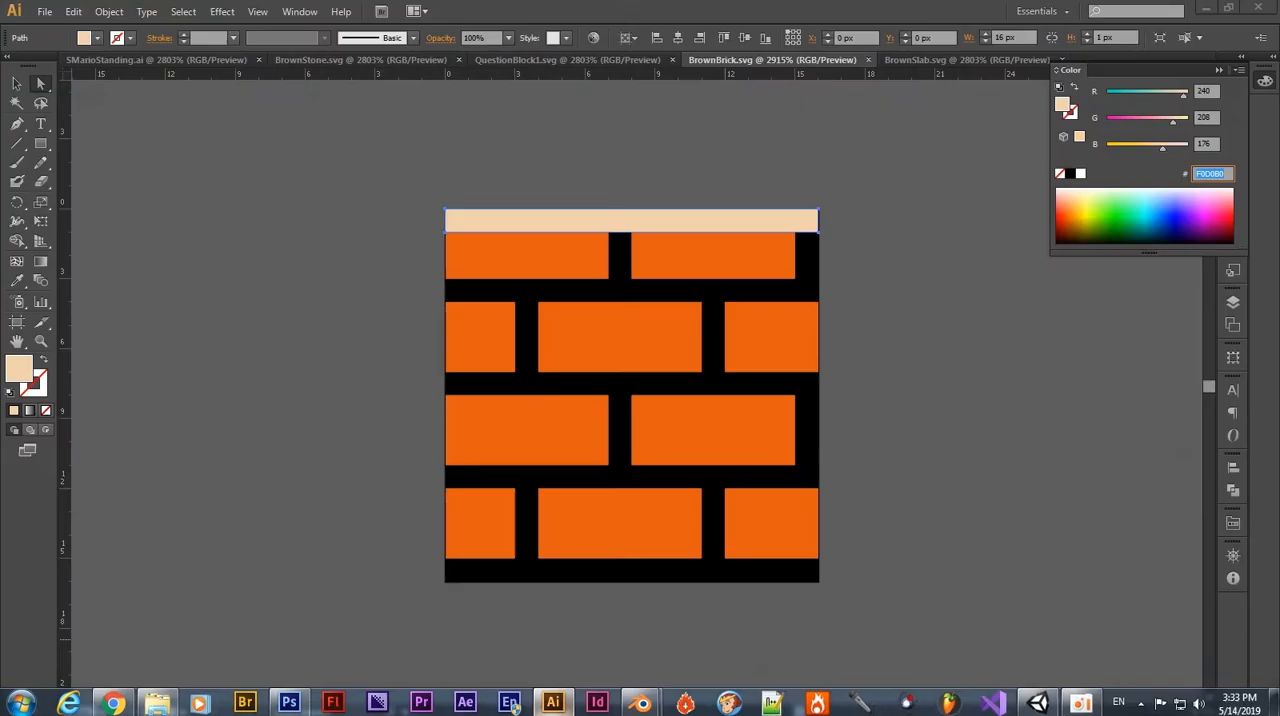
pyautogui.click(558, 262)
pyautogui.doubleClick(1209, 174)
pyautogui.hotkey('ctrl', 'c')
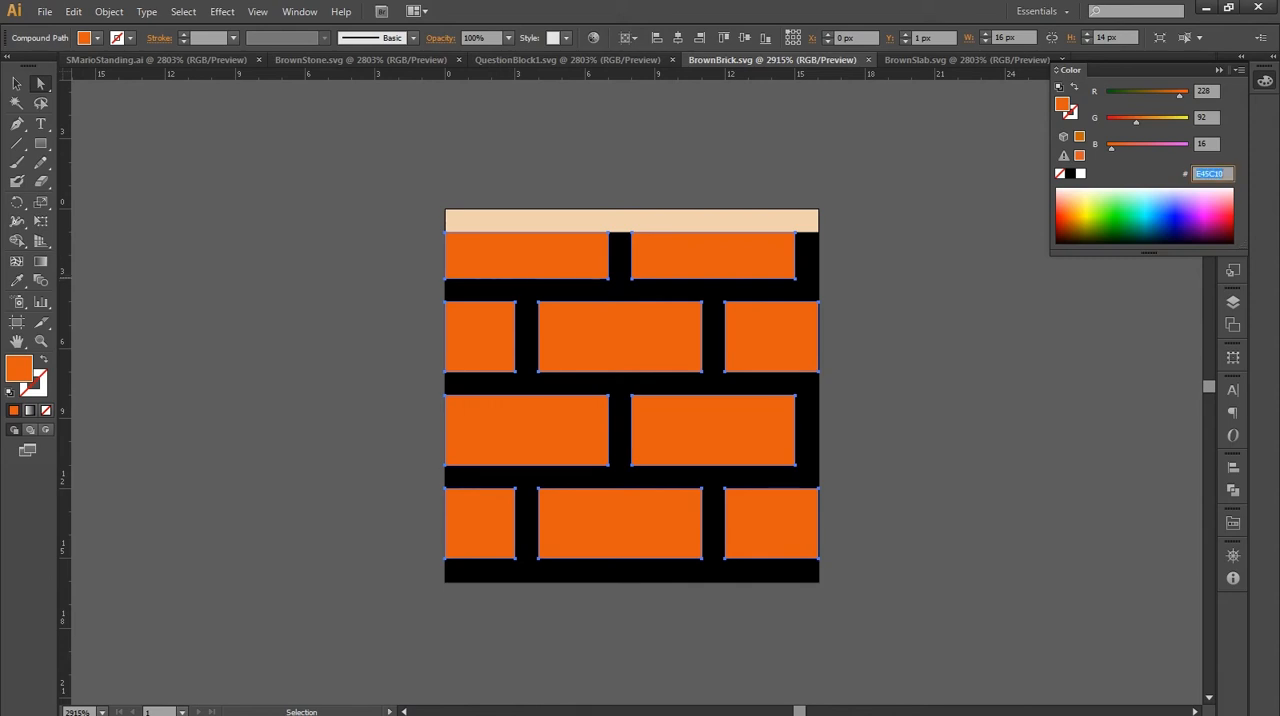
pyautogui.moveTo(1040, 713)
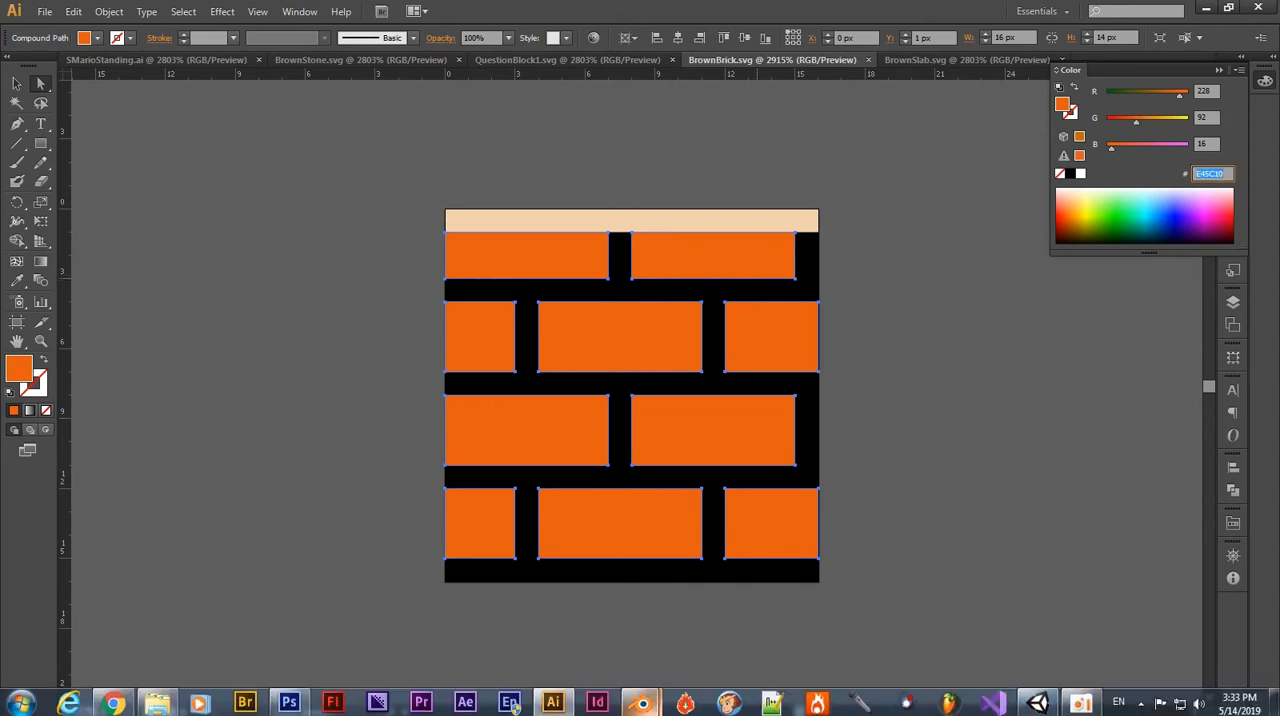
pyautogui.moveTo(642, 703)
pyautogui.click(728, 615)
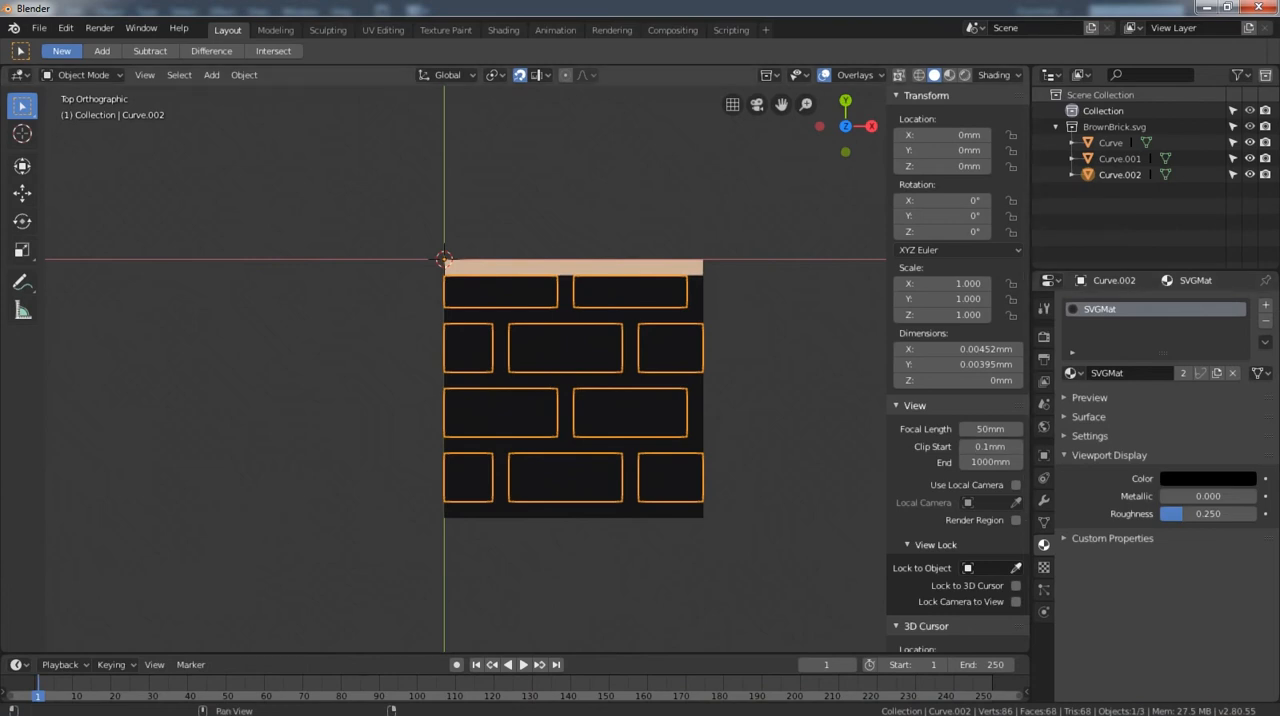
# Rename the material of the brick rectangles' mesh to "orange".
pyautogui.click(1183, 372)
pyautogui.write('orange')
pyautogui.press('Return')
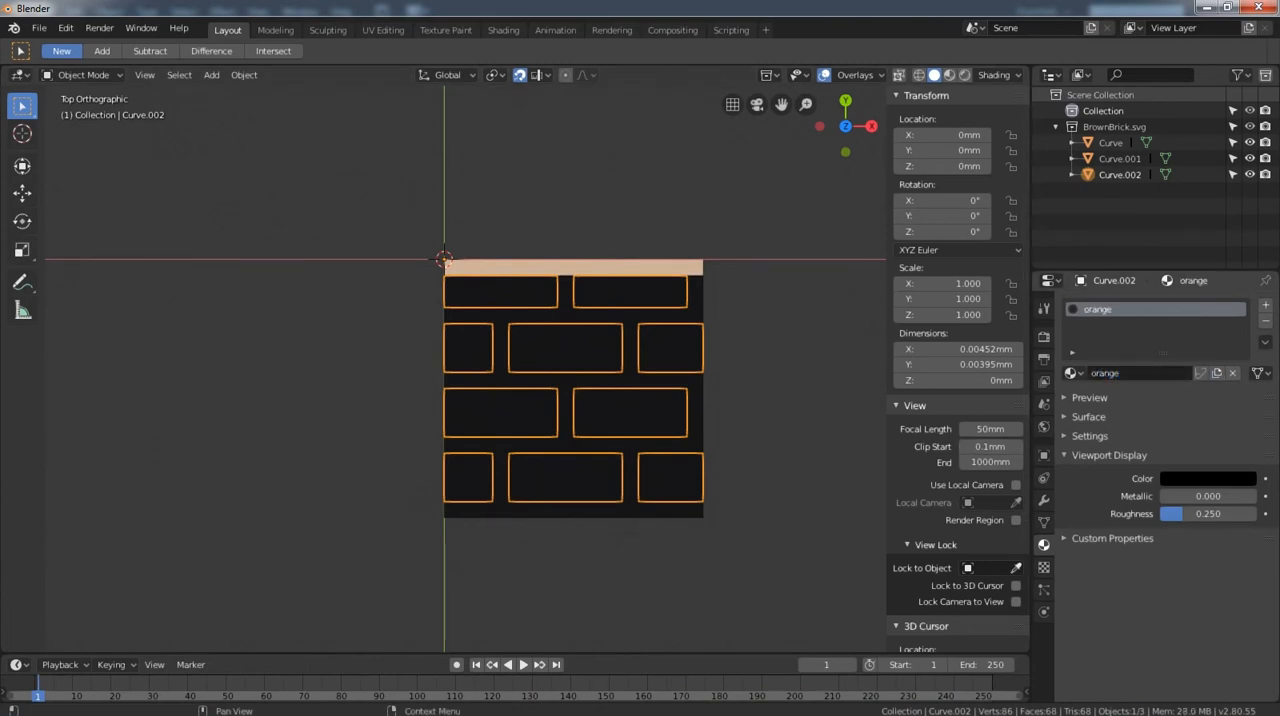
# Set the orange material's viewport display colour to the hex value copied from Illustrator and its roughness to 0.
pyautogui.click(1207, 478)
pyautogui.click(1169, 407)
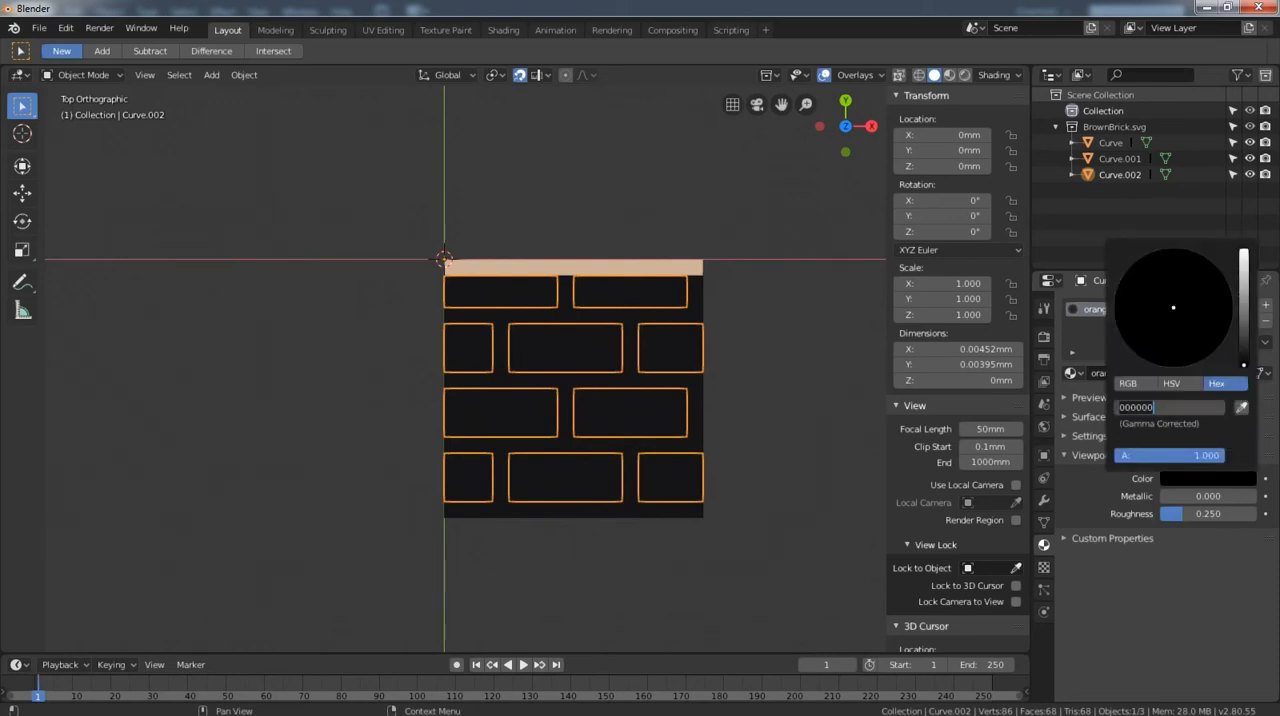
pyautogui.hotkey('ctrl', 'v')
pyautogui.press('Return')
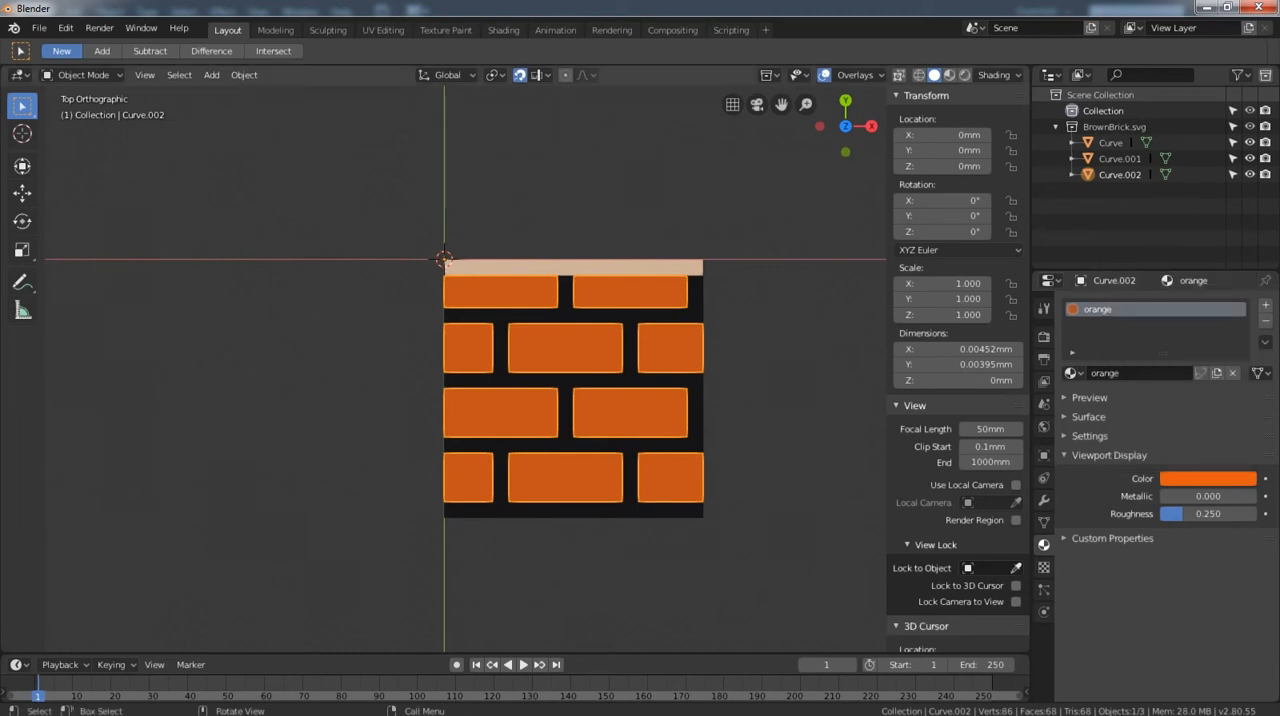
pyautogui.moveTo(1190, 514); pyautogui.dragTo(1150, 514)
# Give the dark mortar mesh its own single-user copy of its material, with roughness 0 and the name "black".
pyautogui.click(630, 380)
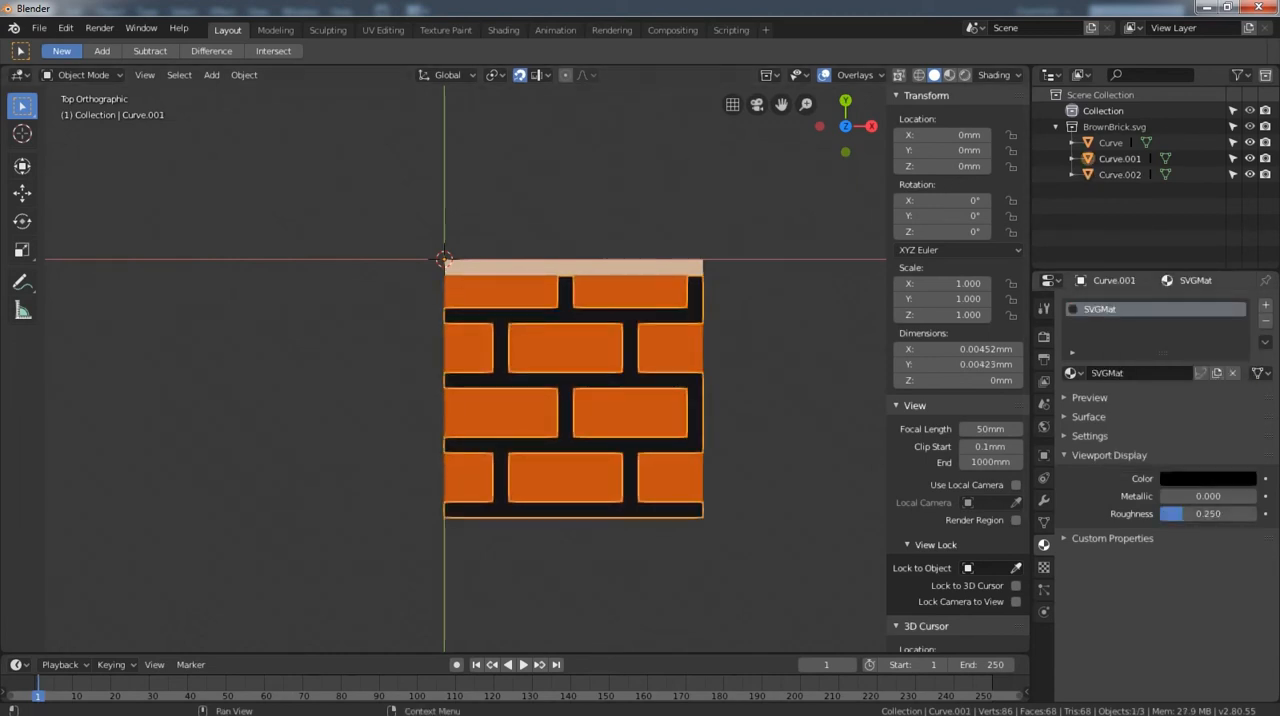
pyautogui.moveTo(1190, 514); pyautogui.dragTo(1150, 514)
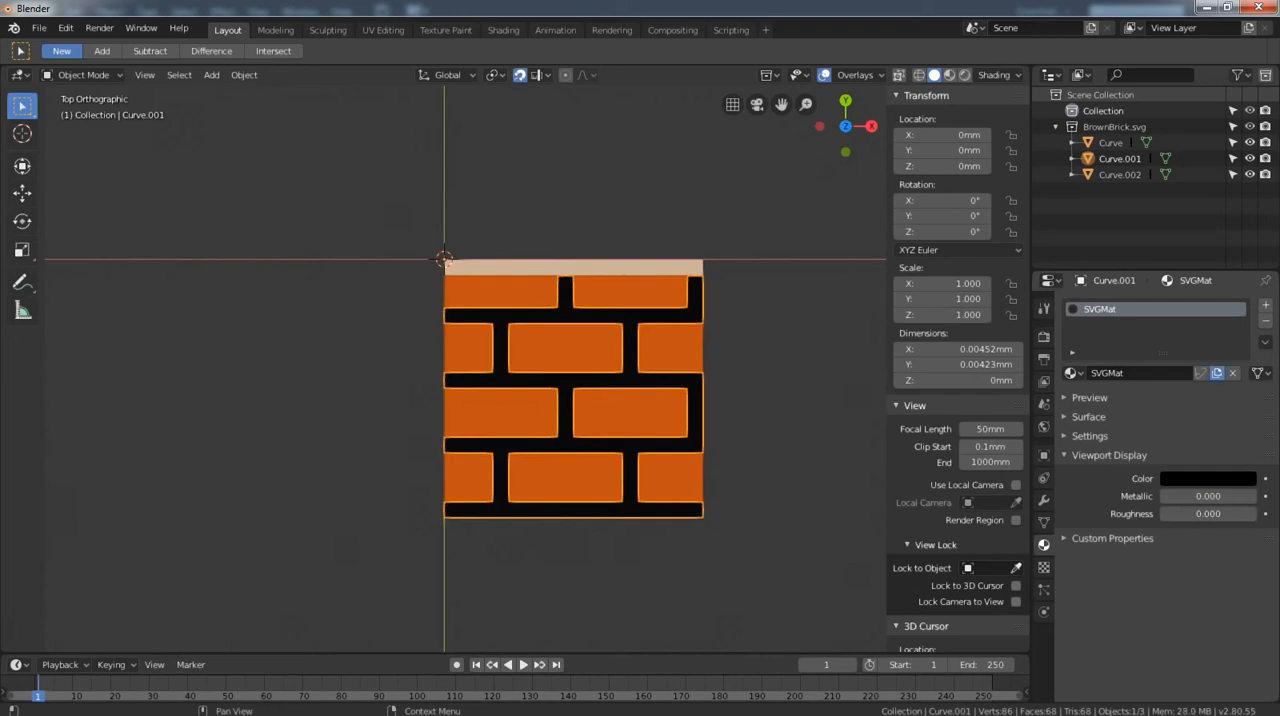
pyautogui.click(1217, 373)
pyautogui.doubleClick(1142, 373)
pyautogui.write('black')
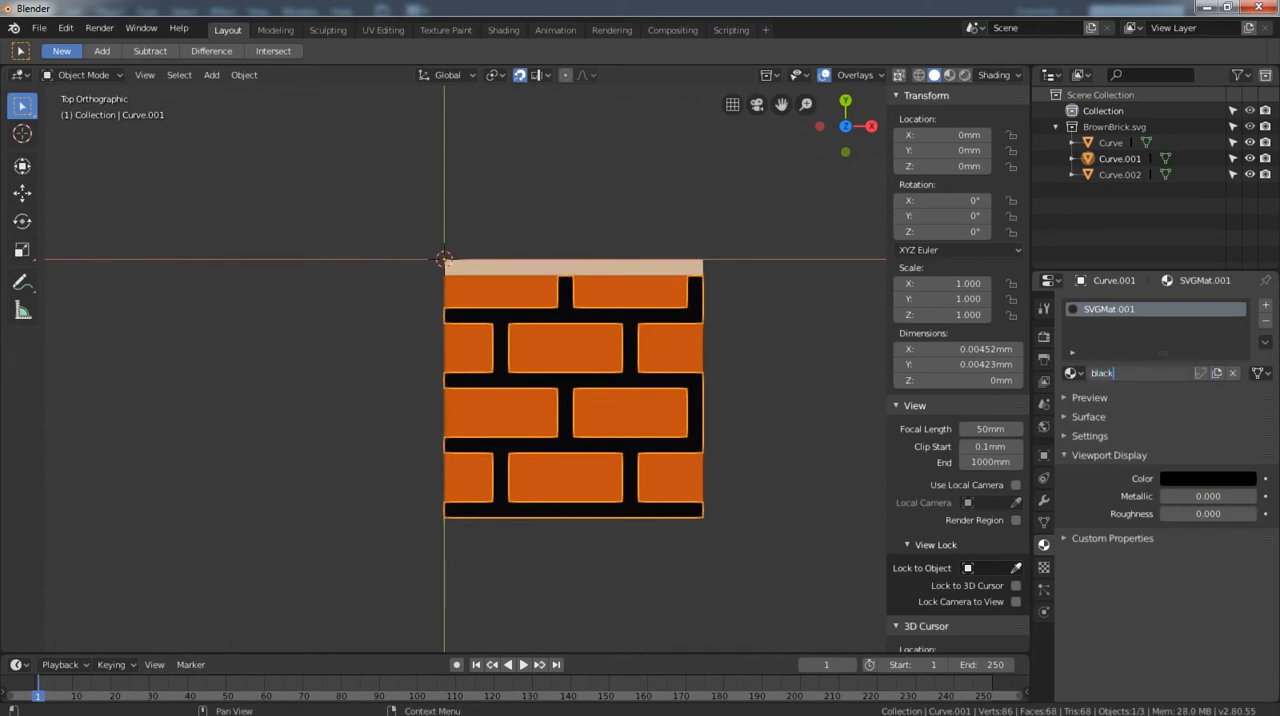
pyautogui.press('Return')
pyautogui.click(1208, 479)
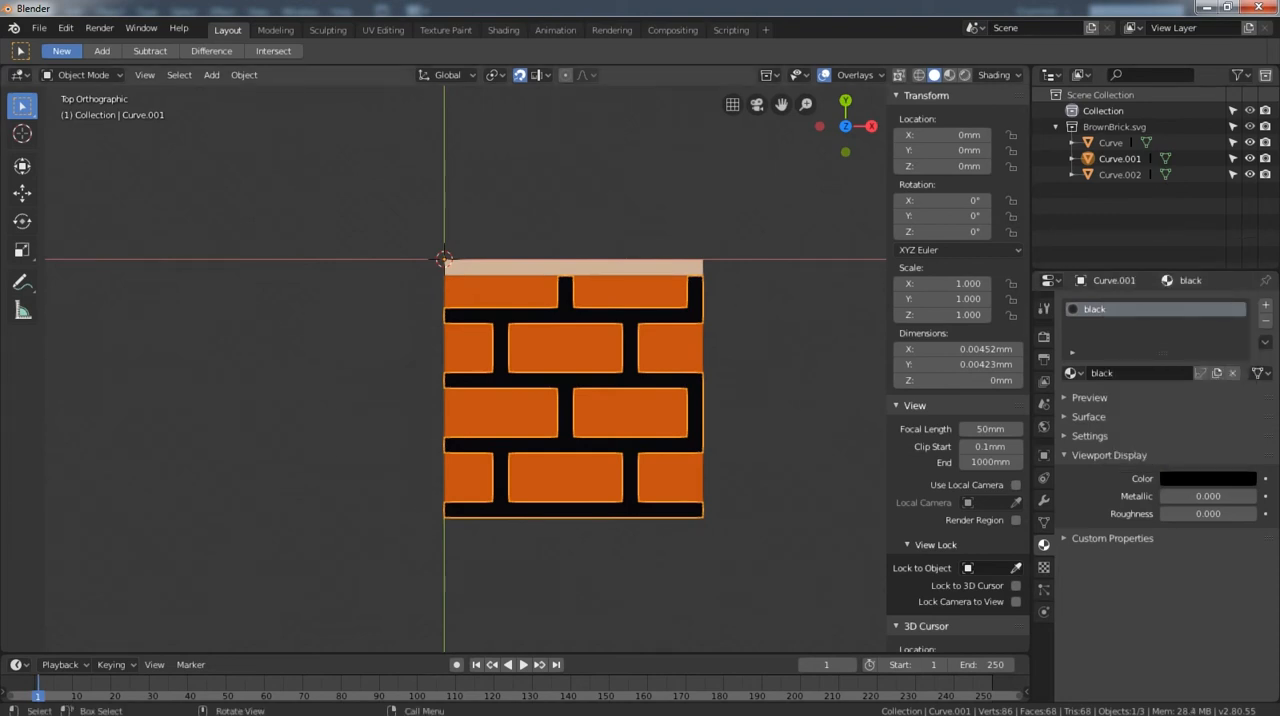
# Save the file as Brick.blend in the E:\Mario Unity Project folder.
pyautogui.hotkey('ctrl', 's')
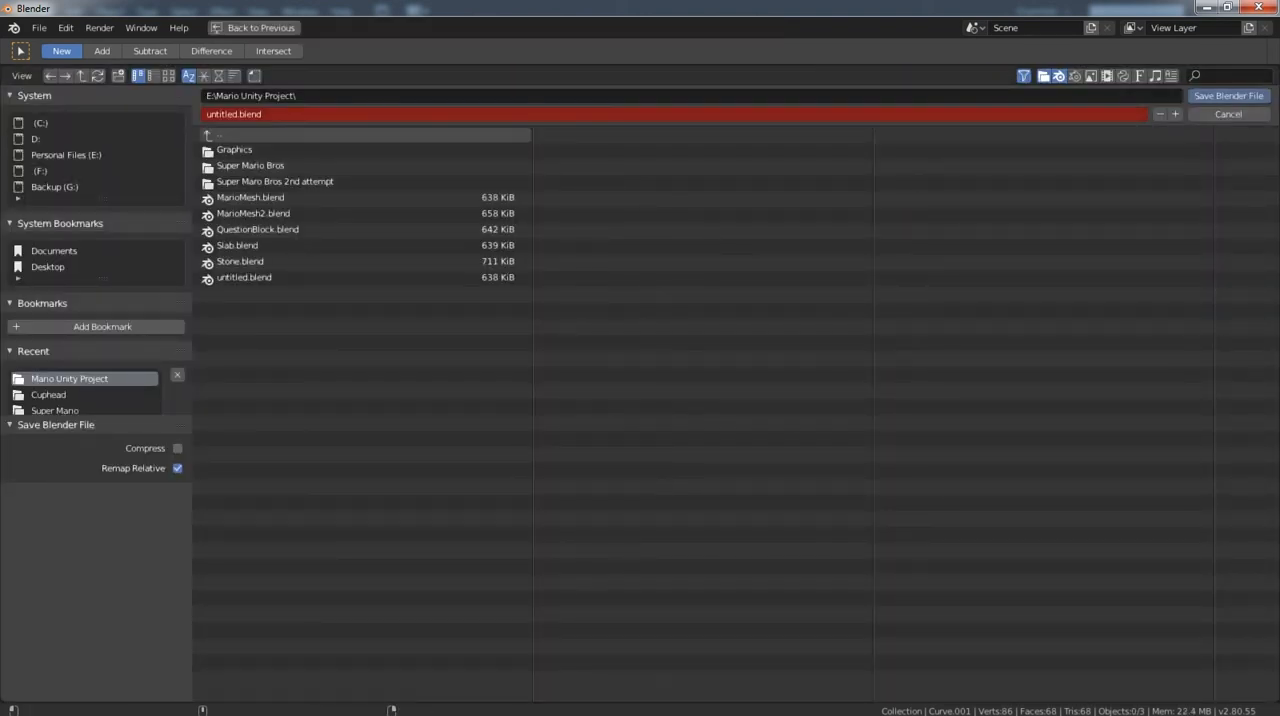
pyautogui.click(262, 114)
pyautogui.write('bri')
pyautogui.press('BackSpace')
pyautogui.press('BackSpace')
pyautogui.press('BackSpace')
pyautogui.write('Brick')
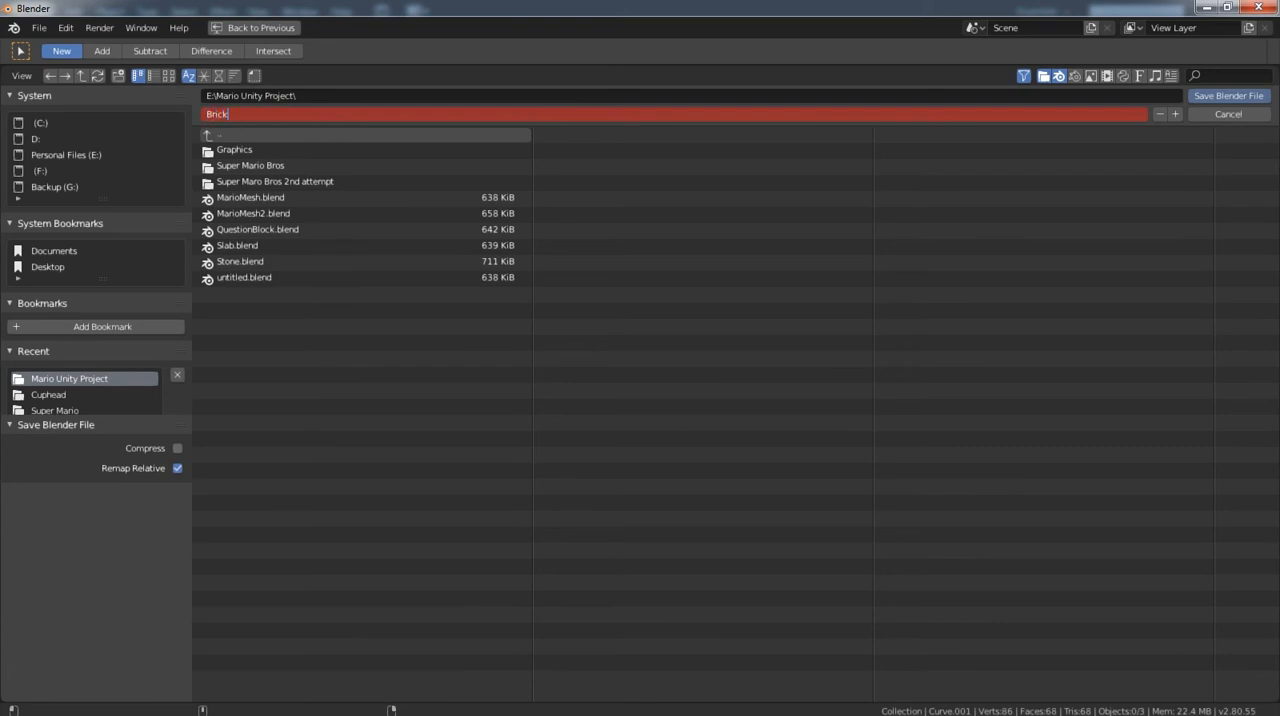
pyautogui.press('Return')
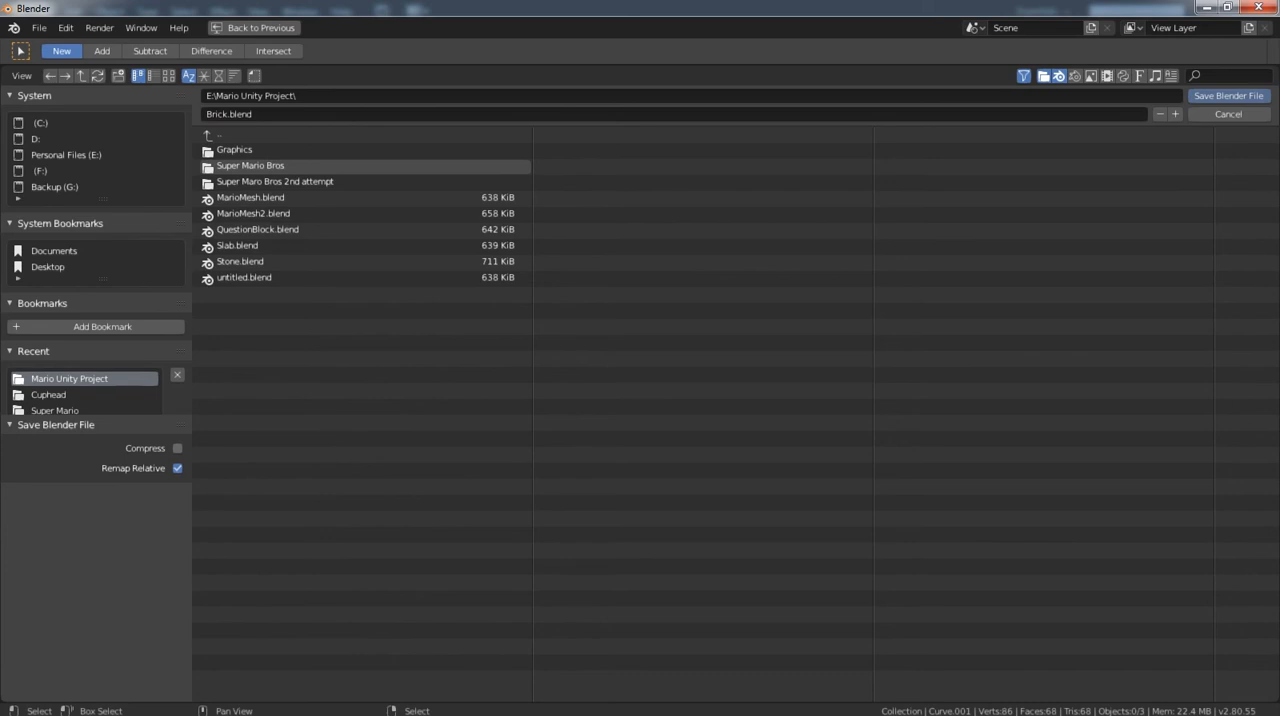
pyautogui.click(1228, 95)
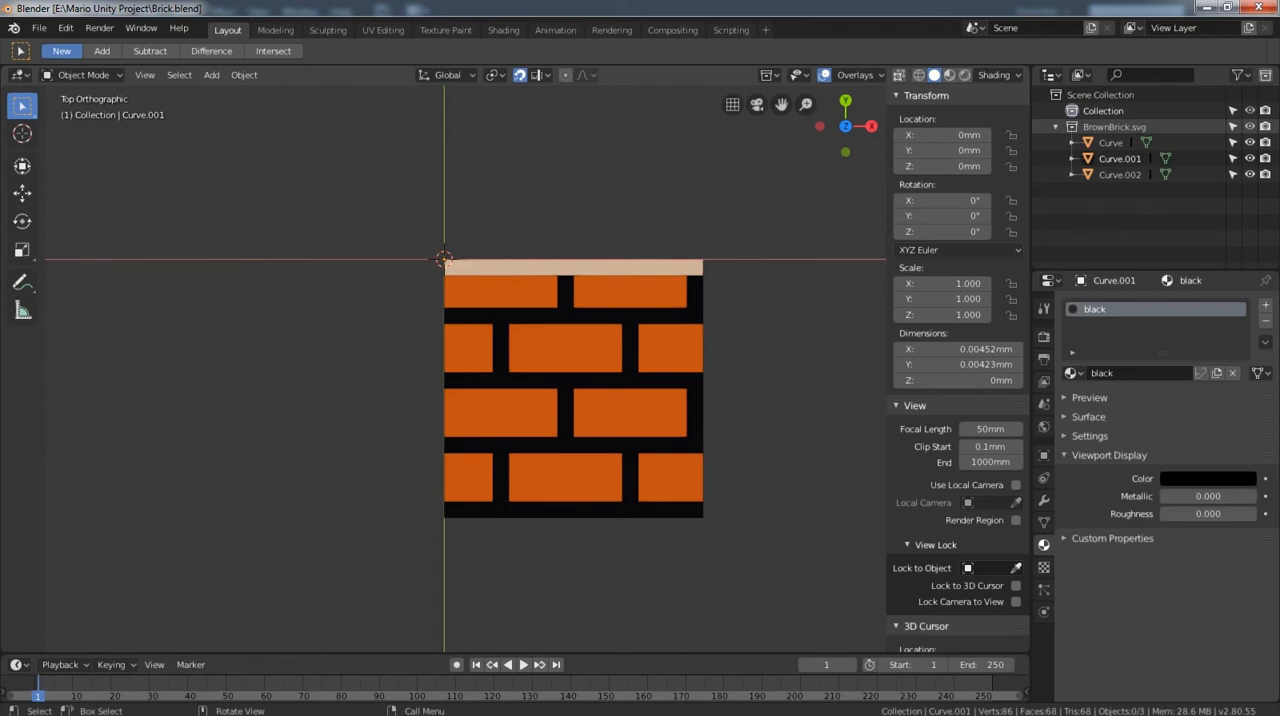
# Select the beige strip, mortar and brick rectangle meshes and join them into one object.
pyautogui.moveTo(792, 268); pyautogui.dragTo(488, 552)
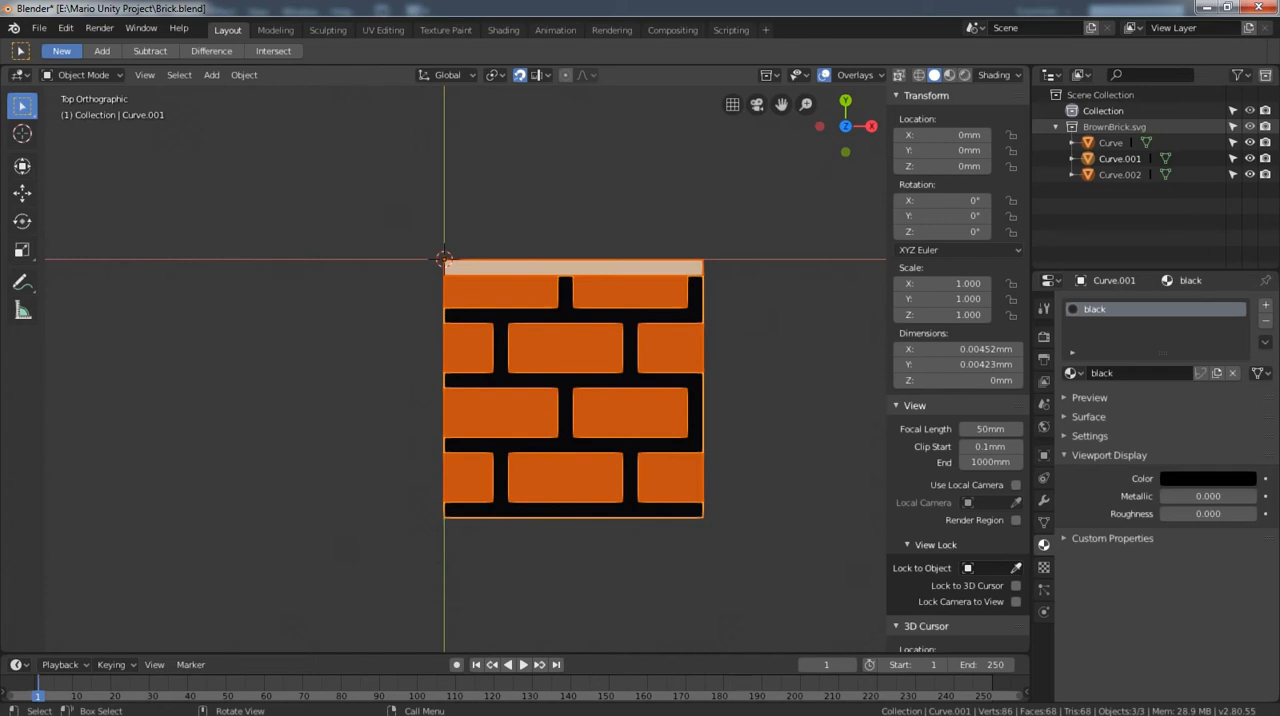
pyautogui.click(943, 284)
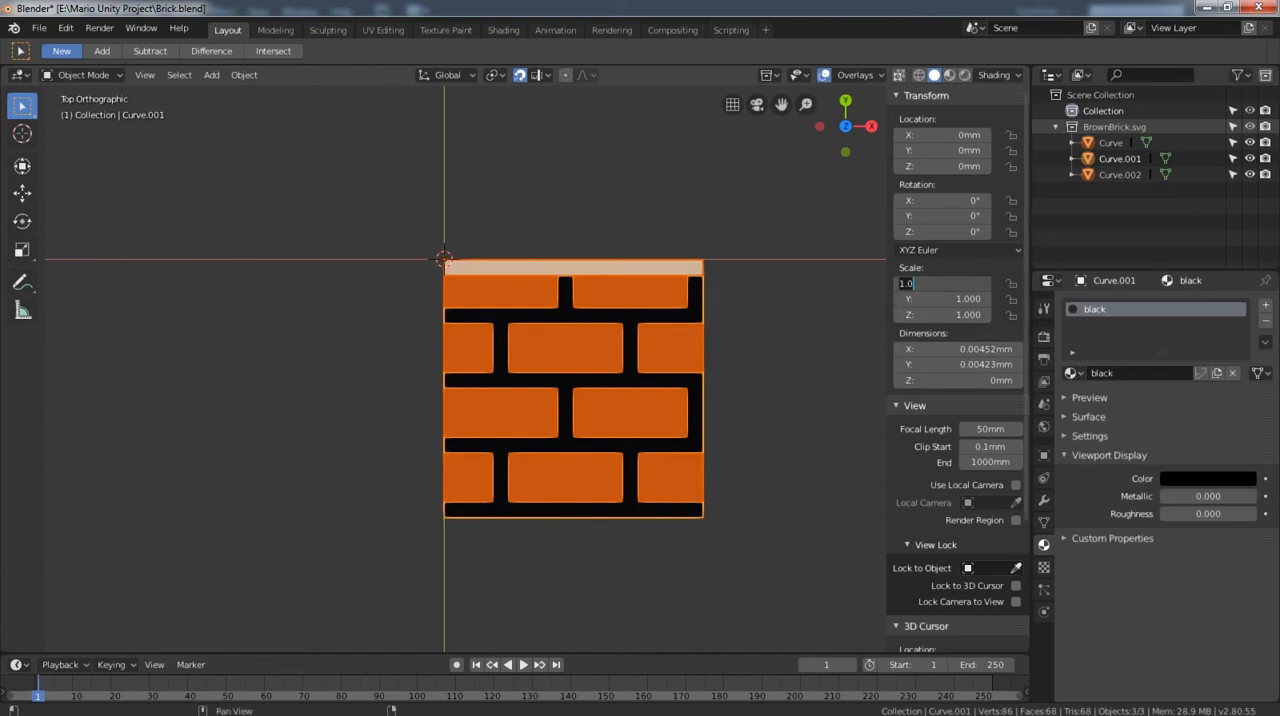
pyautogui.press('Return')
pyautogui.moveTo(799, 278); pyautogui.dragTo(515, 530)
pyautogui.click(500, 538)
pyautogui.moveTo(730, 266); pyautogui.dragTo(540, 532)
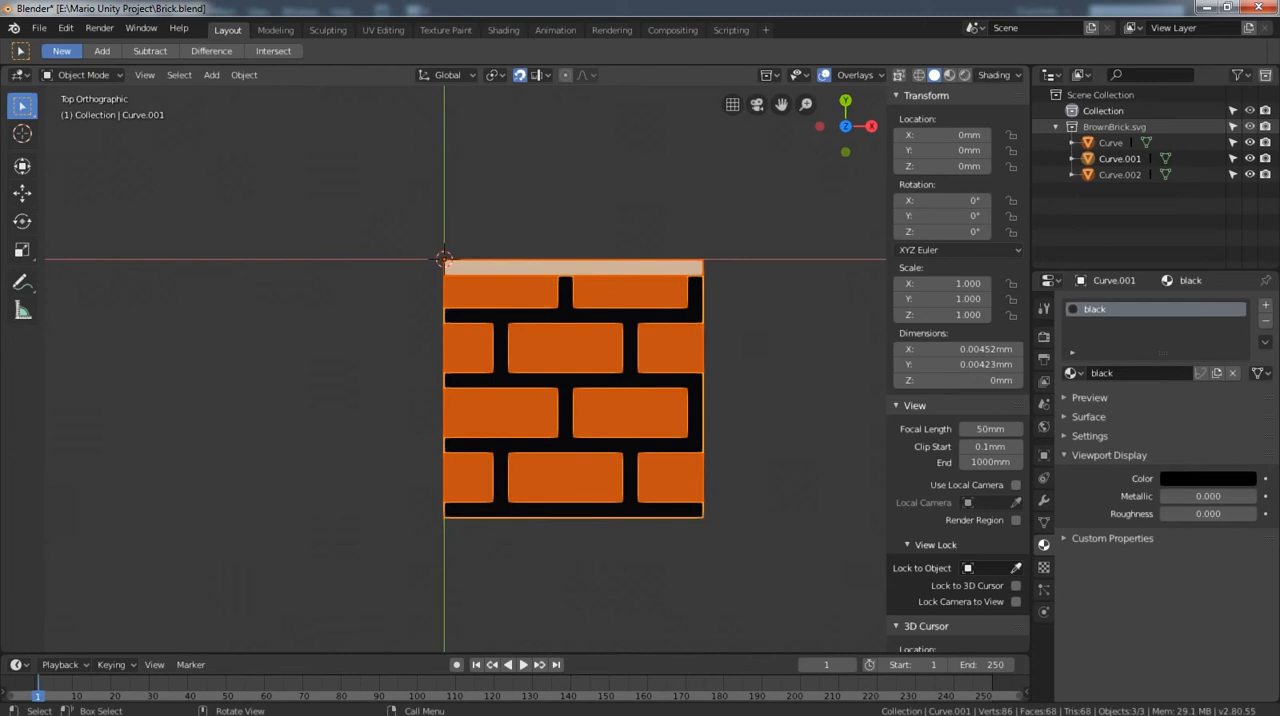
pyautogui.hotkey('ctrl', 'j')
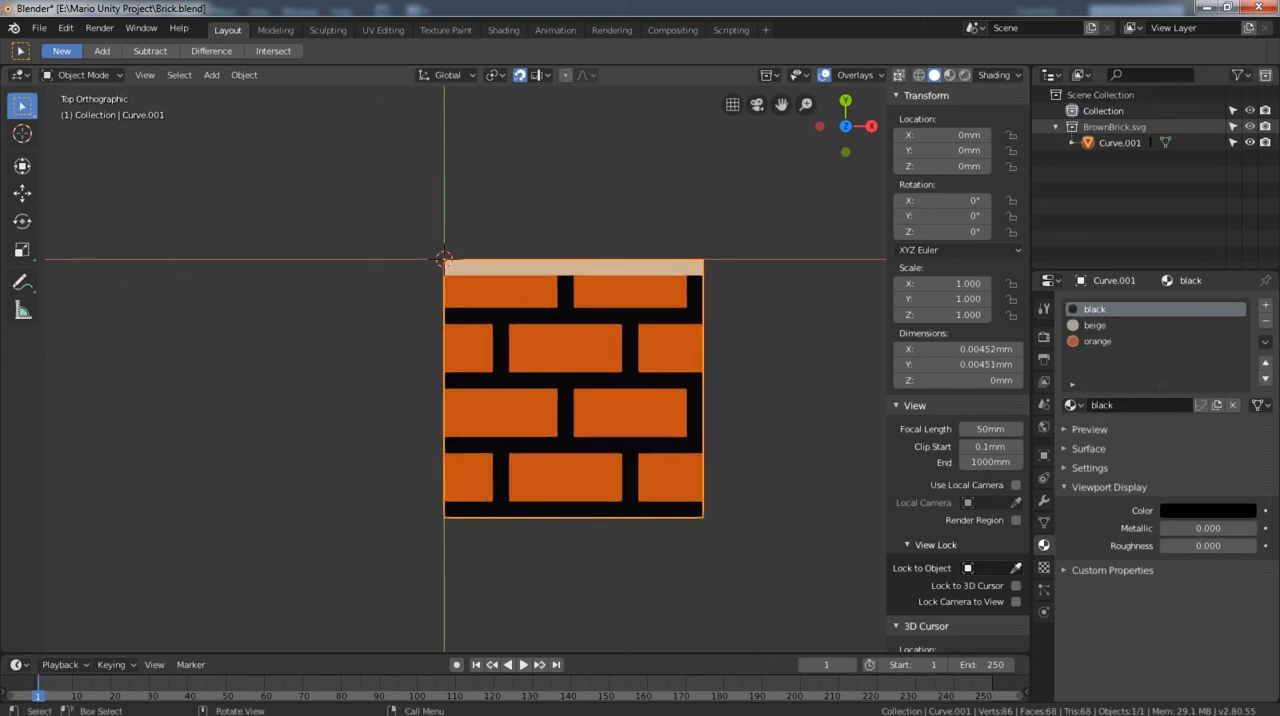
# Set the joined block's origin to its geometry and place the block at X 0, Y 0.
pyautogui.click(244, 75)
pyautogui.moveTo(270, 110)
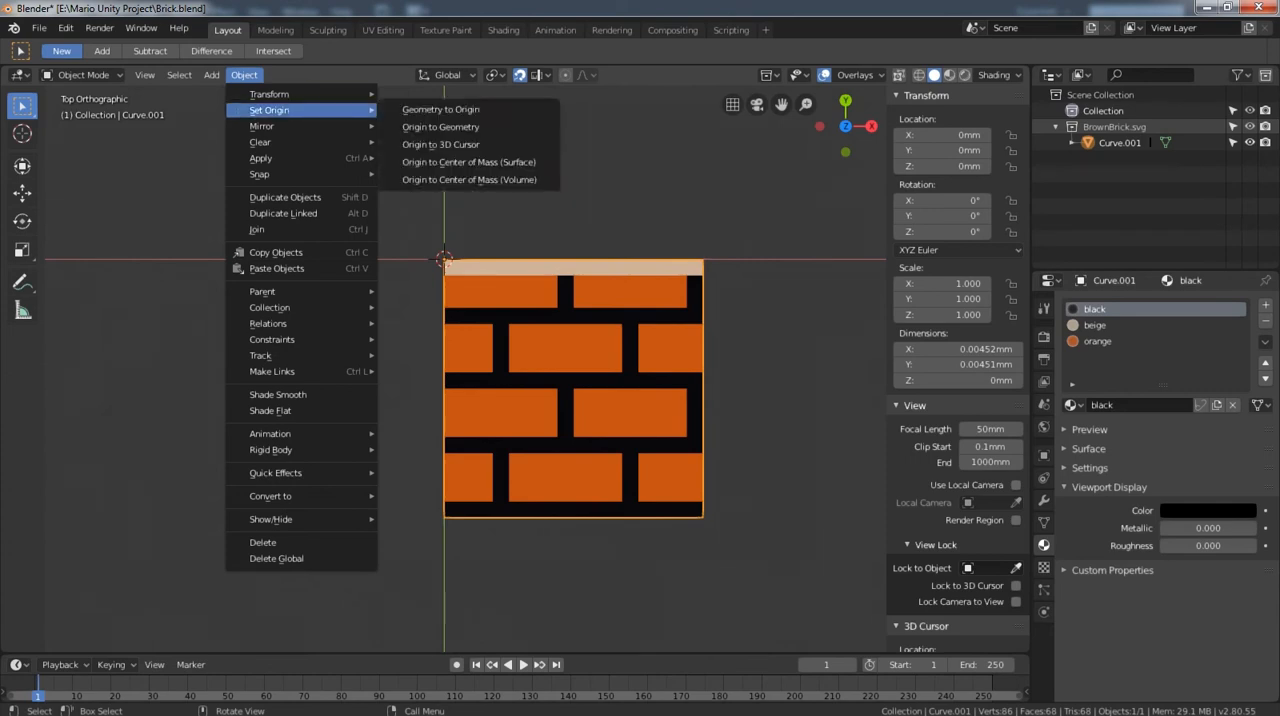
pyautogui.click(440, 127)
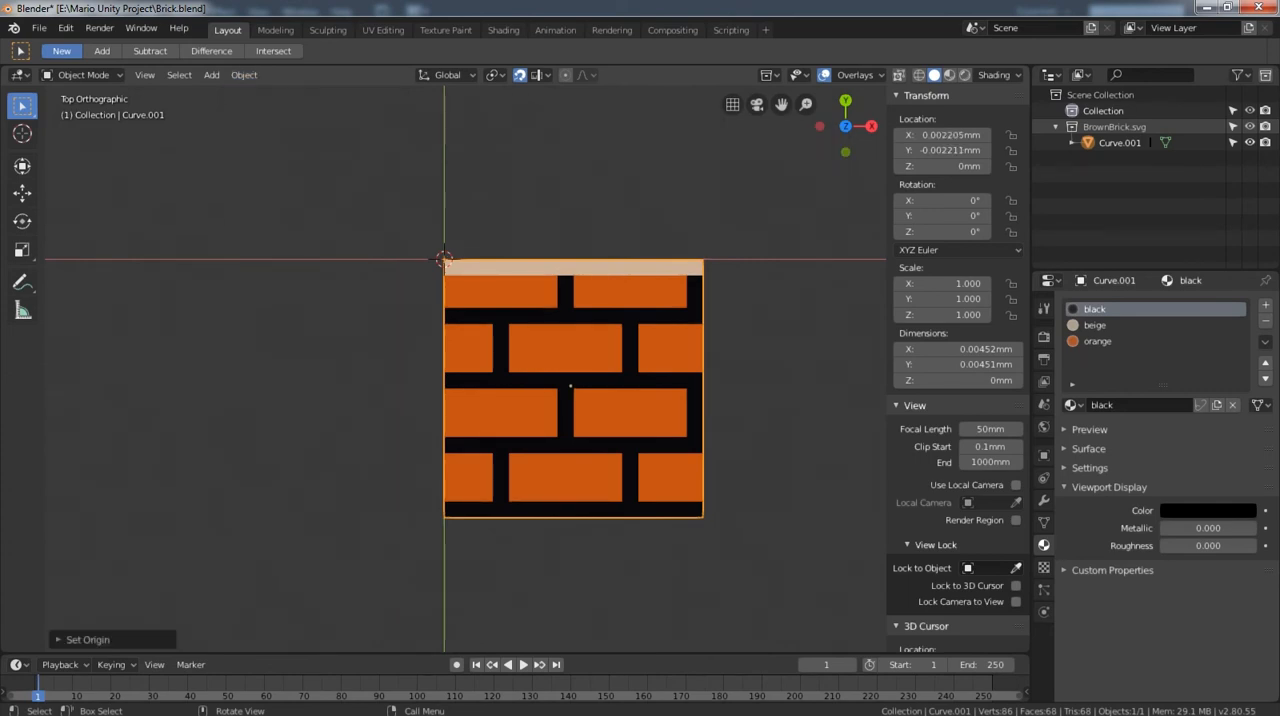
pyautogui.click(940, 134)
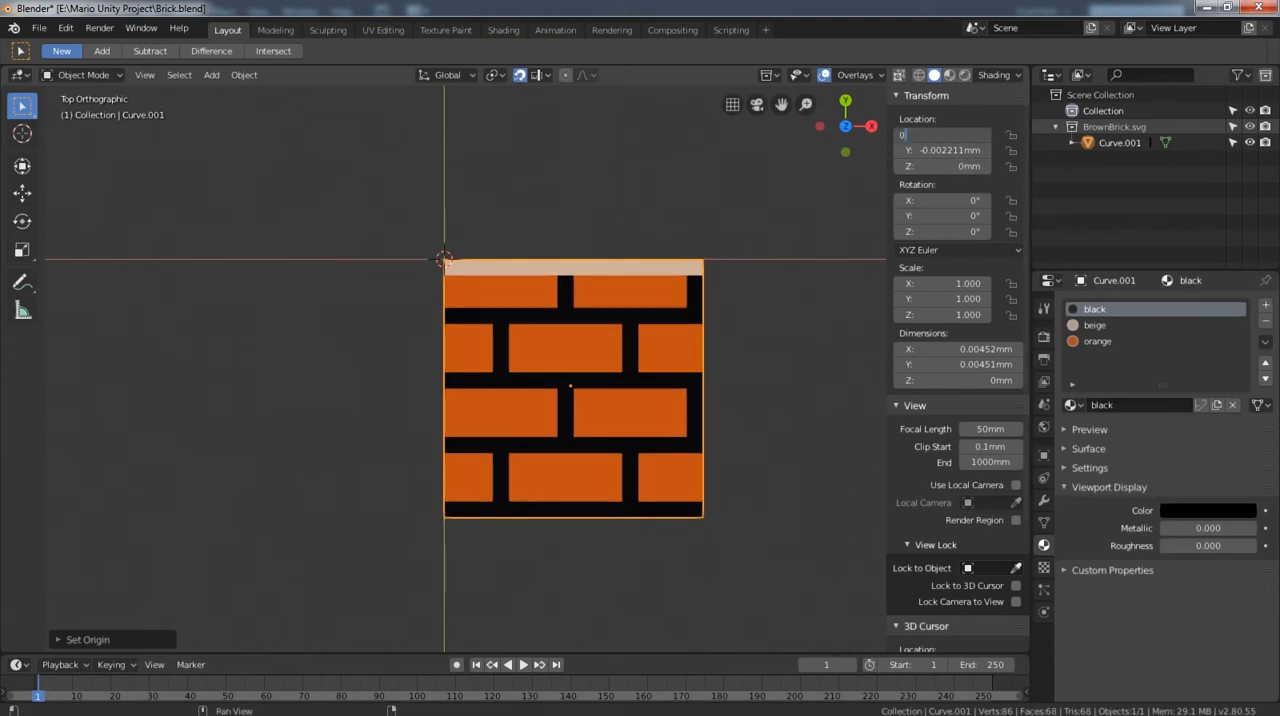
pyautogui.write('0')
pyautogui.press('Return')
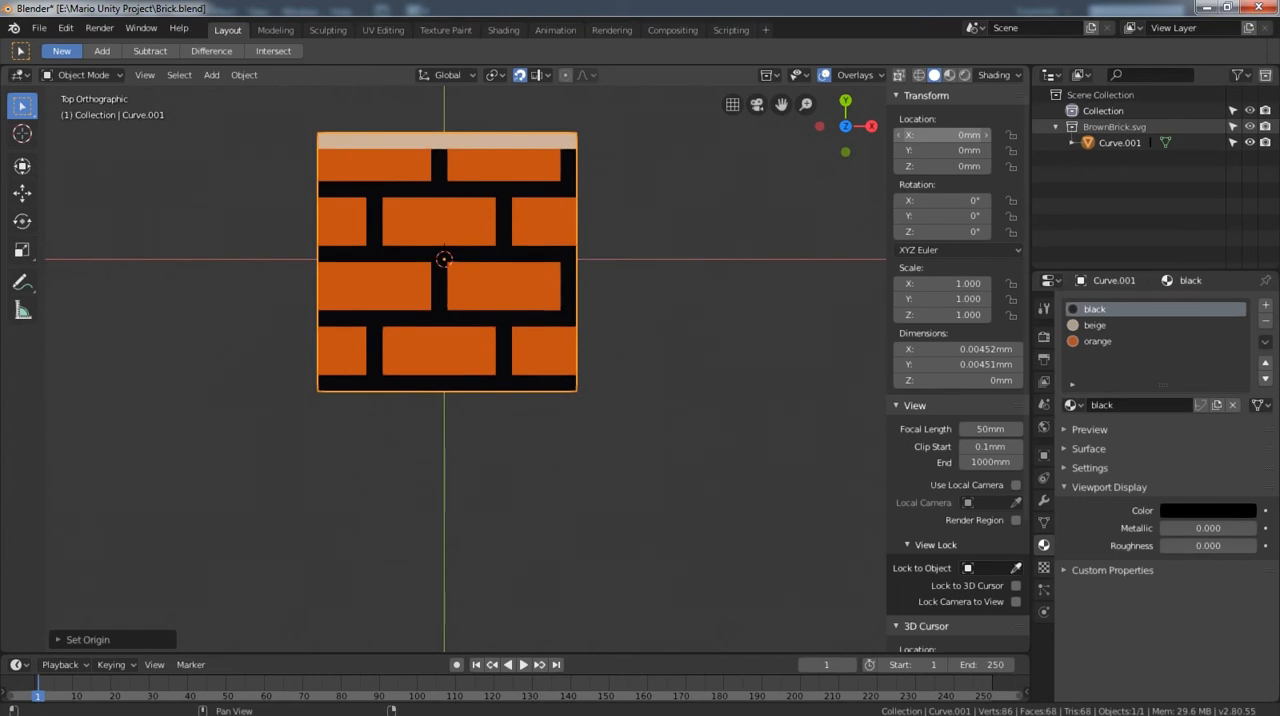
# Scale the brick block to 100 on the X, Y and Z axes.
pyautogui.doubleClick(942, 284)
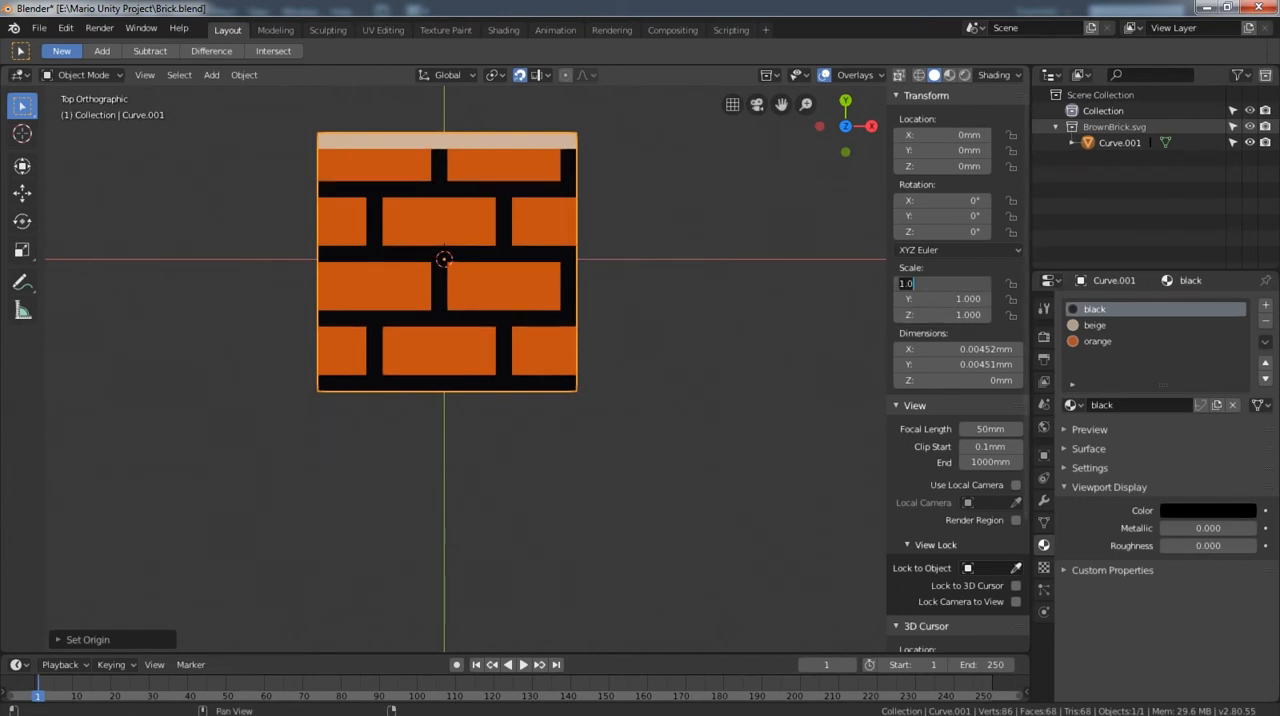
pyautogui.hotkey('ctrl', 'a')
pyautogui.write('100')
pyautogui.press('Tab')
pyautogui.write('100')
pyautogui.press('Tab')
pyautogui.write('100')
pyautogui.press('Return')
pyautogui.scroll(-15, 465, 369)
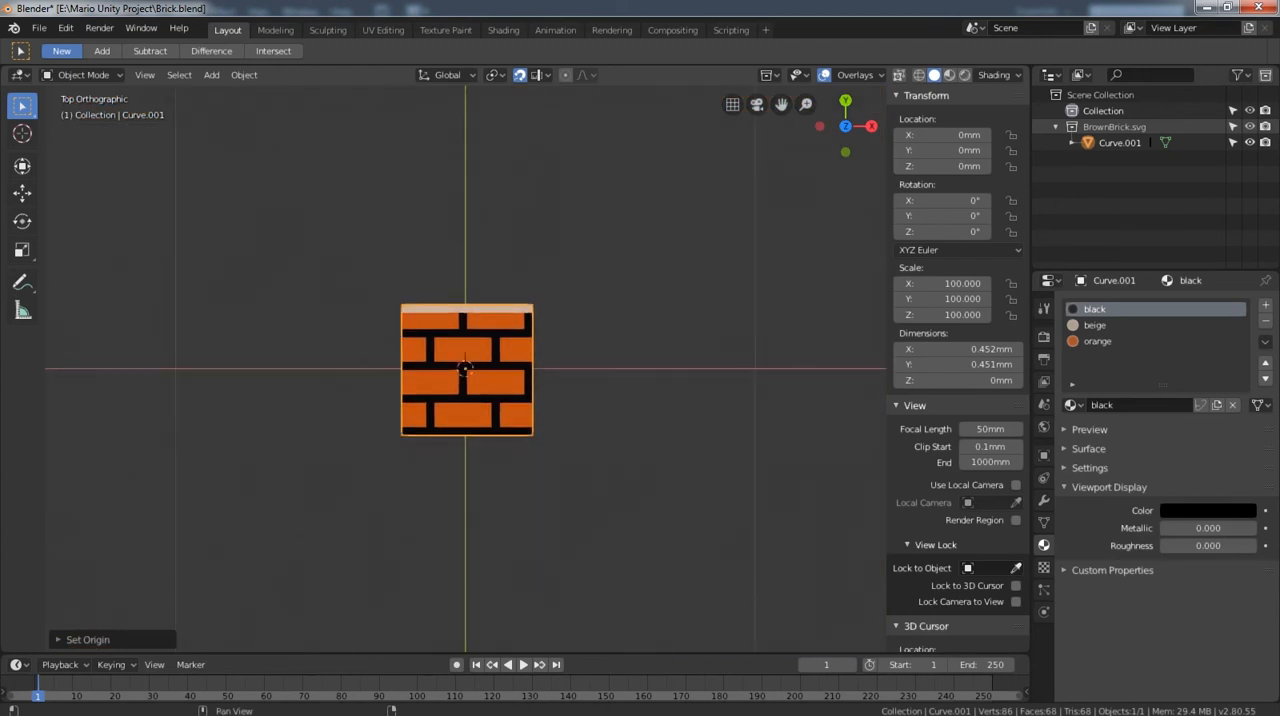
# Turn on the Face Orientation overlay, examine the block's faces from above and below, and return to the top view.
pyautogui.moveTo(480, 400); pyautogui.dragTo(465, 340, button='middle')
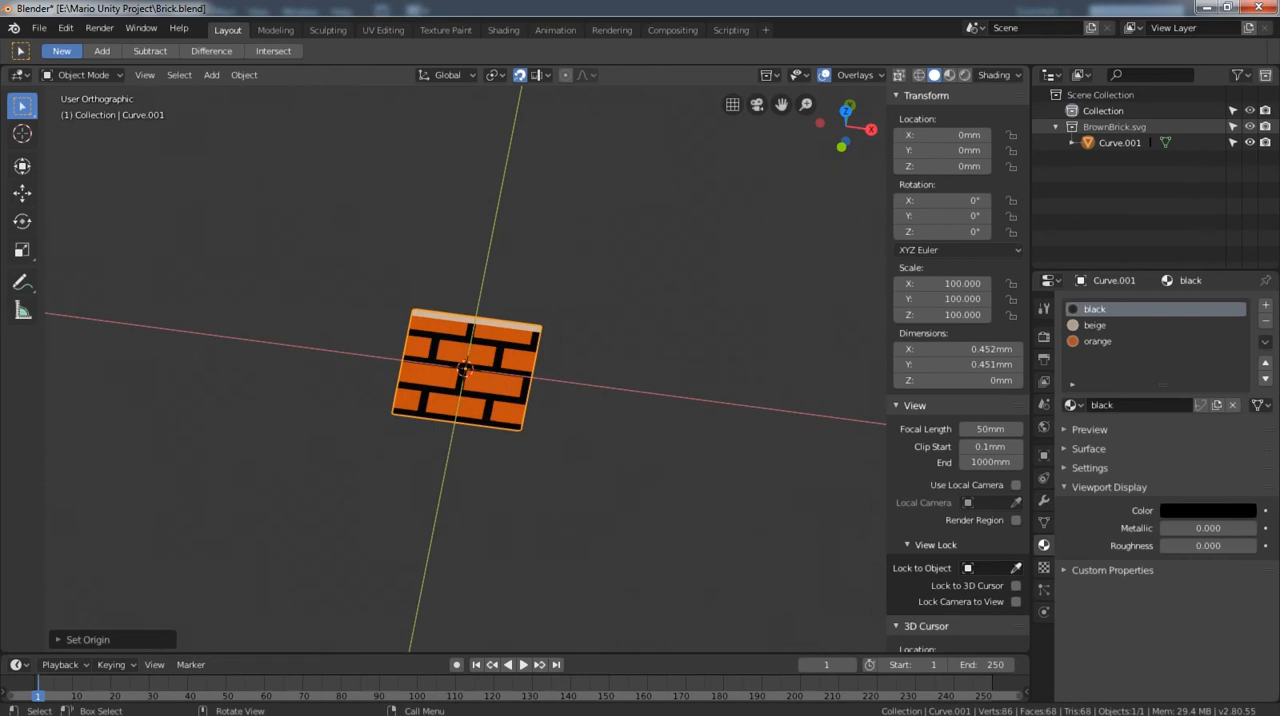
pyautogui.press('KP_7')
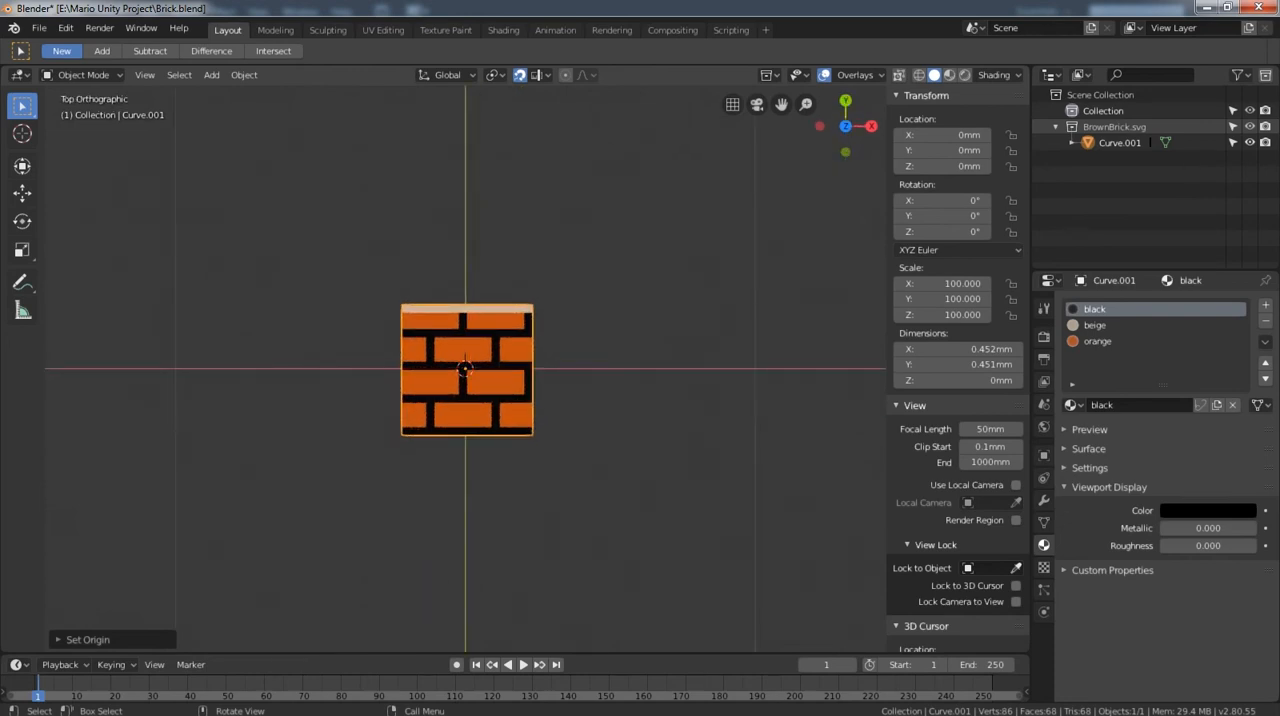
pyautogui.scroll(3, 465, 369)
pyautogui.scroll(-2, 465, 369)
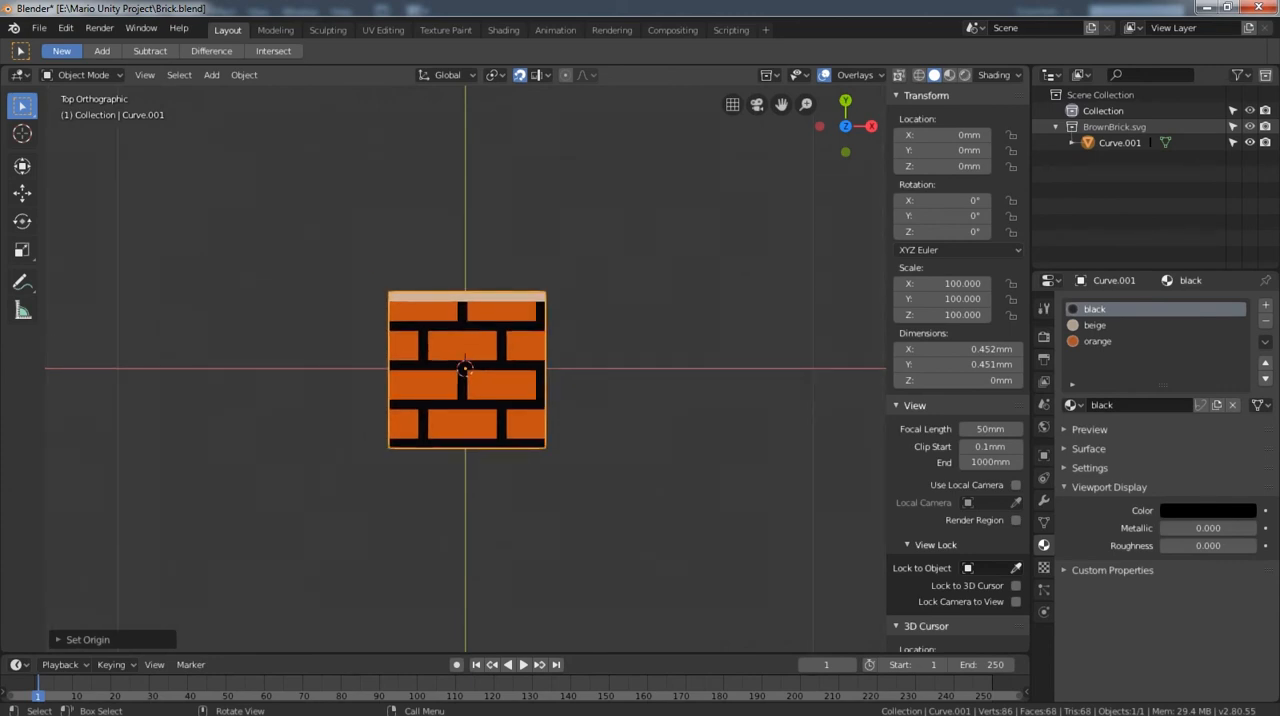
pyautogui.click(856, 75)
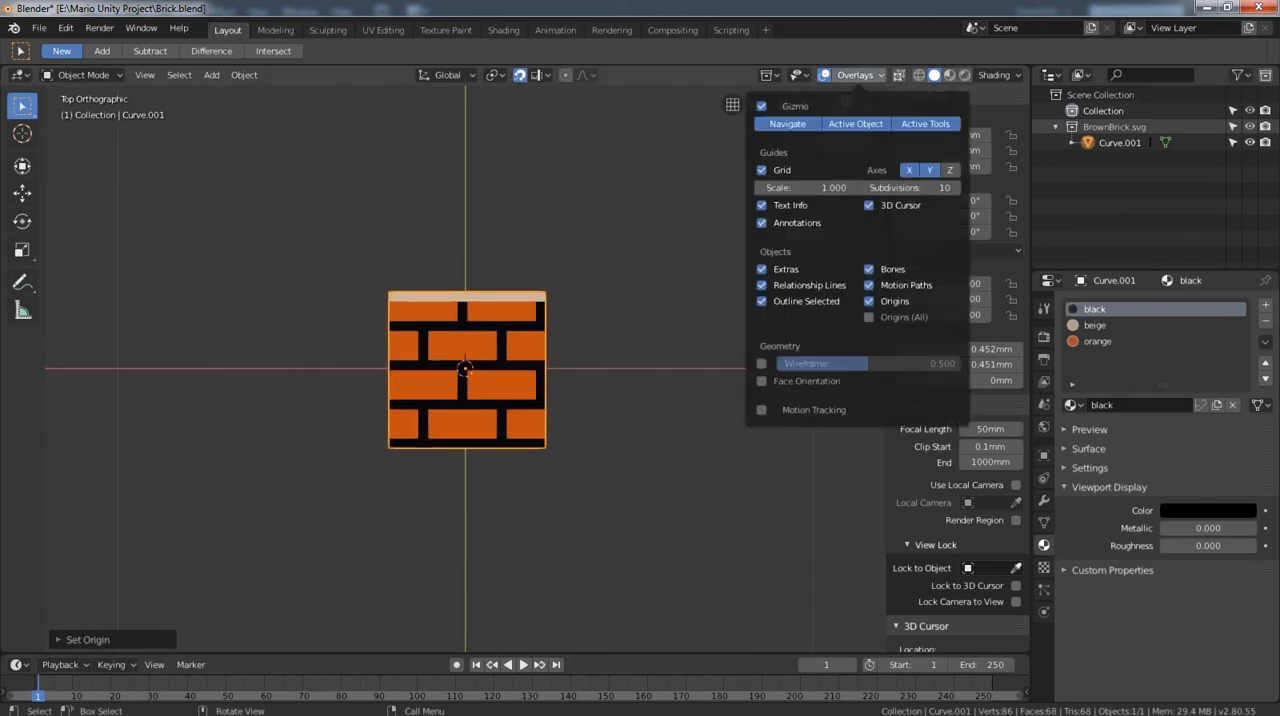
pyautogui.click(806, 381)
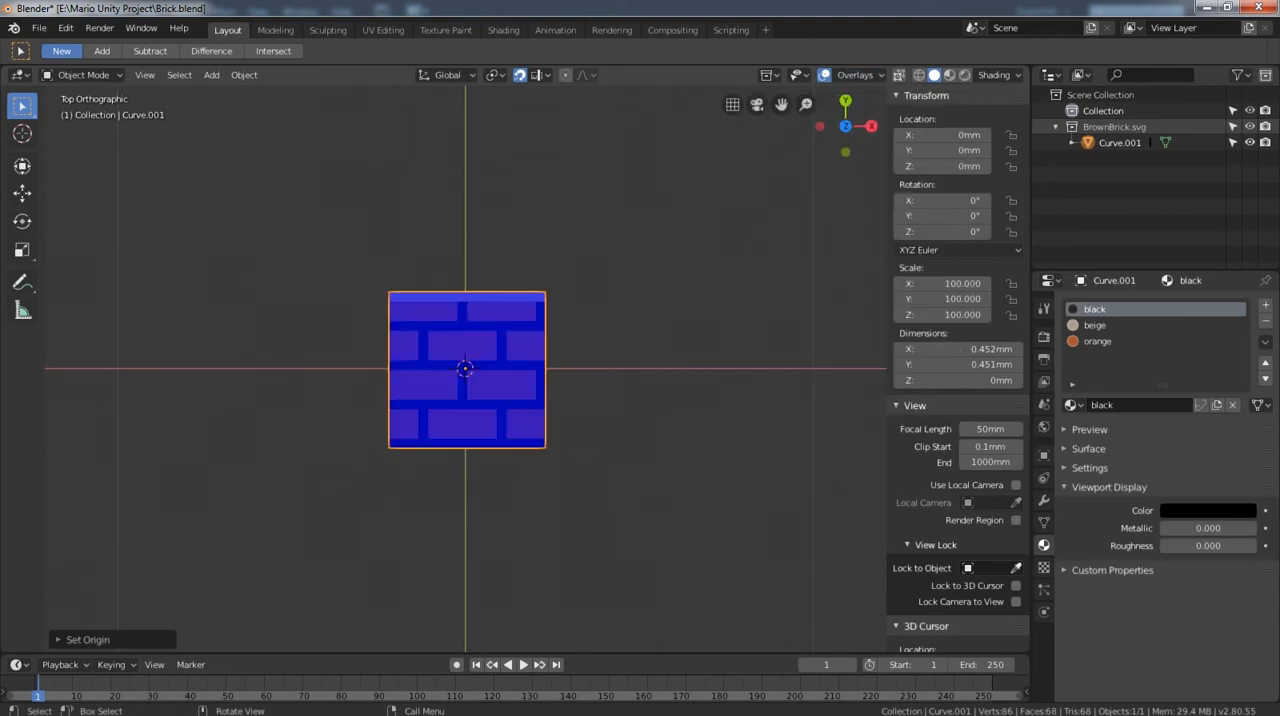
pyautogui.moveTo(600, 500); pyautogui.dragTo(515, 340, button='middle')
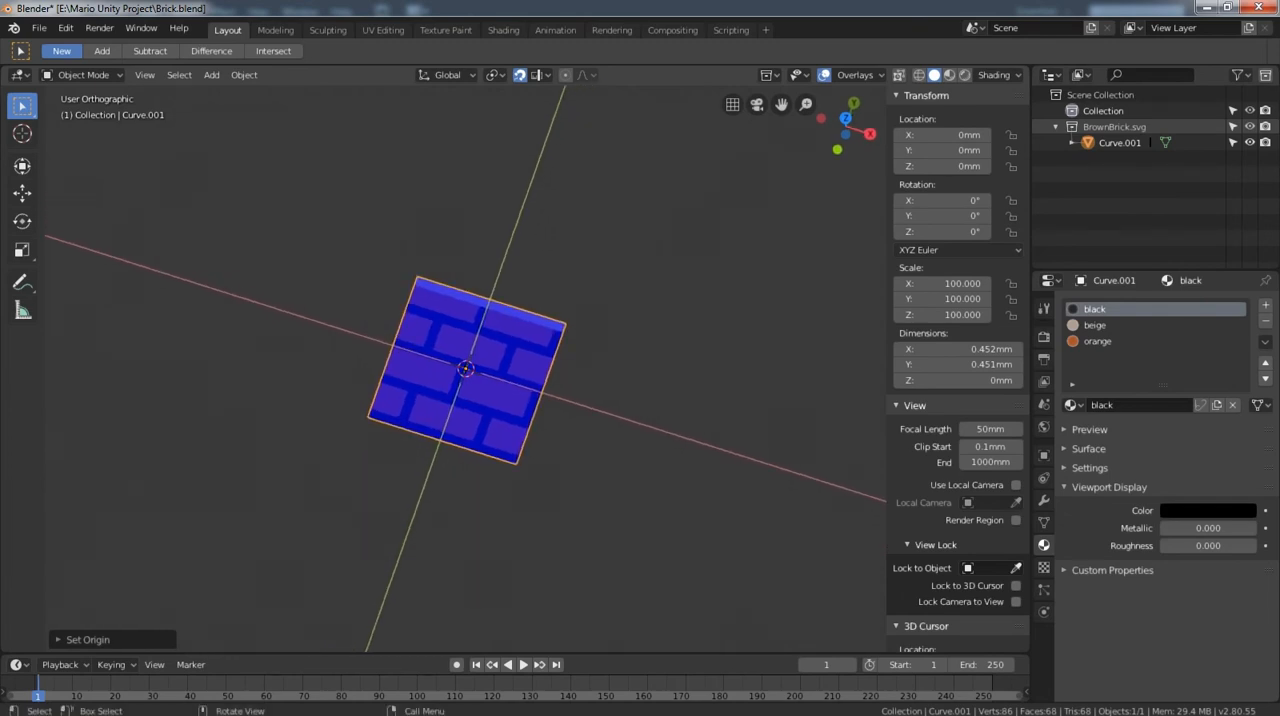
pyautogui.moveTo(515, 340); pyautogui.dragTo(540, 200, button='middle')
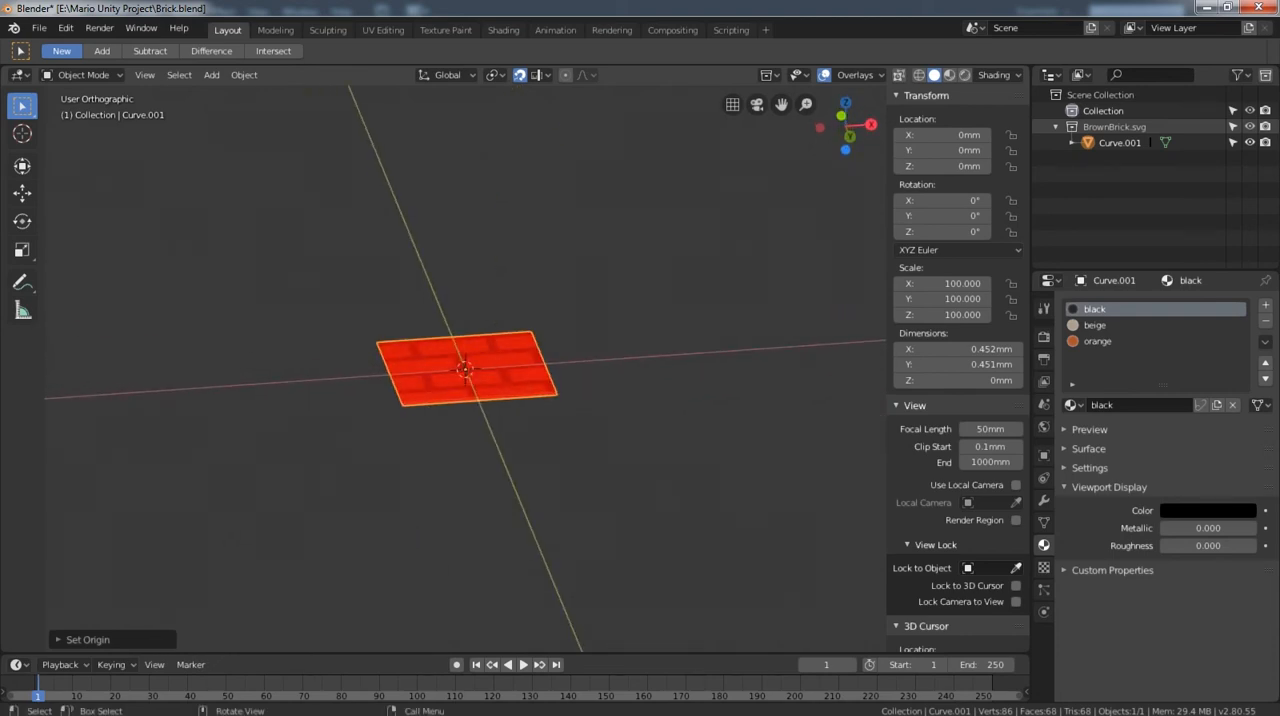
pyautogui.moveTo(530, 205); pyautogui.dragTo(551, 348, button='middle')
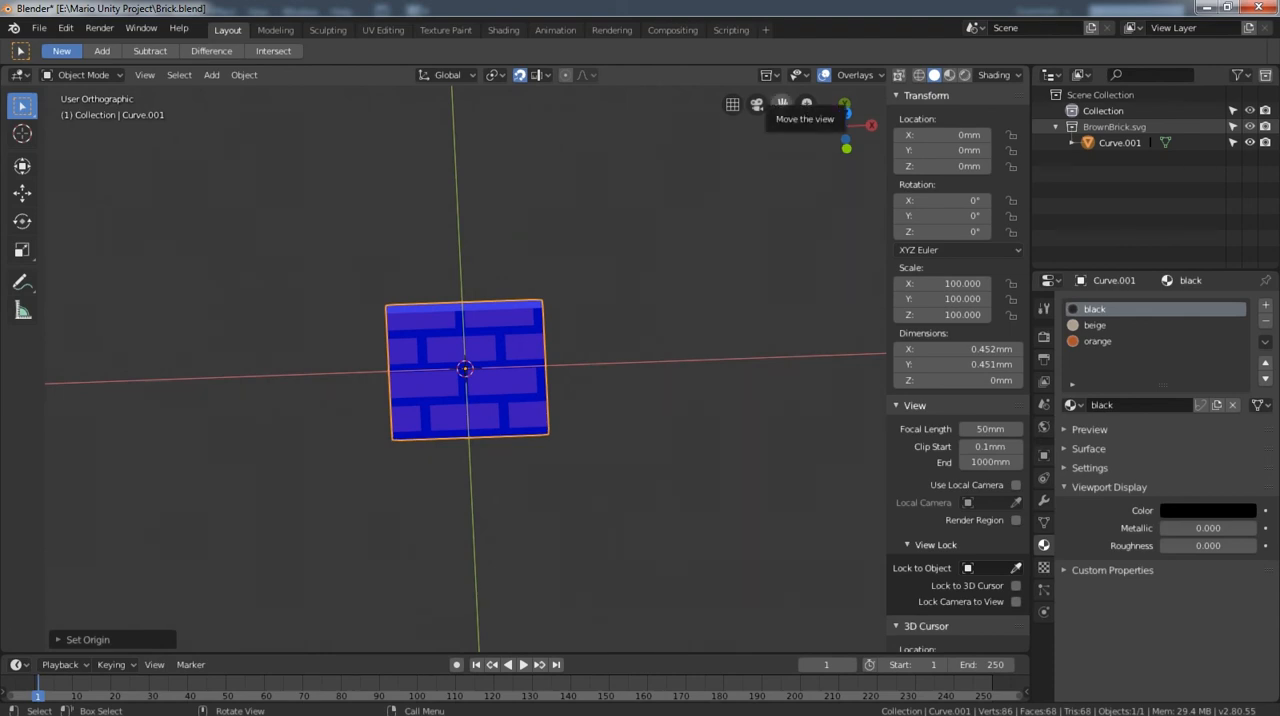
pyautogui.press('KP_7')
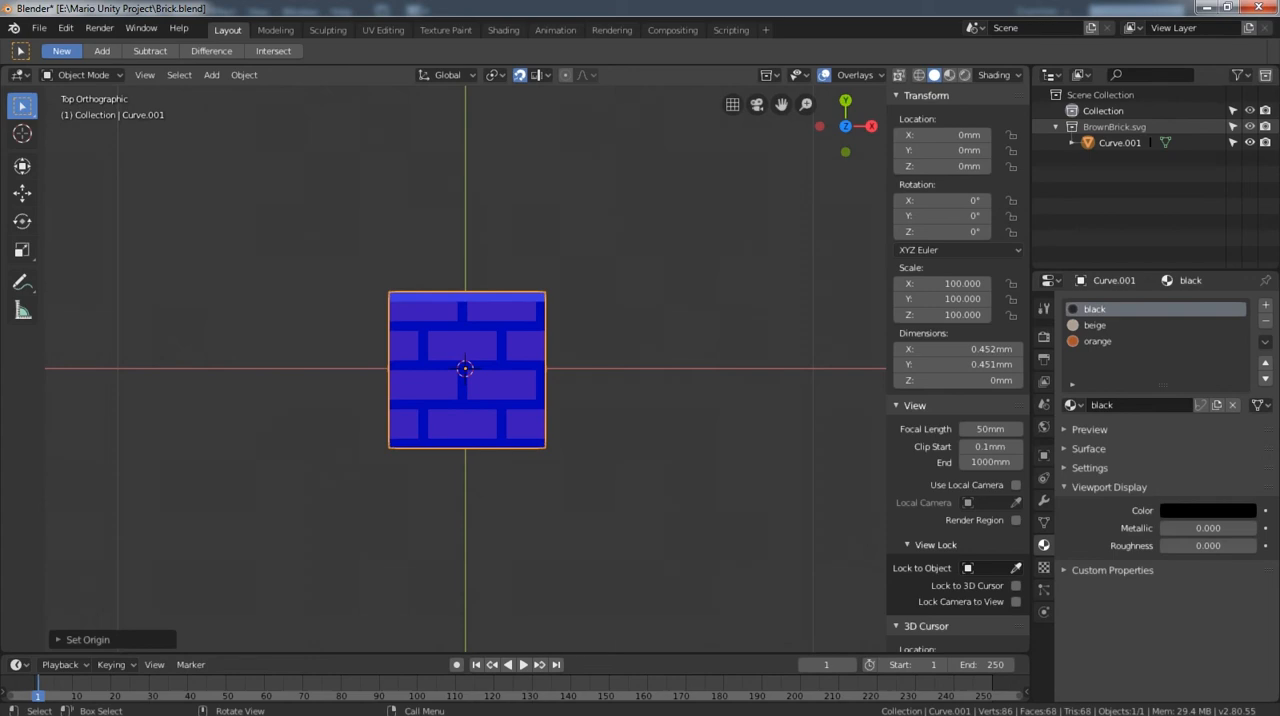
# Flip the normals of all the brick block's faces in Edit Mode and check their orientation in Object Mode.
pyautogui.click(244, 75)
pyautogui.press('Tab')
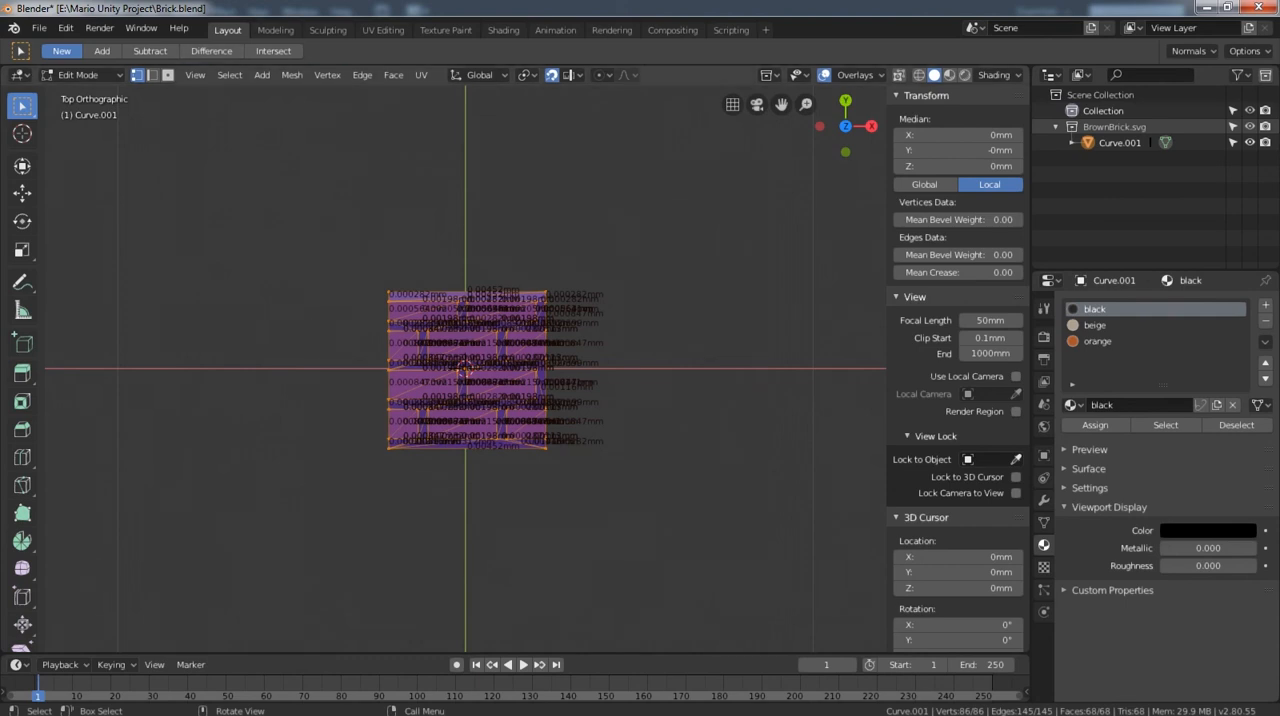
pyautogui.click(291, 75)
pyautogui.moveTo(330, 291)
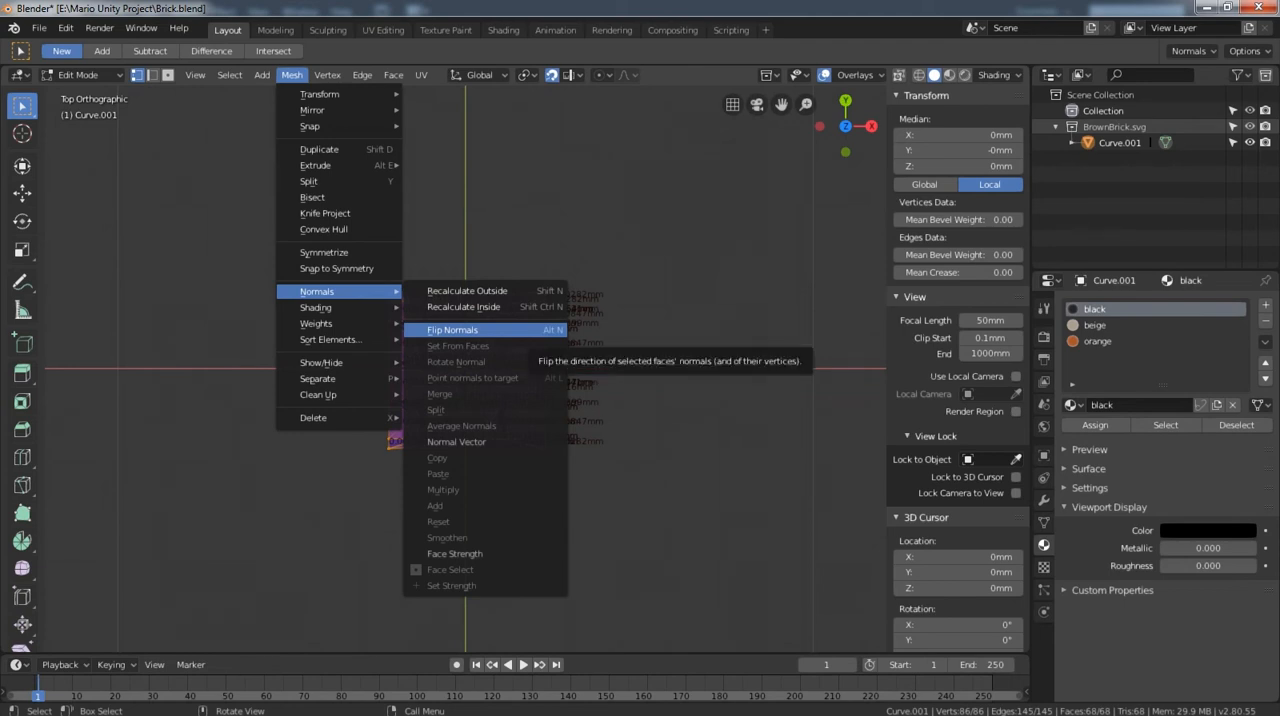
pyautogui.click(480, 330)
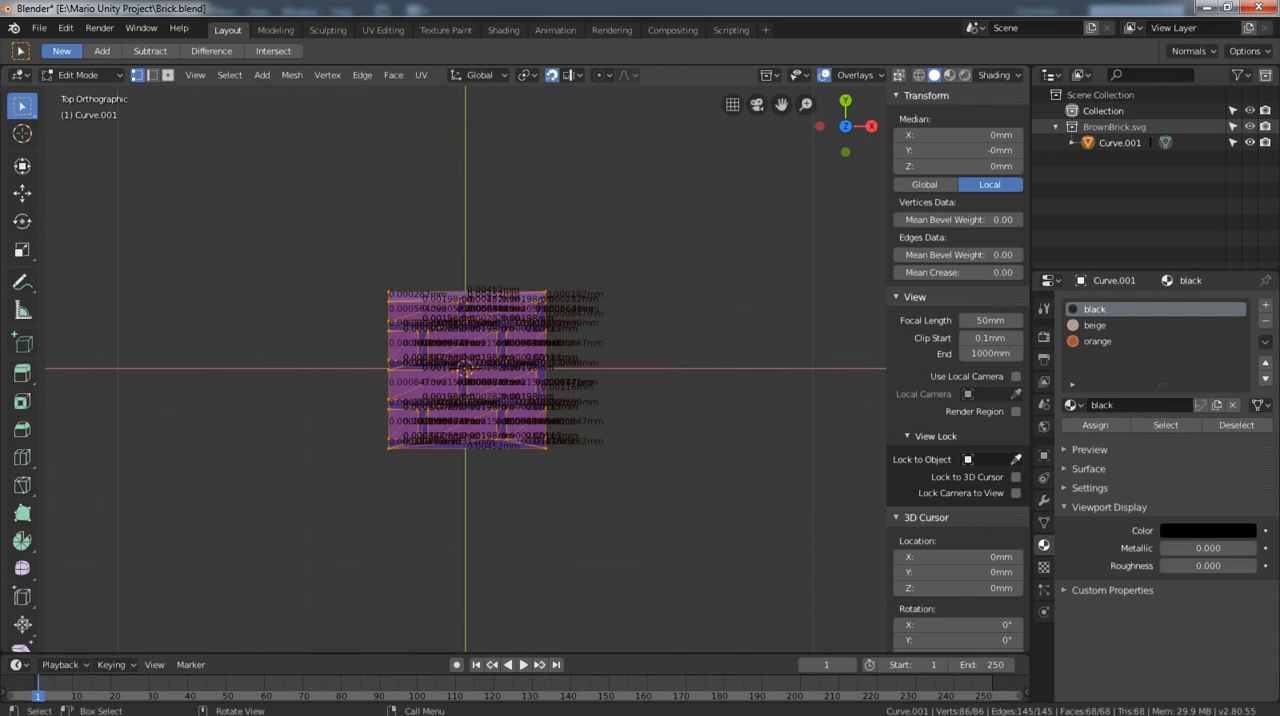
pyautogui.press('a')
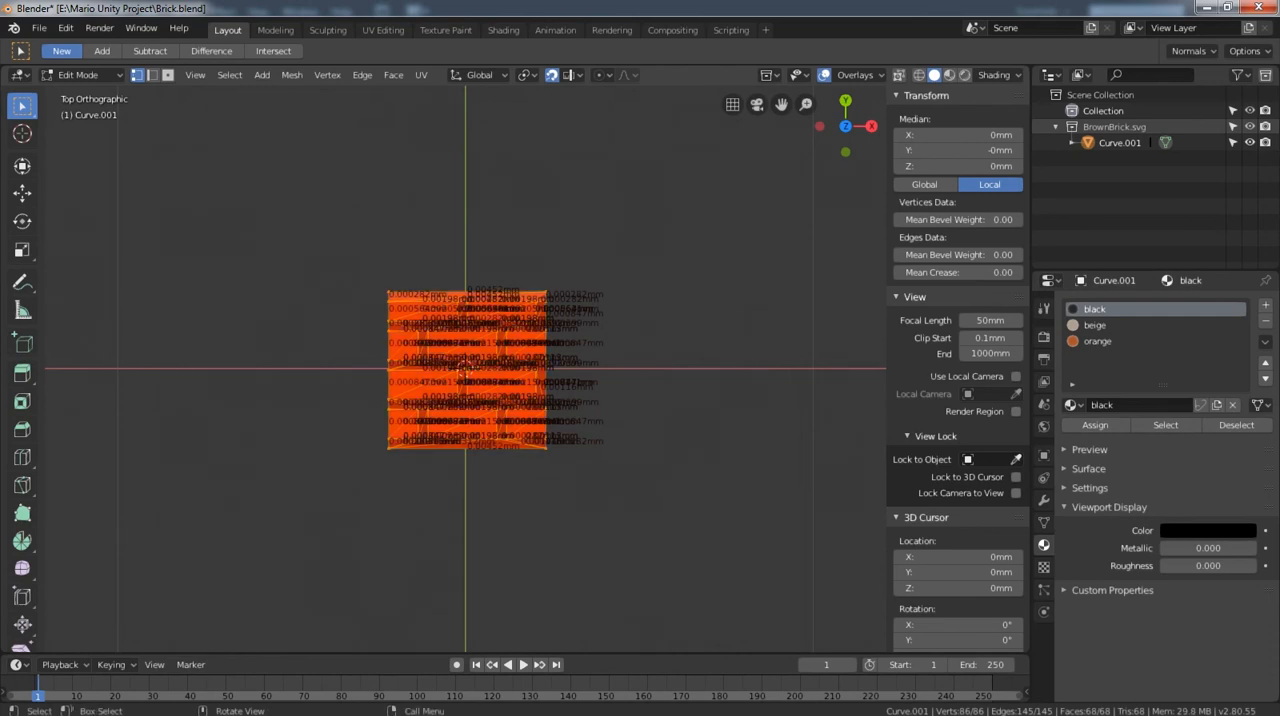
pyautogui.press('Tab')
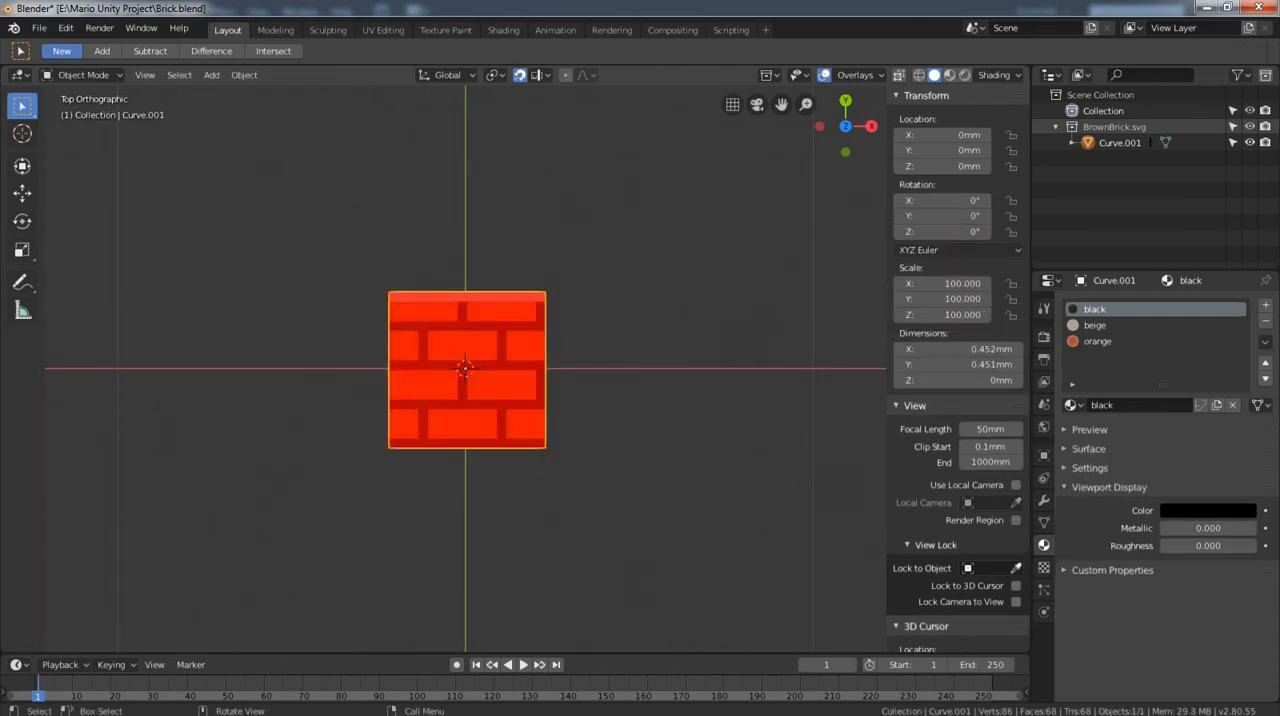
pyautogui.press('Tab')
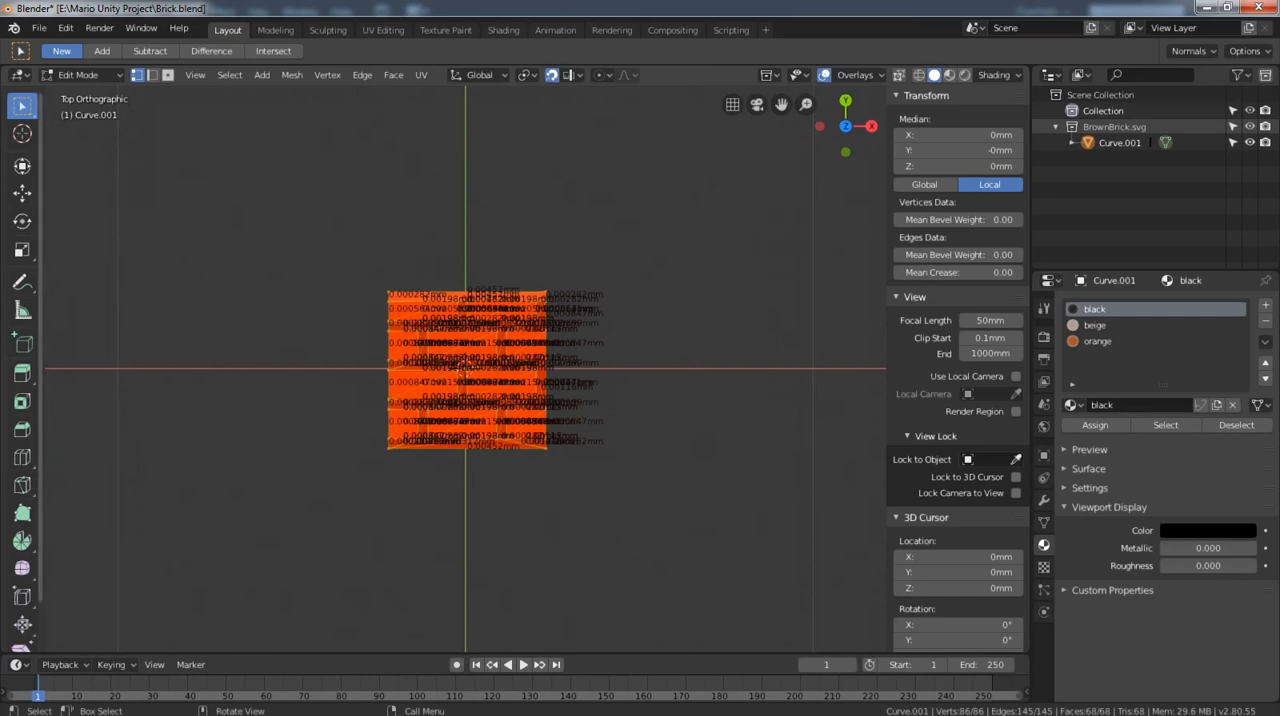
# Apply the brick block's location, rotation and scale in Object Mode, then deselect it.
pyautogui.press('Tab')
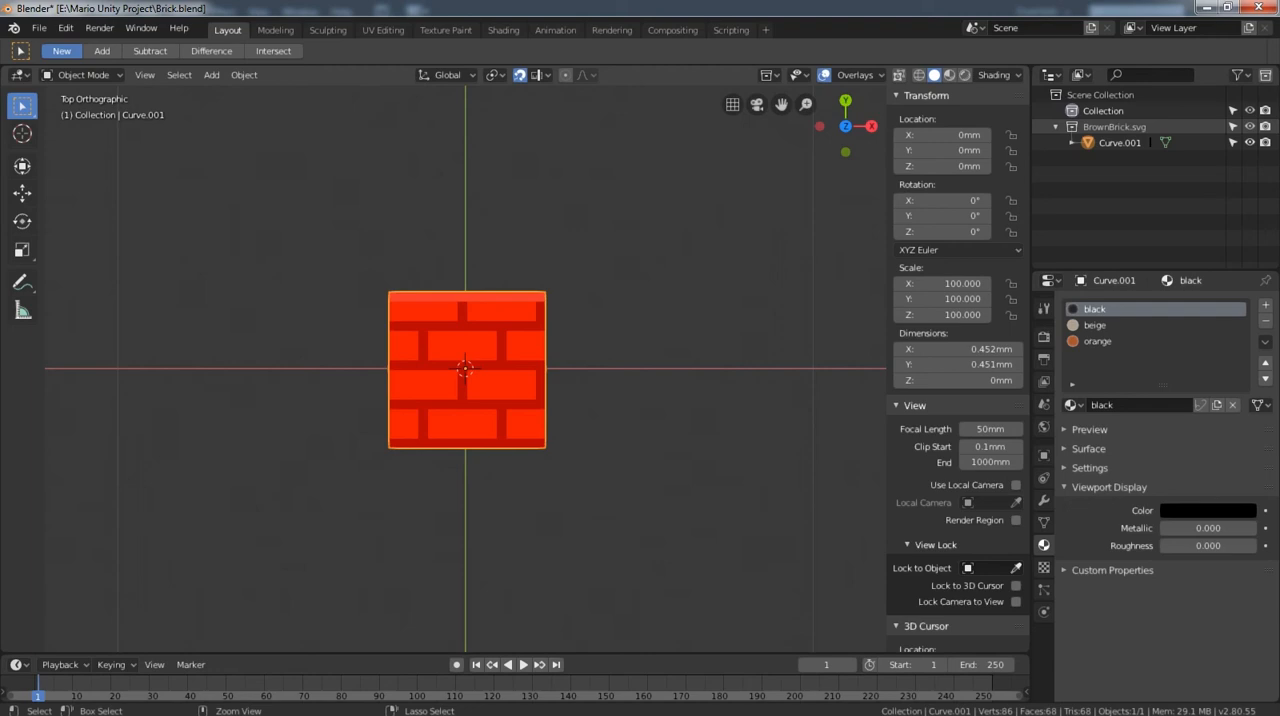
pyautogui.hotkey('ctrl', 'a')
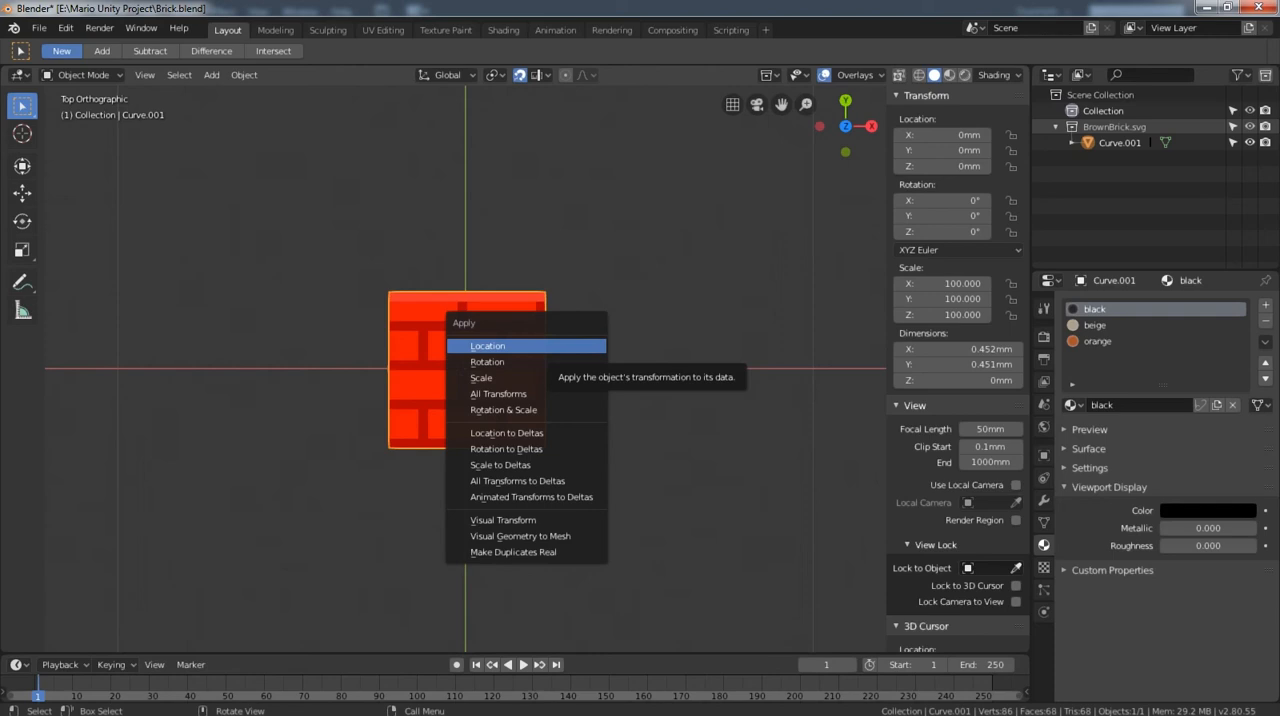
pyautogui.click(488, 346)
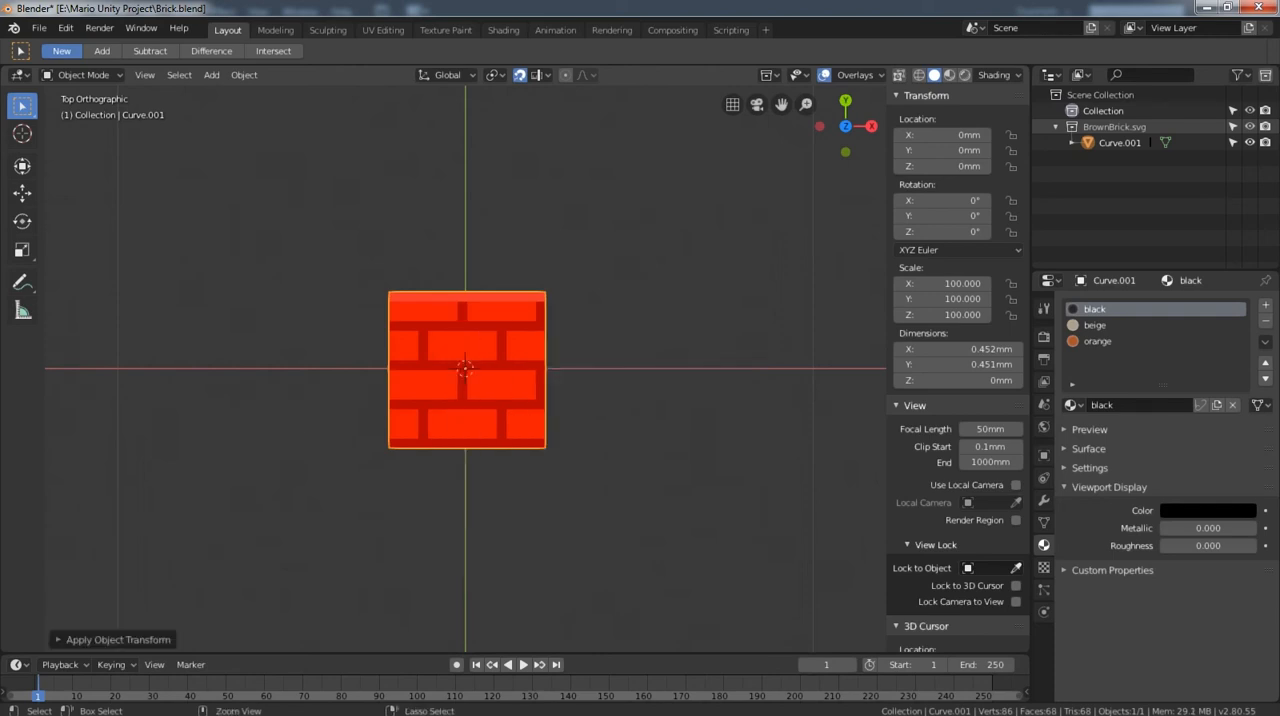
pyautogui.hotkey('ctrl', 'a')
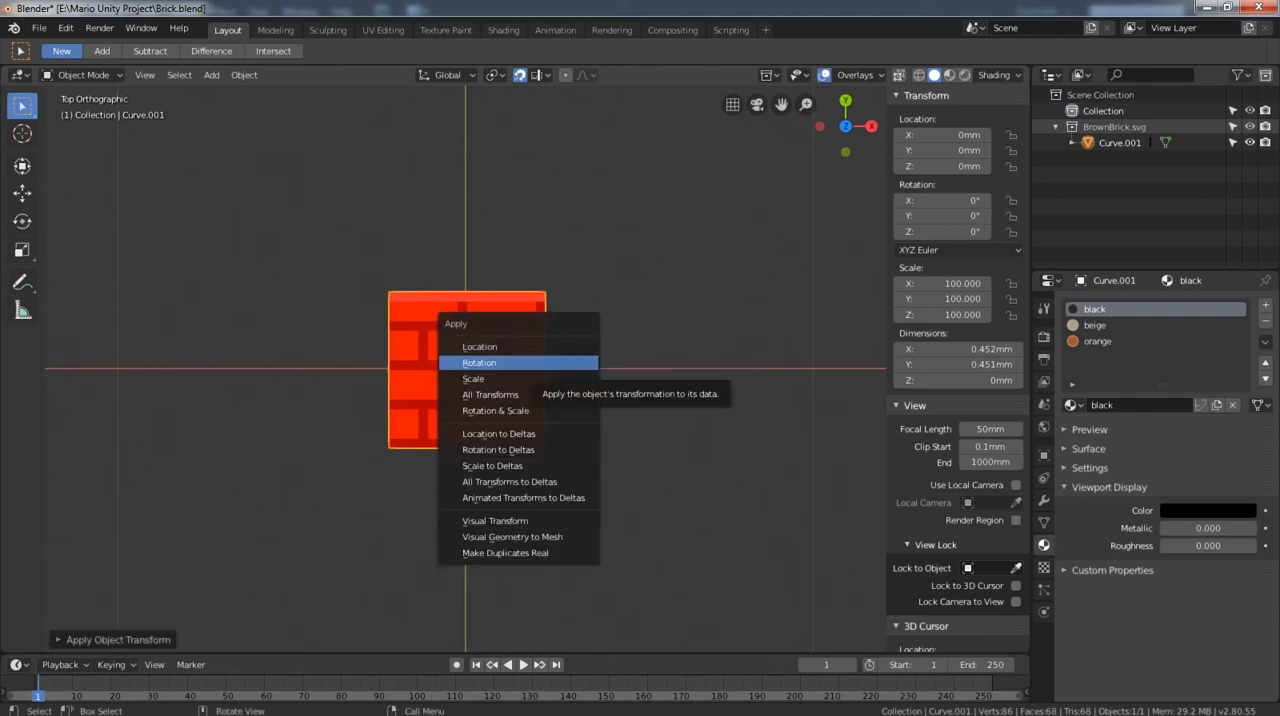
pyautogui.click(549, 362)
pyautogui.hotkey('ctrl', 'a')
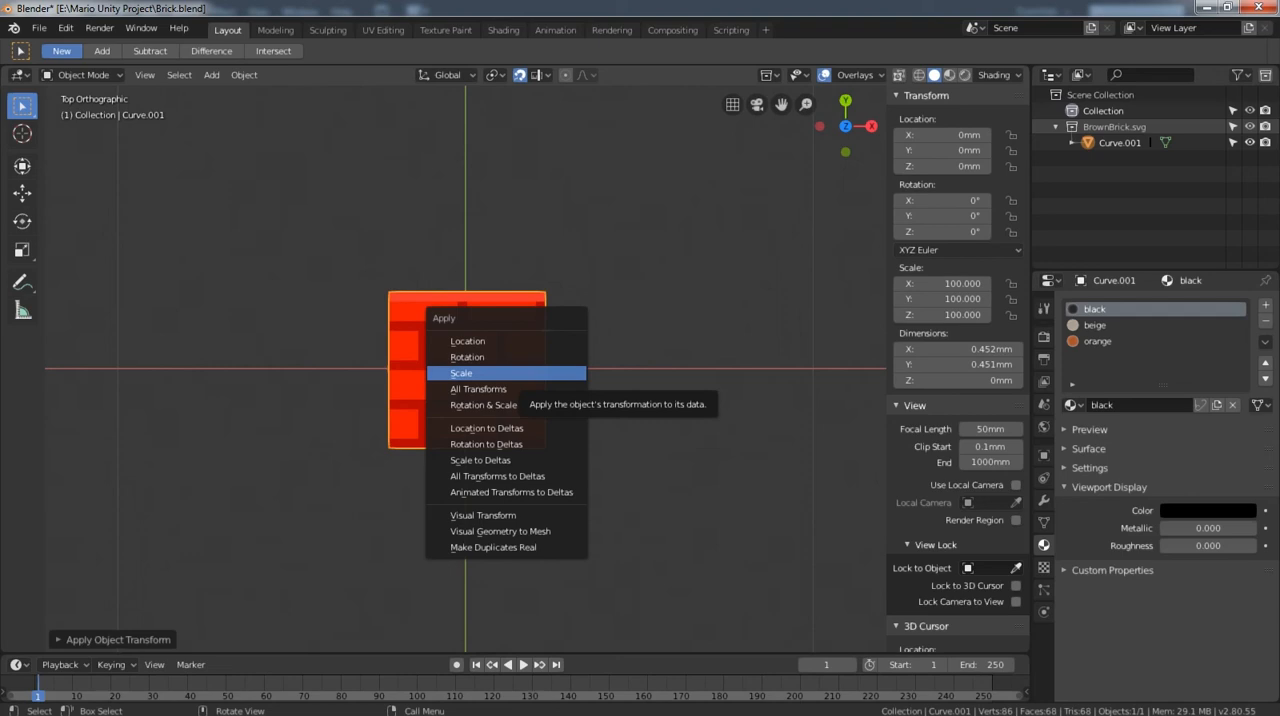
pyautogui.click(470, 373)
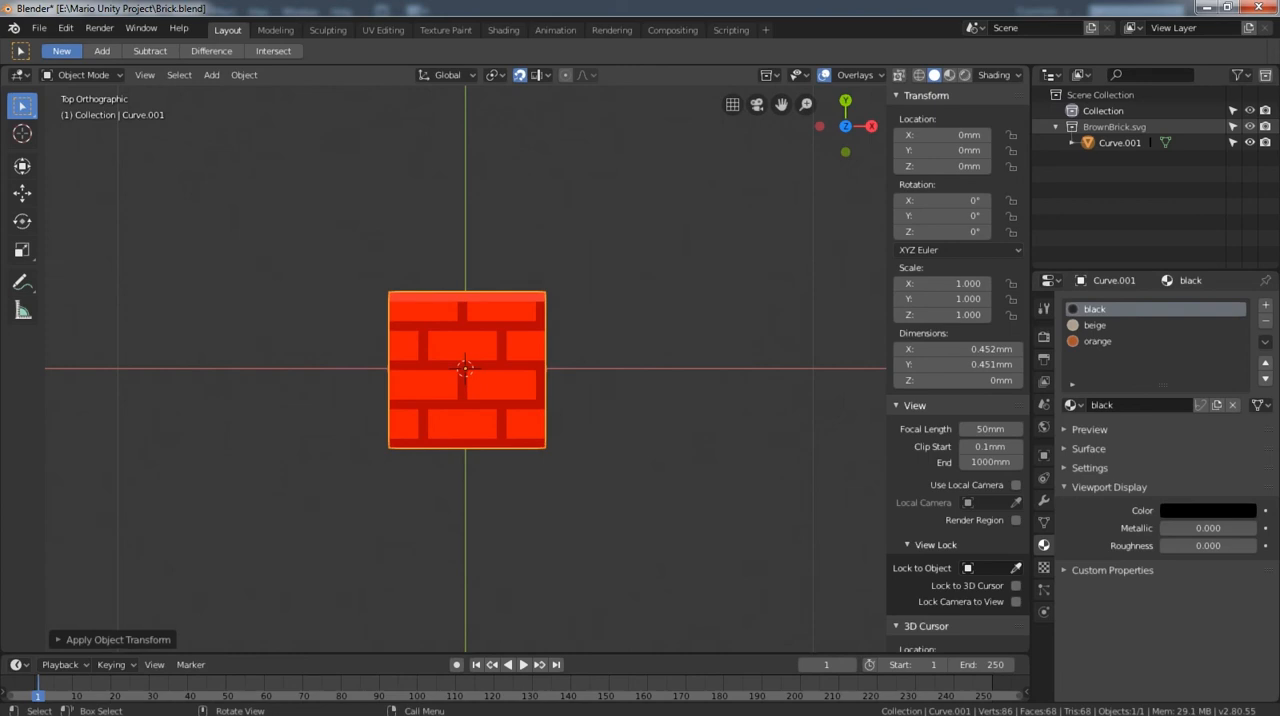
pyautogui.press('ctrl')
pyautogui.hotkey('alt', 'a')
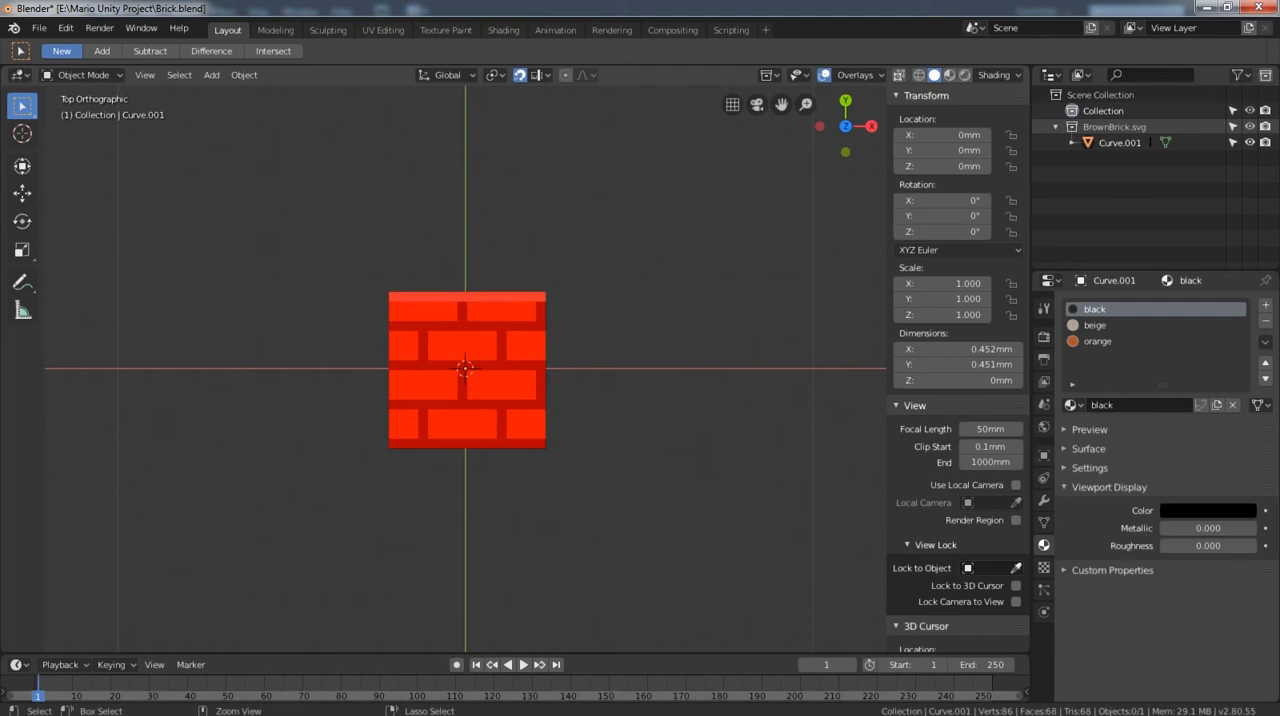
# Save the Blender file and export the brick block as Brick.fbx into the Mario Unity Project folder.
pyautogui.hotkey('ctrl', 's')
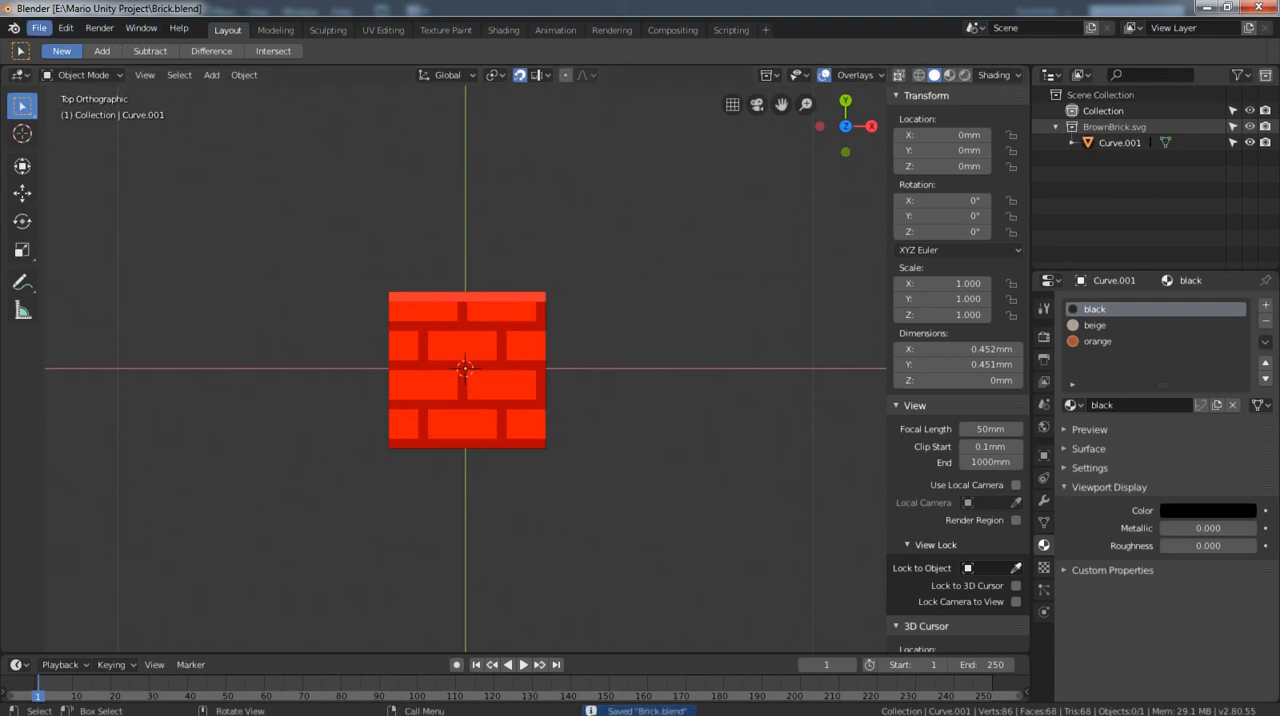
pyautogui.click(38, 28)
pyautogui.moveTo(70, 339)
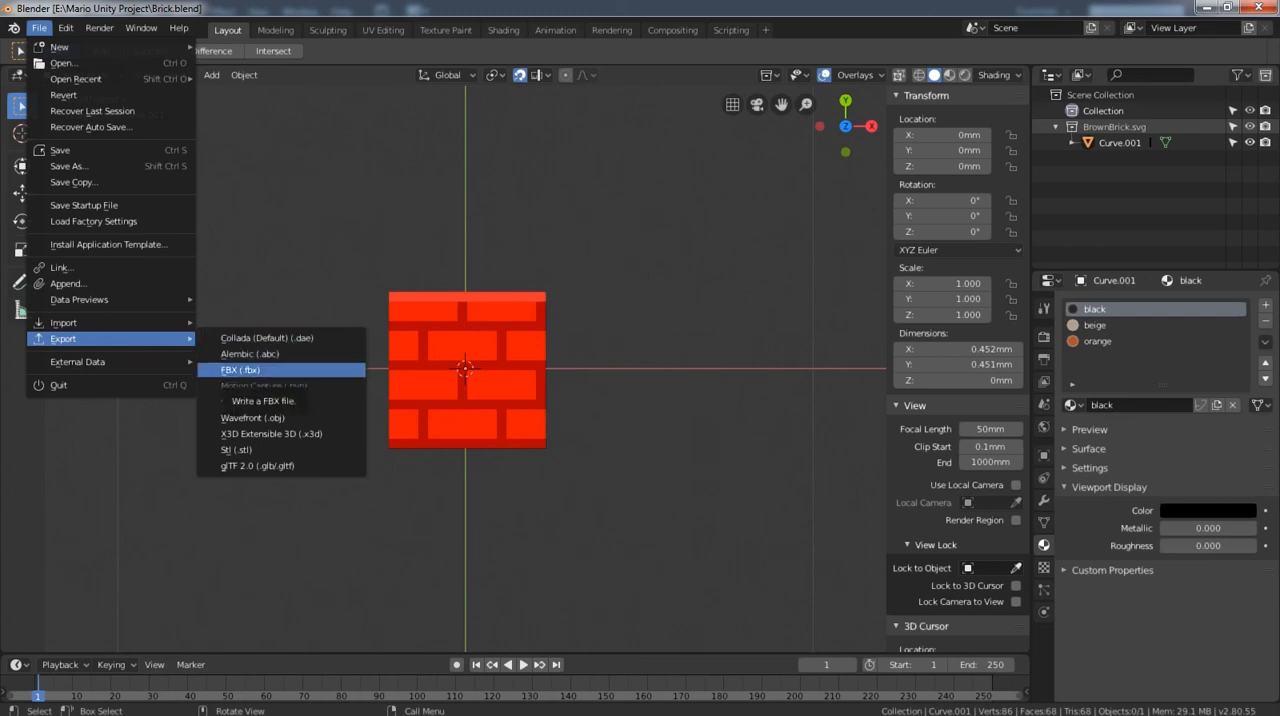
pyautogui.click(240, 370)
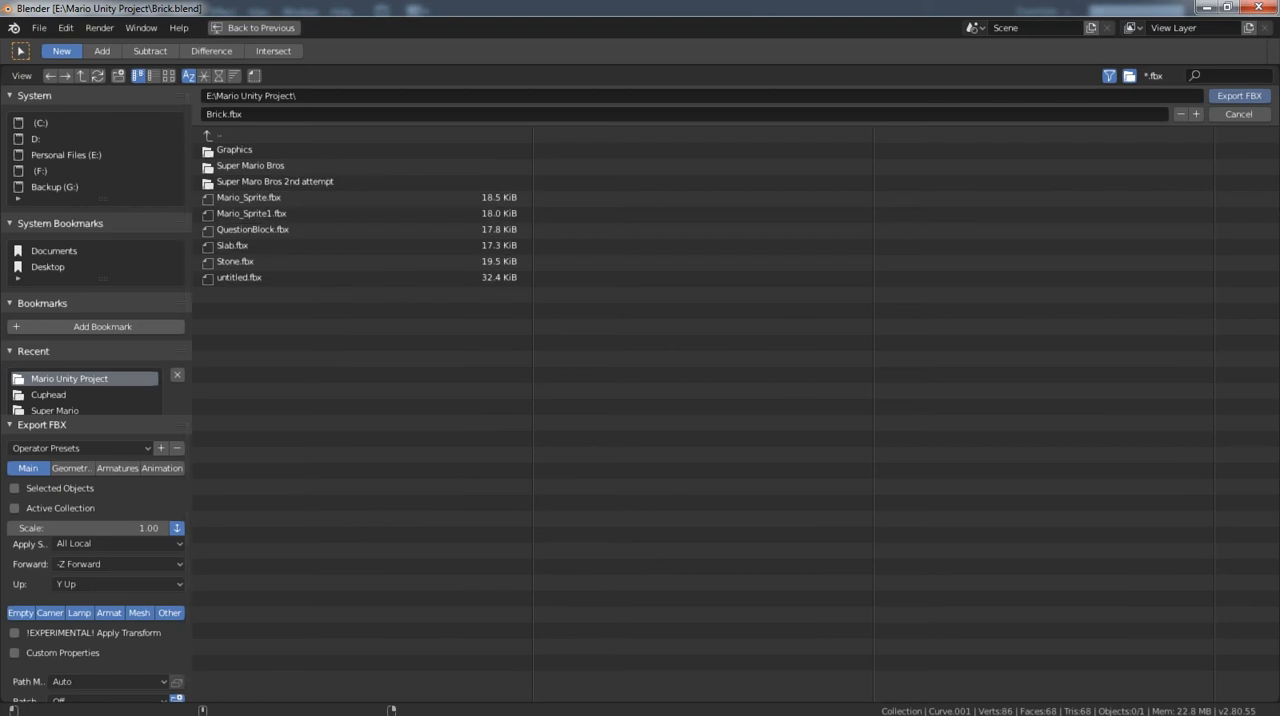
pyautogui.click(1239, 96)
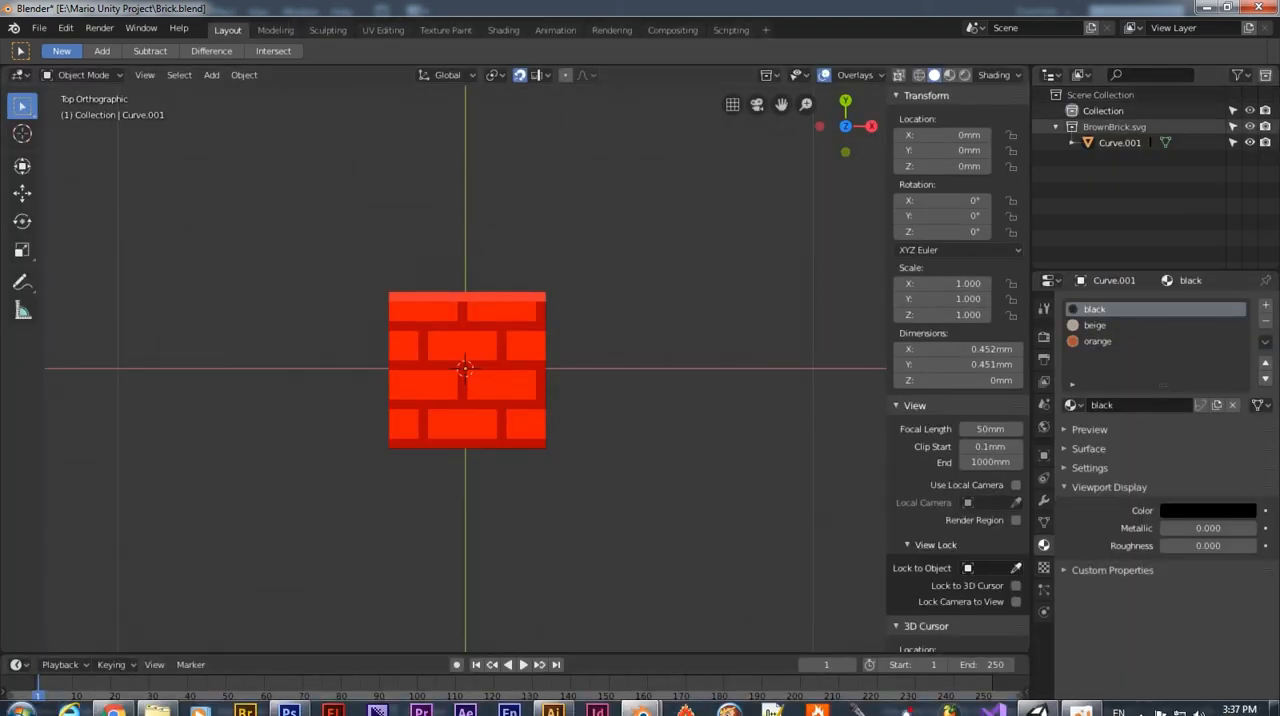
# Switch to Unity and import Brick.fbx from the Mario Unity Project folder into the project's Assets.
pyautogui.click(1038, 703)
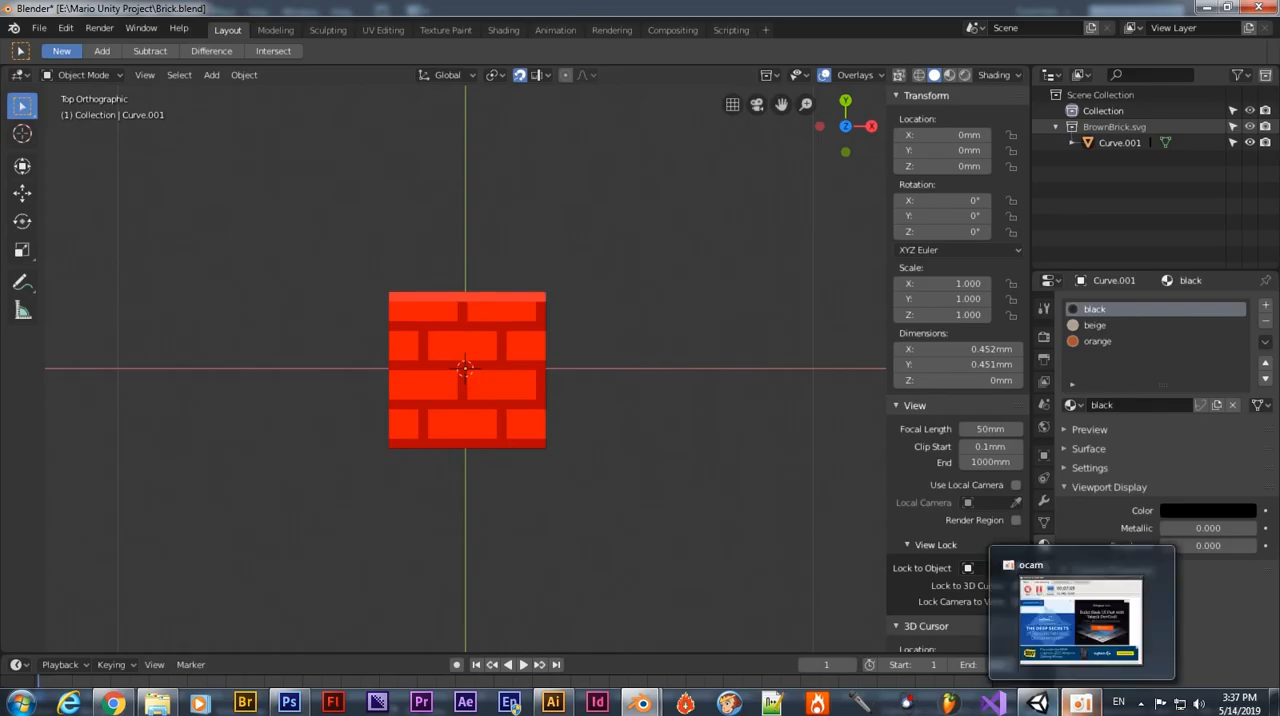
pyautogui.click(1038, 704)
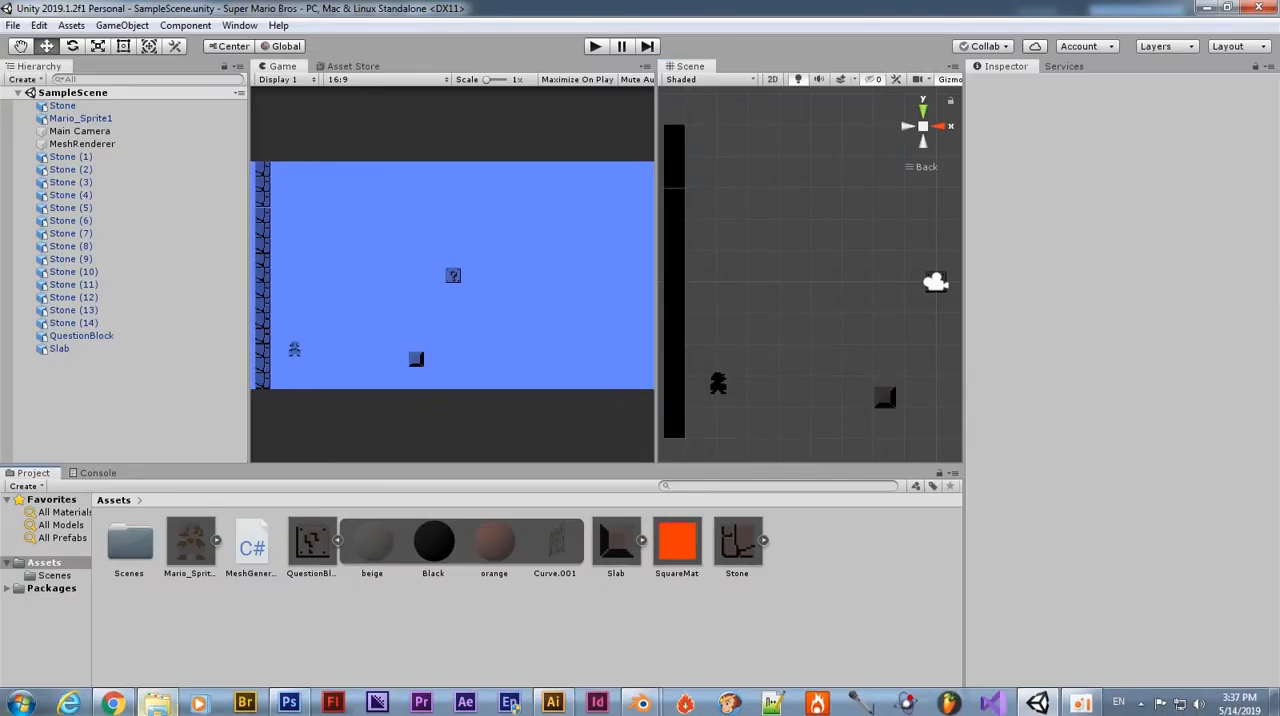
pyautogui.click(157, 704)
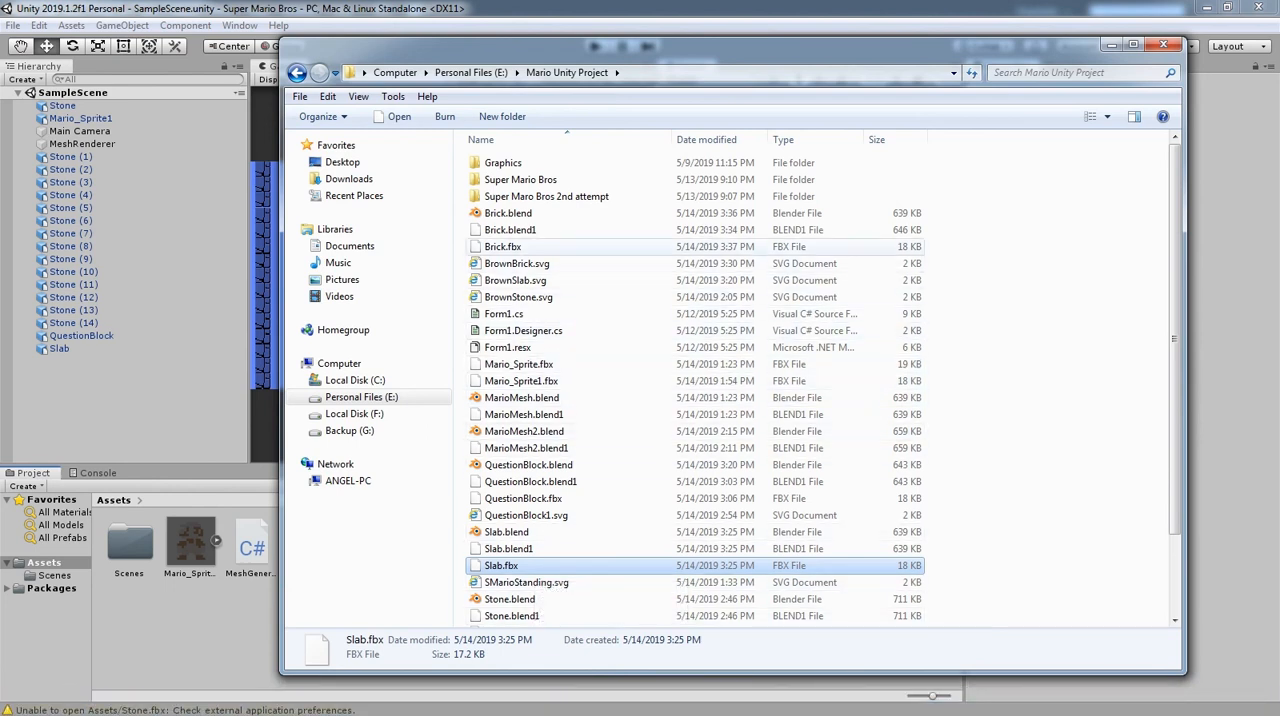
pyautogui.click(508, 247)
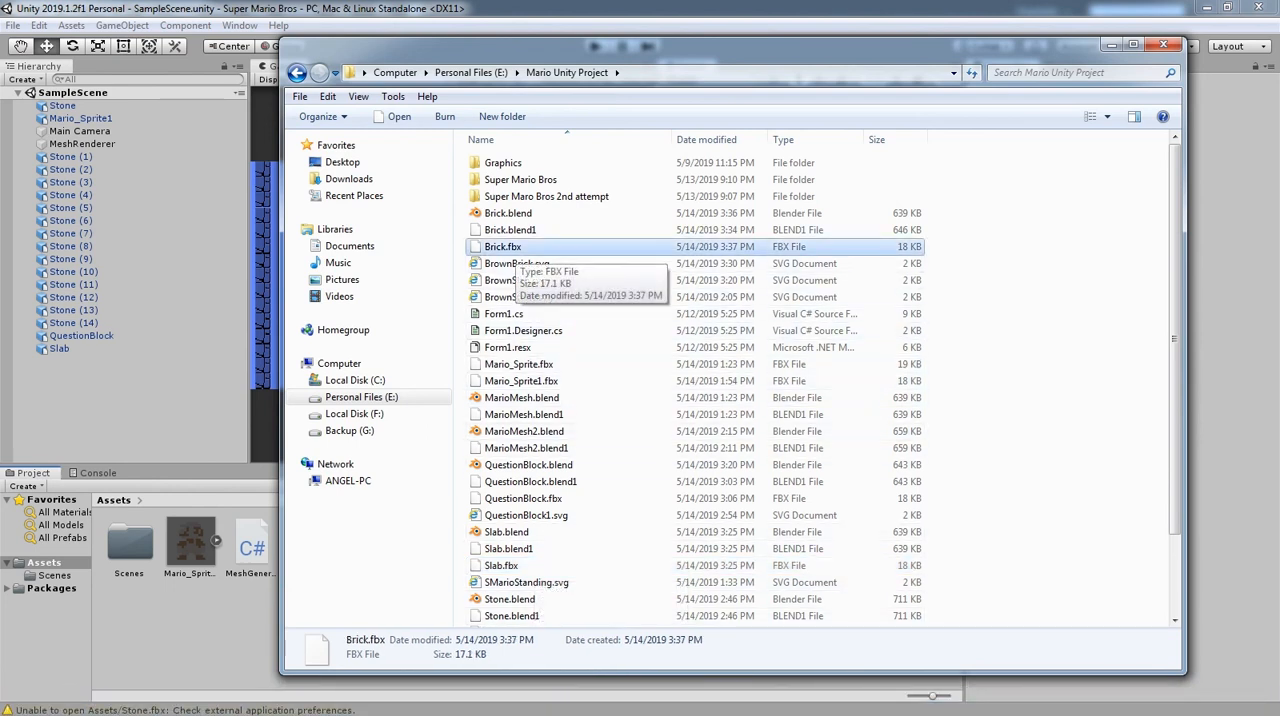
pyautogui.moveTo(515, 247); pyautogui.dragTo(210, 620)
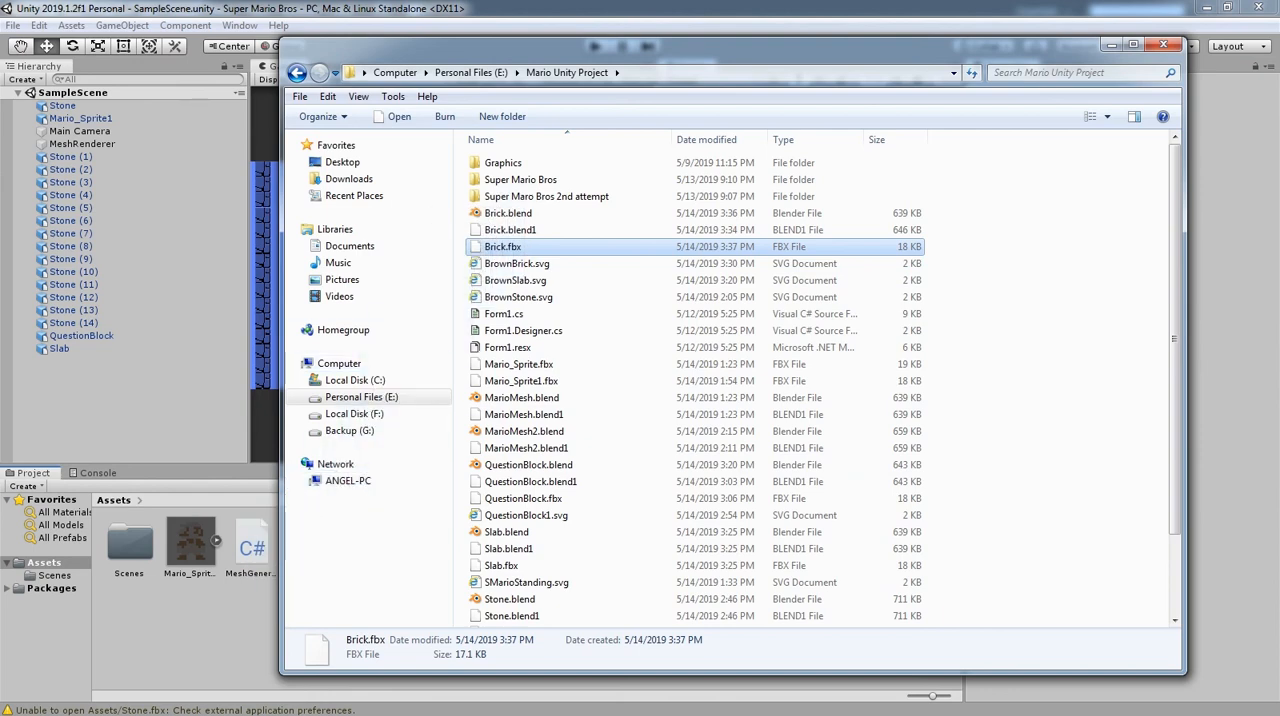
pyautogui.click(210, 620)
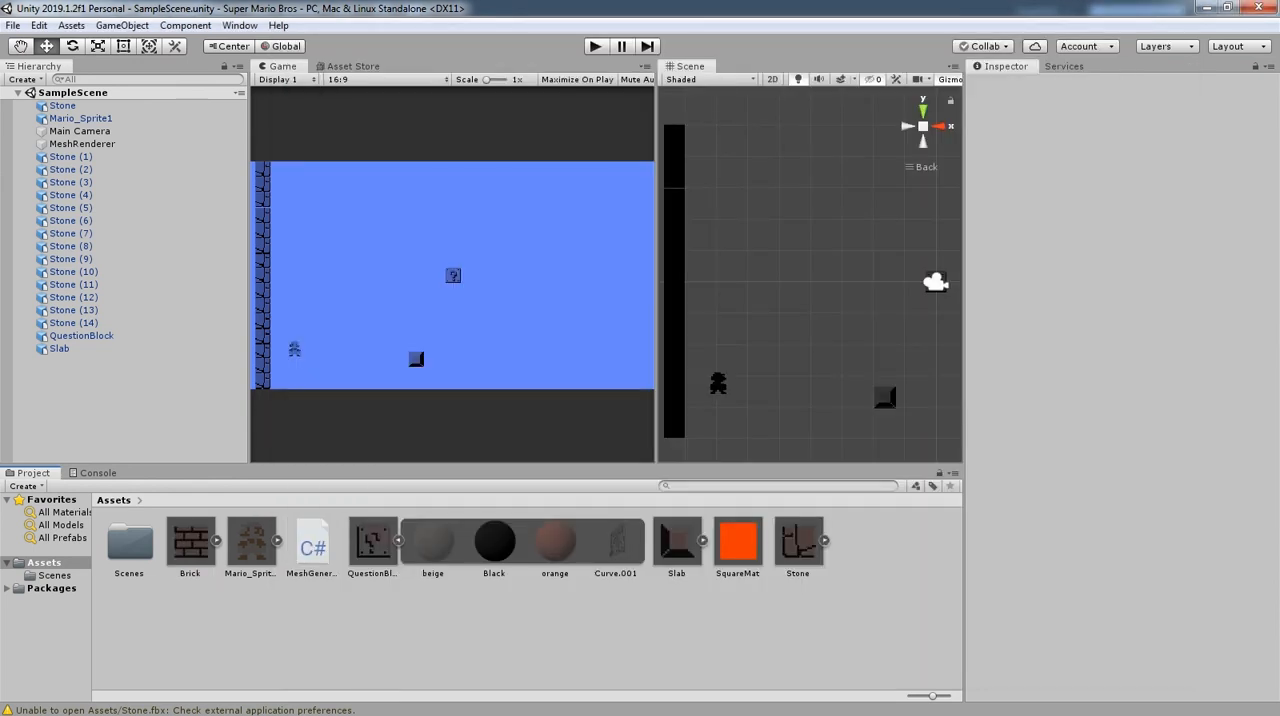
# Add the Brick model to SampleScene after Slab and set its X rotation to 0.
pyautogui.click(190, 542)
pyautogui.moveTo(190, 542); pyautogui.dragTo(60, 361)
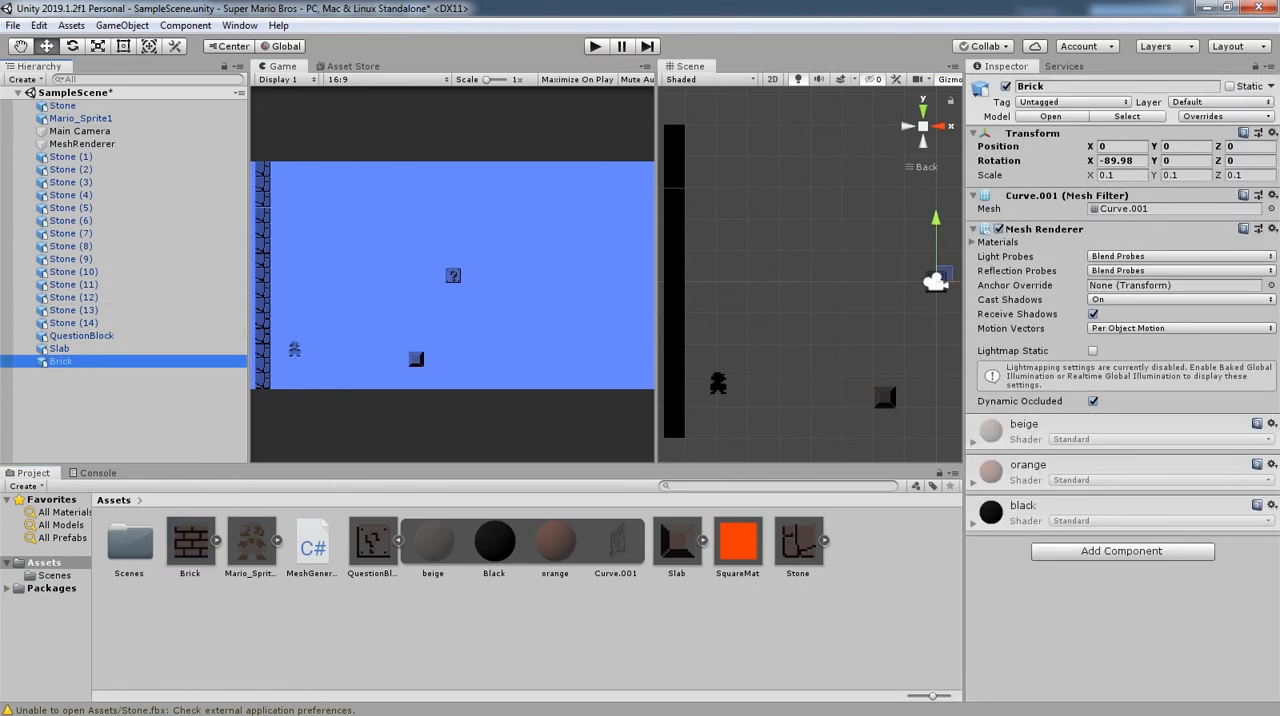
pyautogui.doubleClick(1126, 161)
pyautogui.click(1136, 161)
pyautogui.moveTo(1136, 161); pyautogui.dragTo(1098, 161)
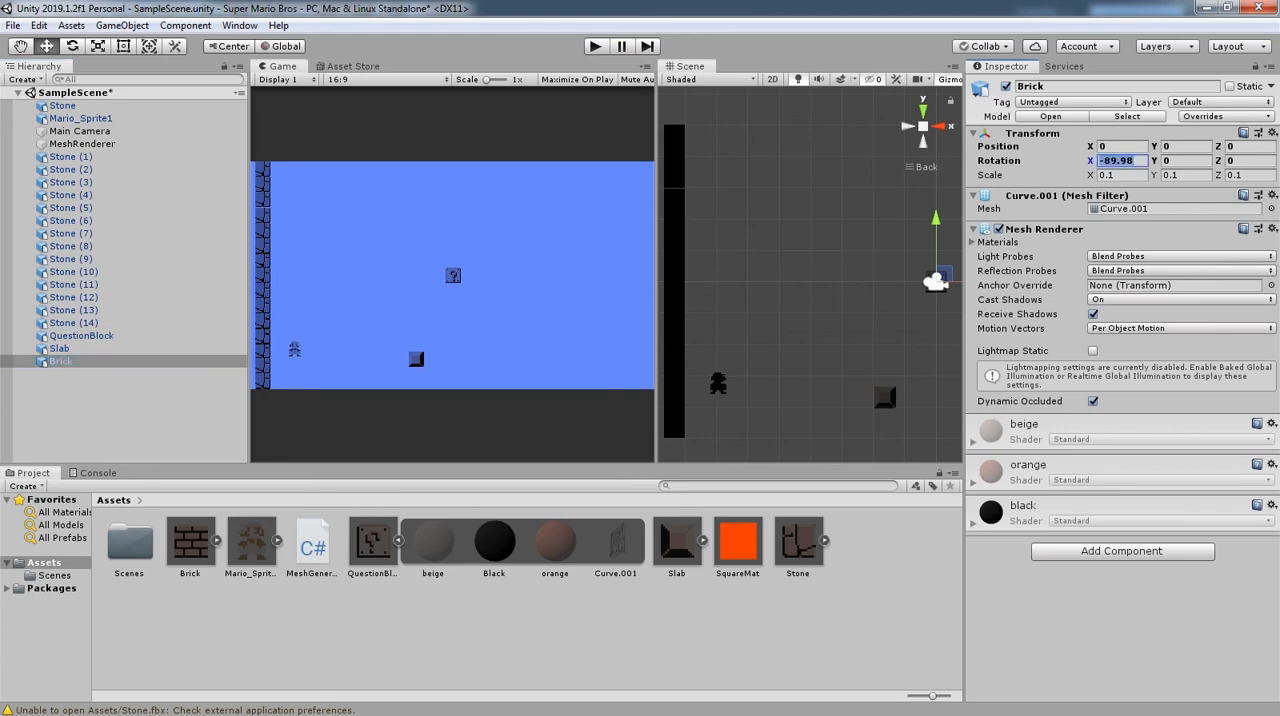
pyautogui.write('0')
# Scale the Brick to -150 on X and 150 on Y, and move it along the X axis to about -3.93.
pyautogui.click(1121, 175)
pyautogui.write('-150')
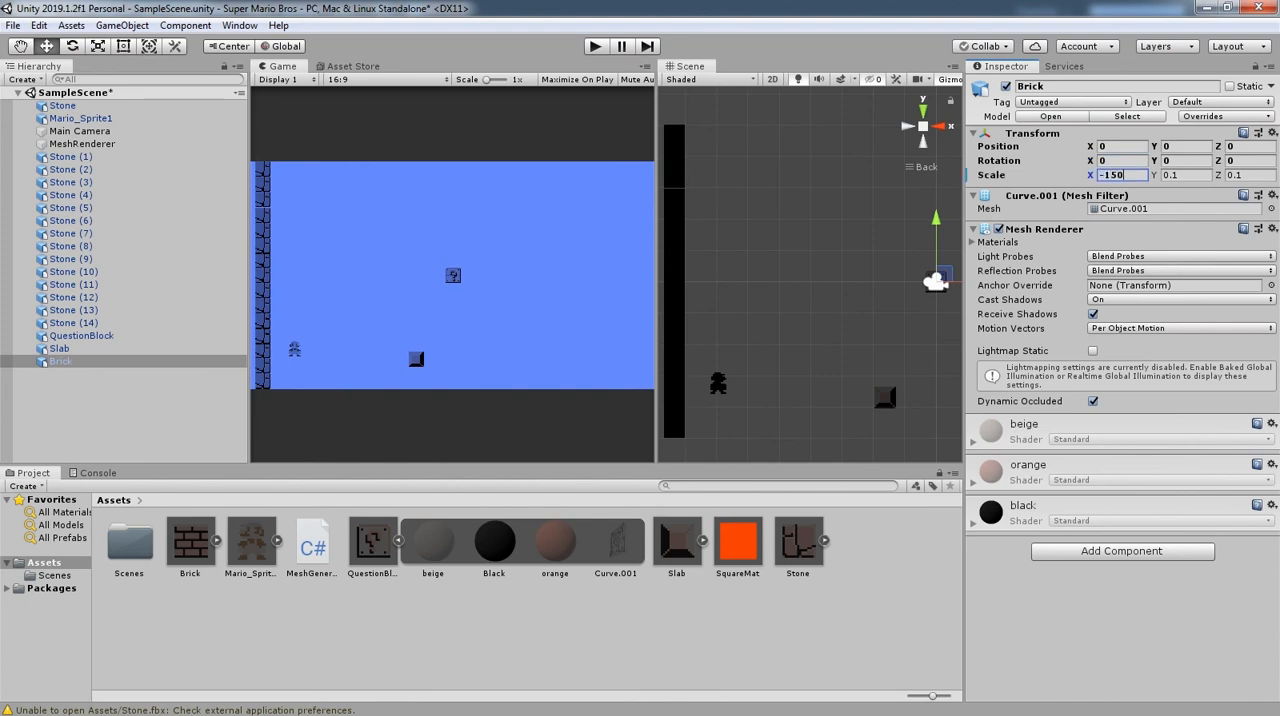
pyautogui.press('Tab')
pyautogui.write('150')
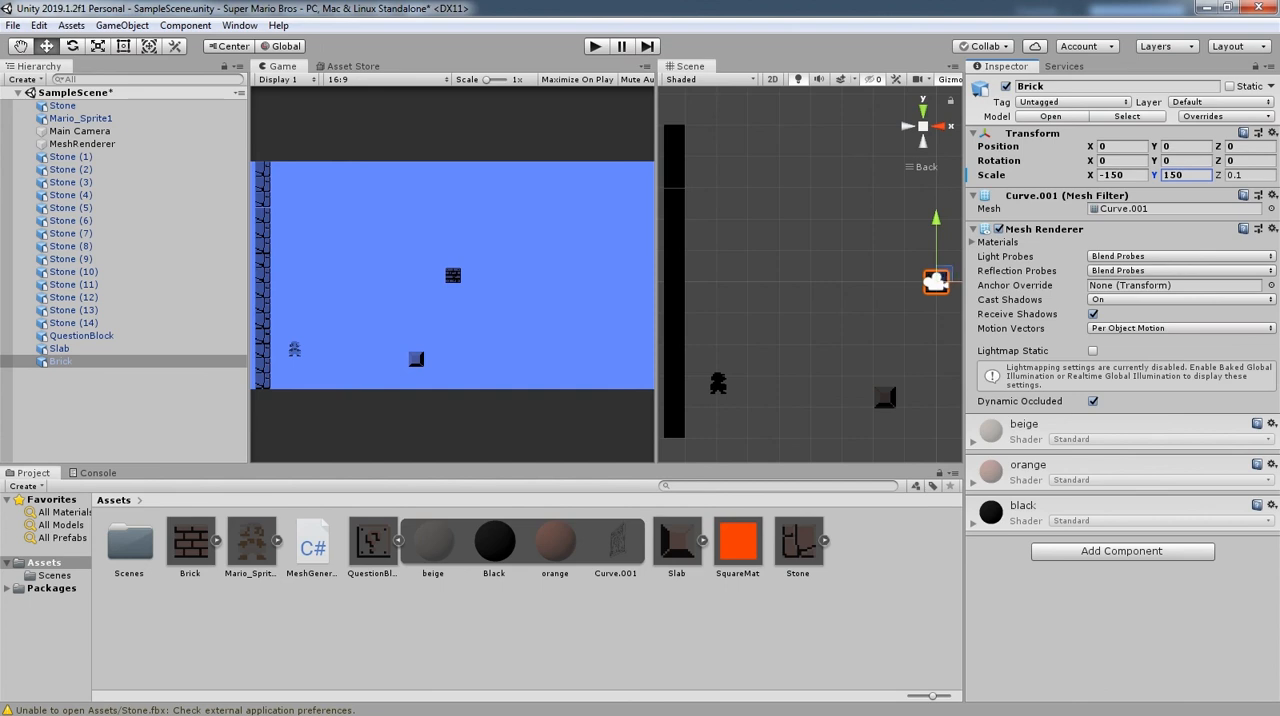
pyautogui.moveTo(955, 282); pyautogui.dragTo(832, 282)
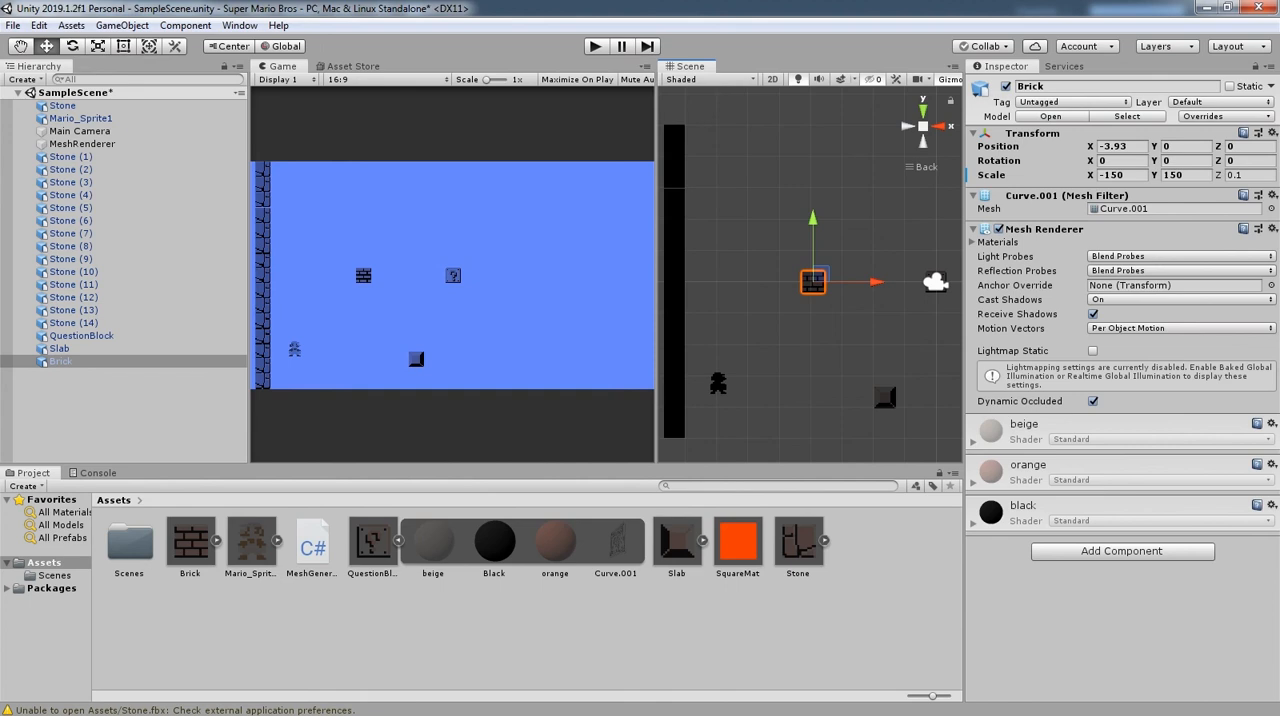